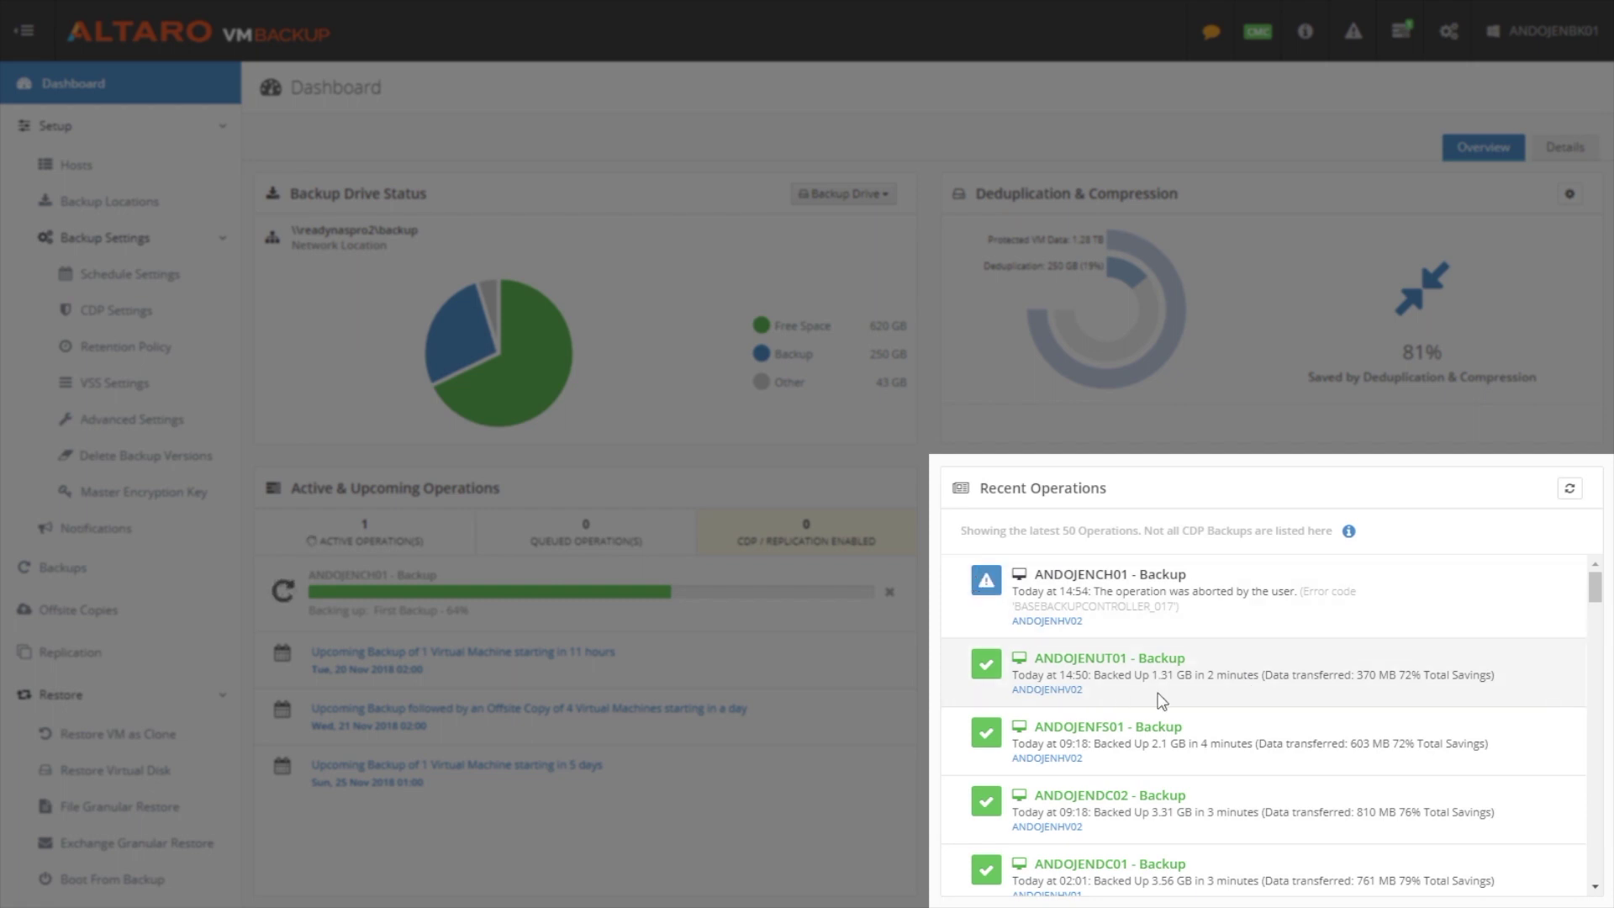
Step: Open the Hosts page showing the two configured Hyper-V hosts
{"action": "scroll", "coordinate": [1151, 685], "scroll_direction": "down", "scroll_amount": 3}
{"action": "scroll", "coordinate": [1151, 685], "scroll_direction": "down", "scroll_amount": 3}
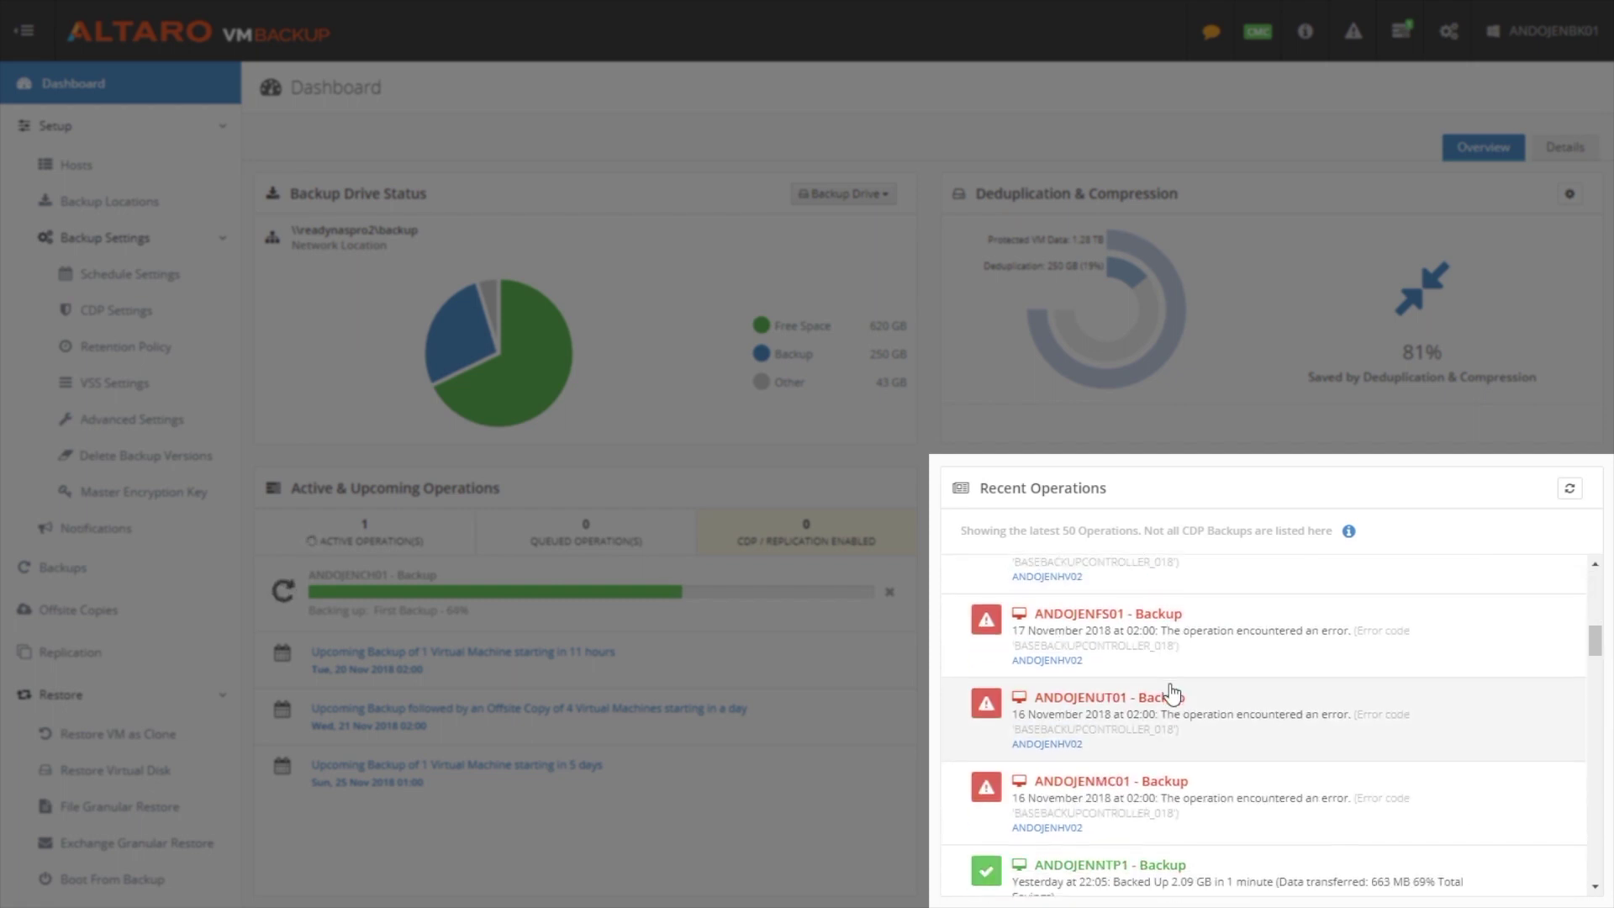
{"action": "scroll", "coordinate": [1183, 663], "scroll_direction": "up", "scroll_amount": 3}
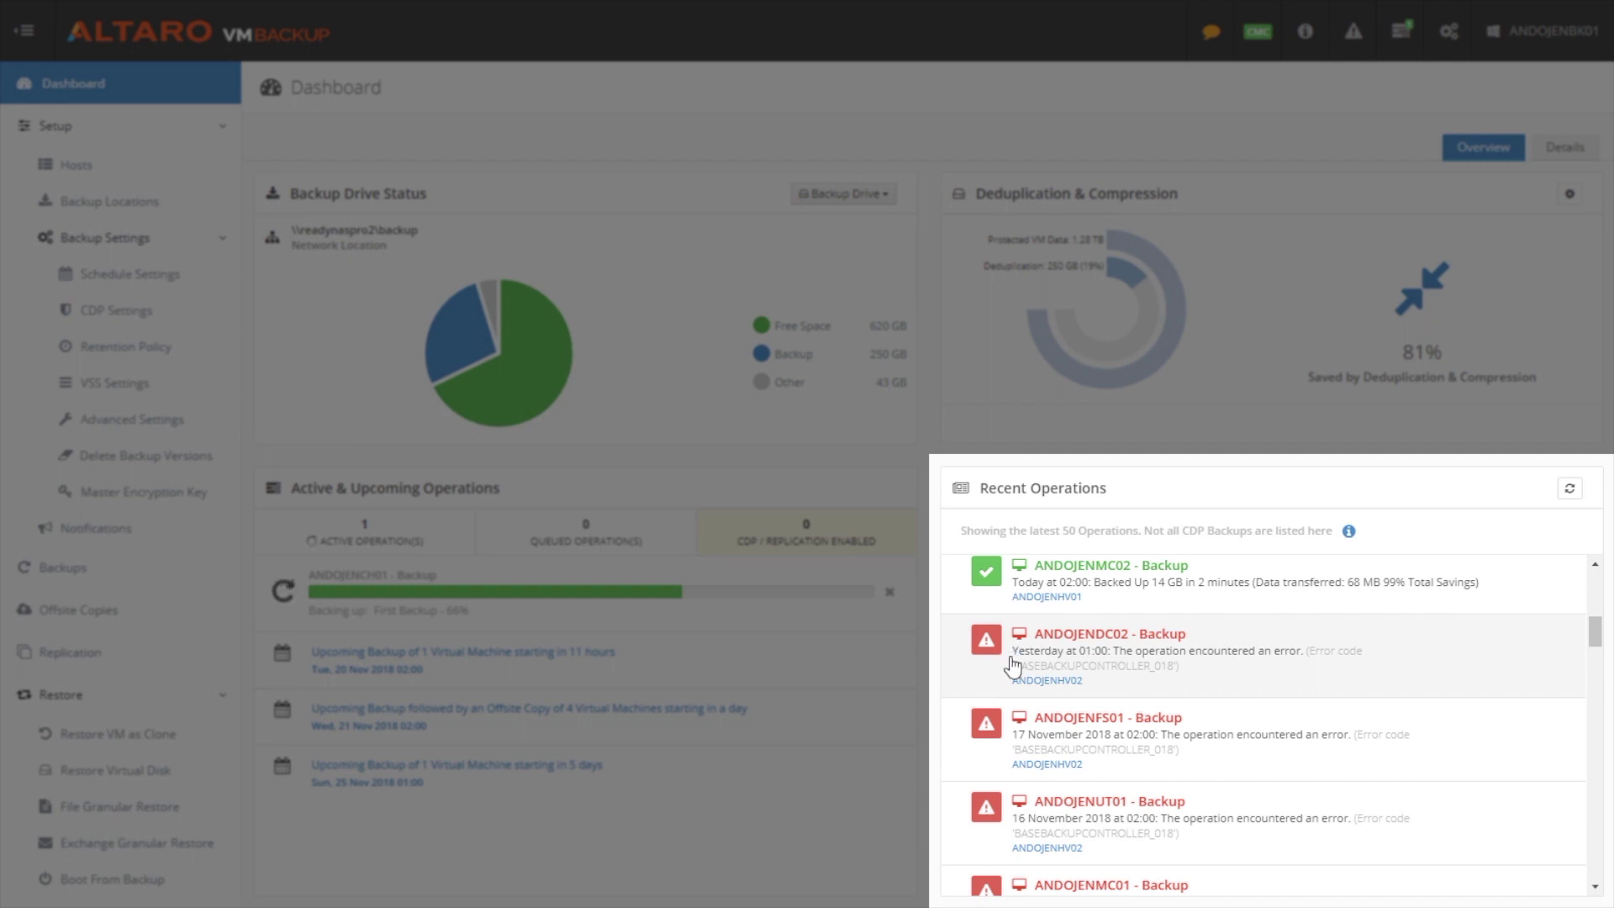
{"action": "scroll", "coordinate": [1193, 716], "scroll_direction": "down", "scroll_amount": 10}
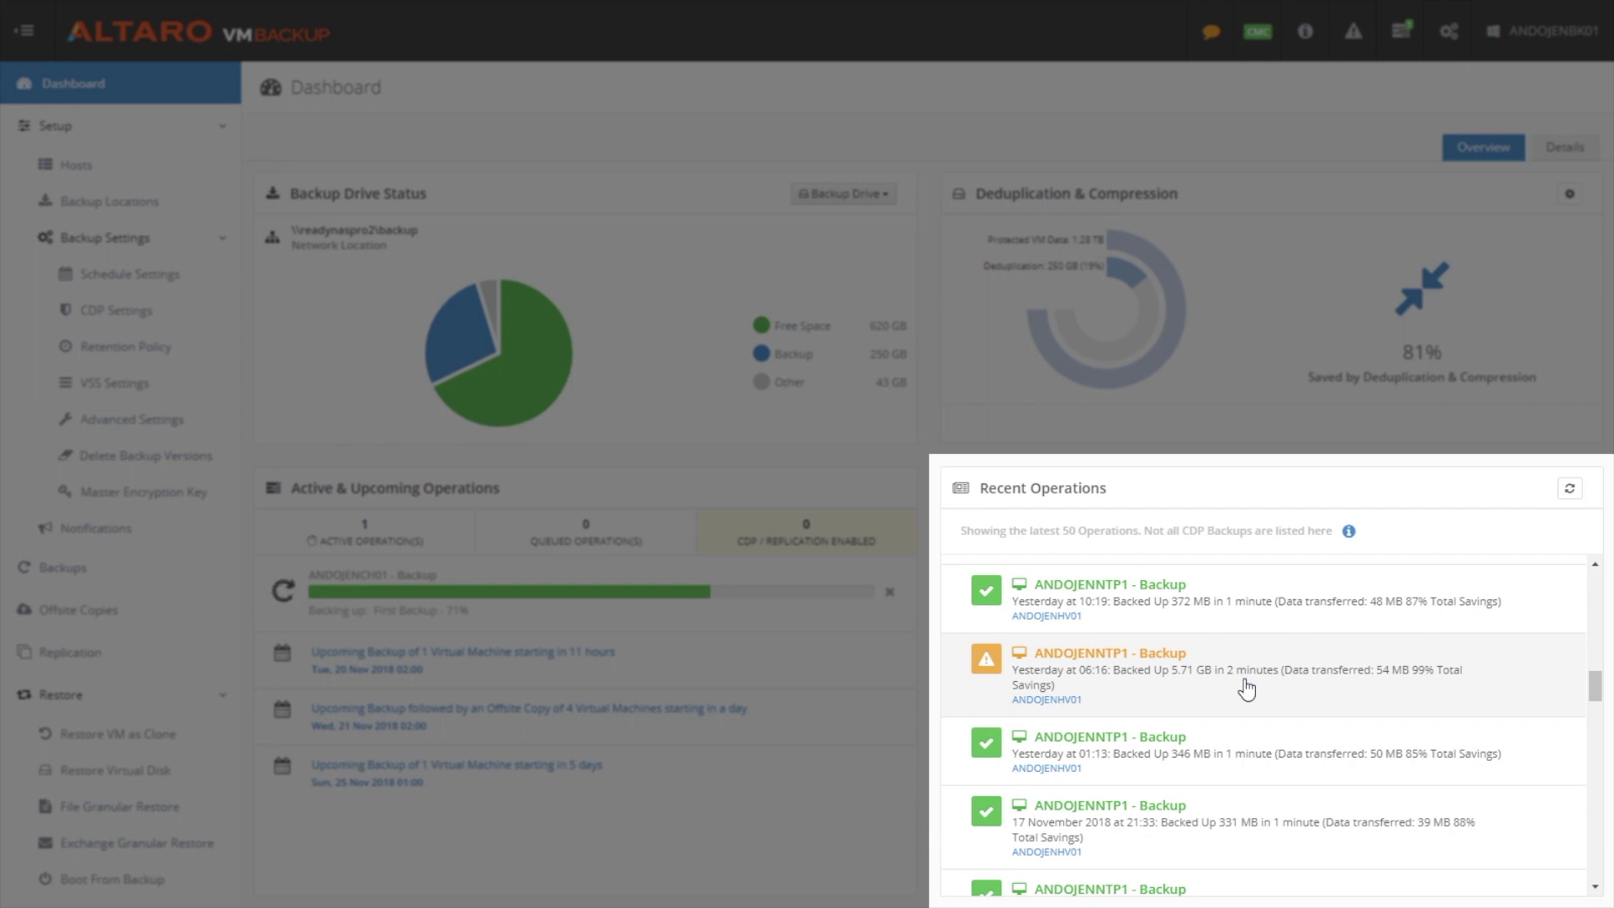
{"action": "scroll", "coordinate": [1286, 714], "scroll_direction": "up", "scroll_amount": 10}
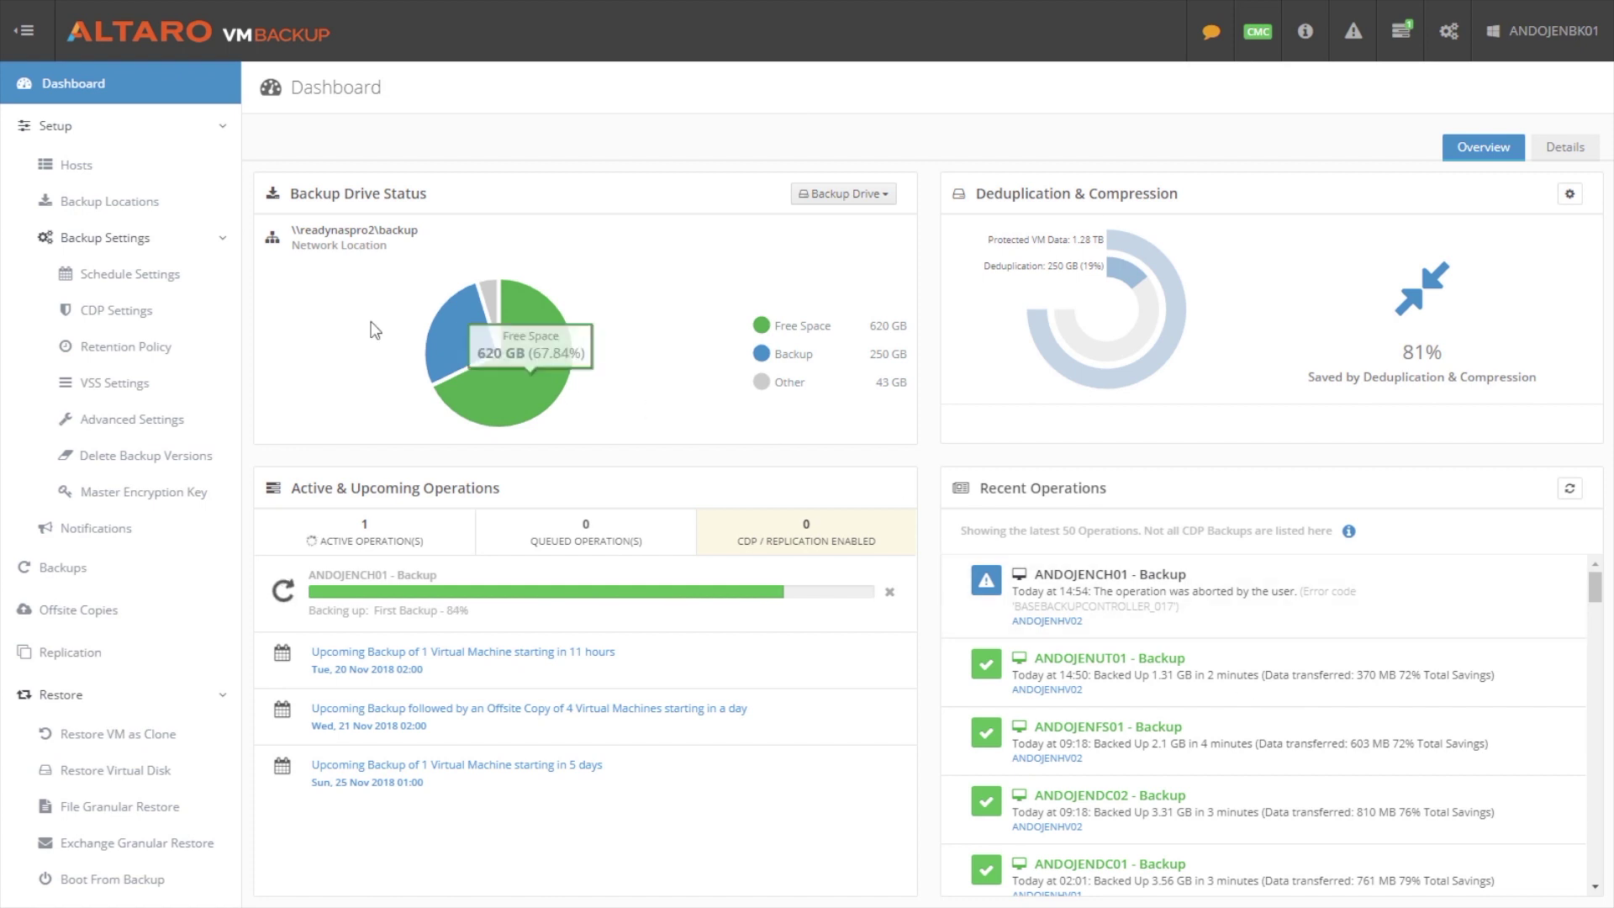
{"action": "left_click", "coordinate": [100, 168]}
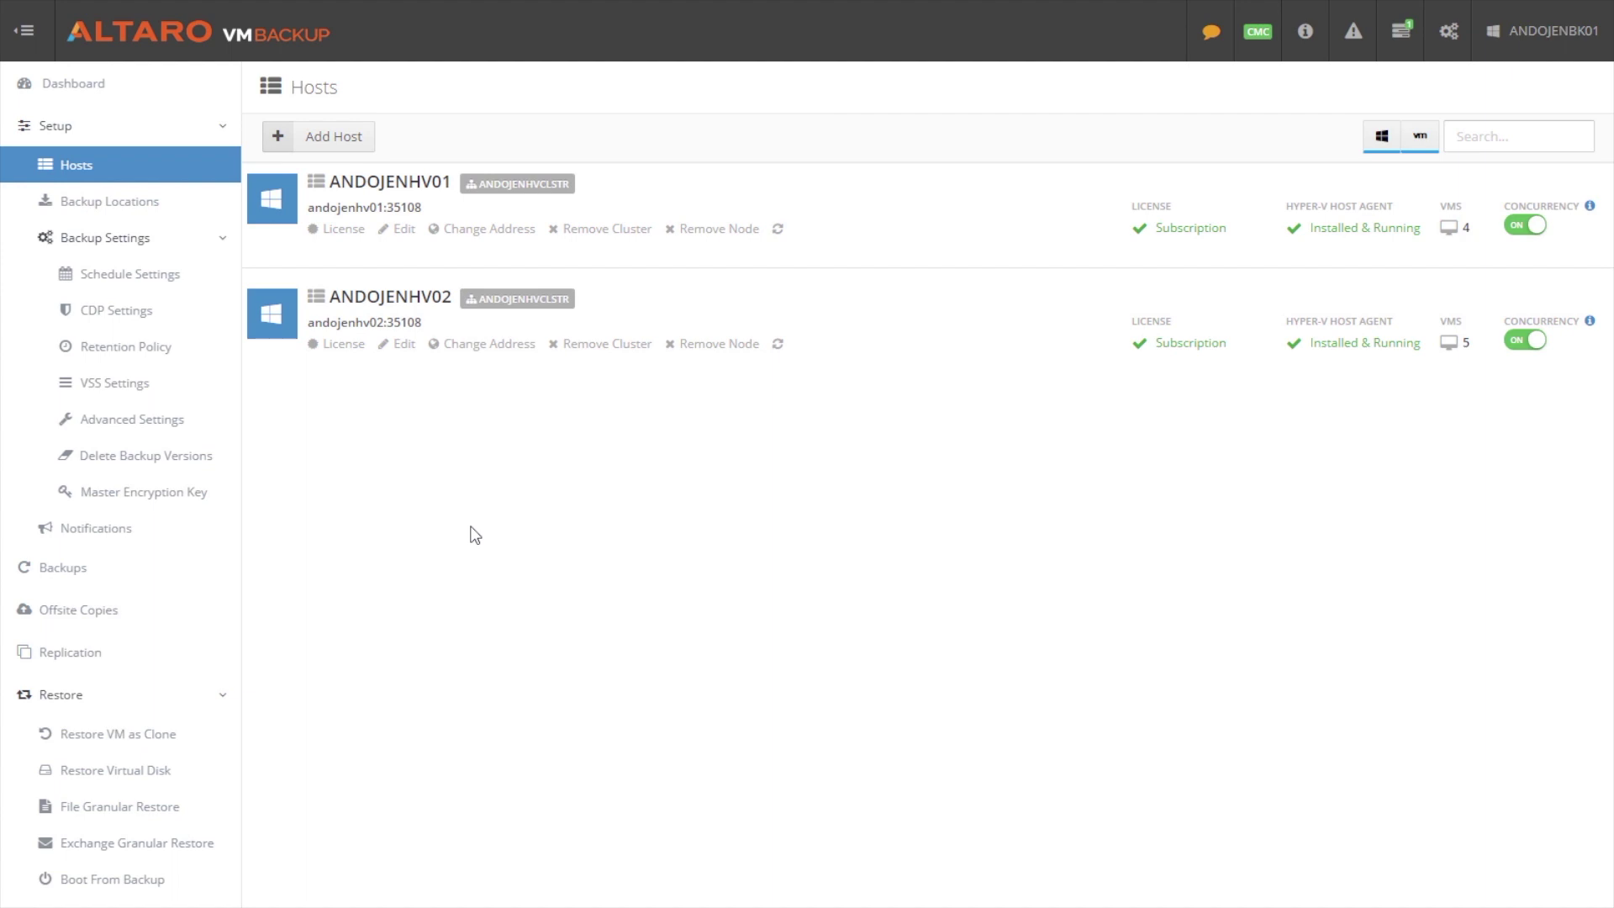
Step: Start adding a Microsoft Hyper-V host, then cancel without adding it
{"action": "left_click", "coordinate": [353, 144]}
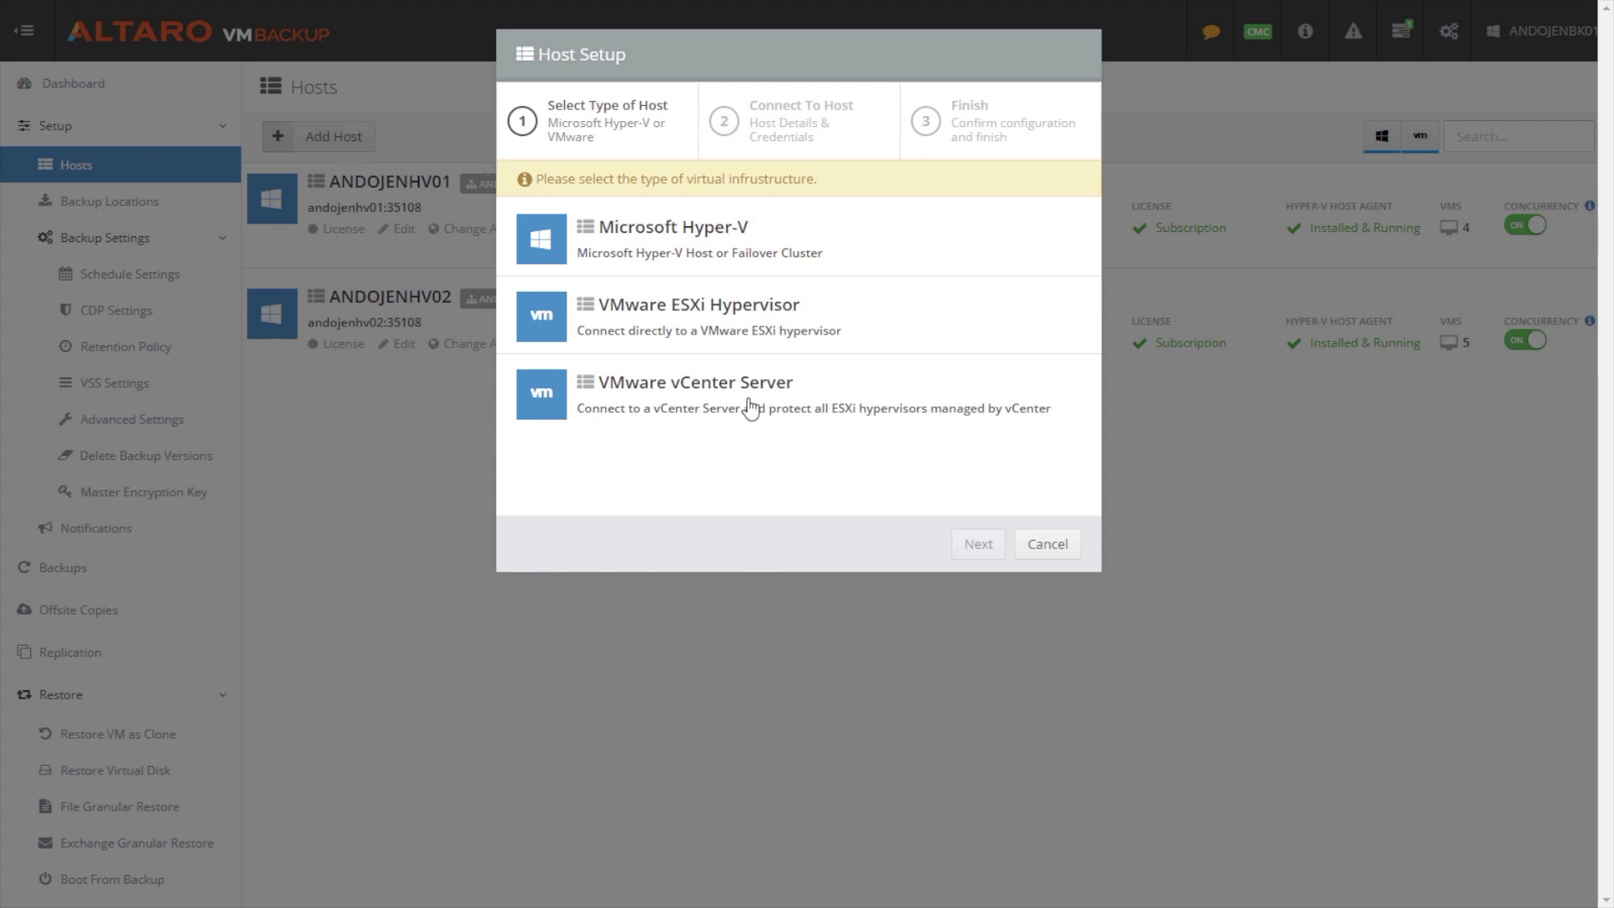
{"action": "left_click", "coordinate": [745, 233]}
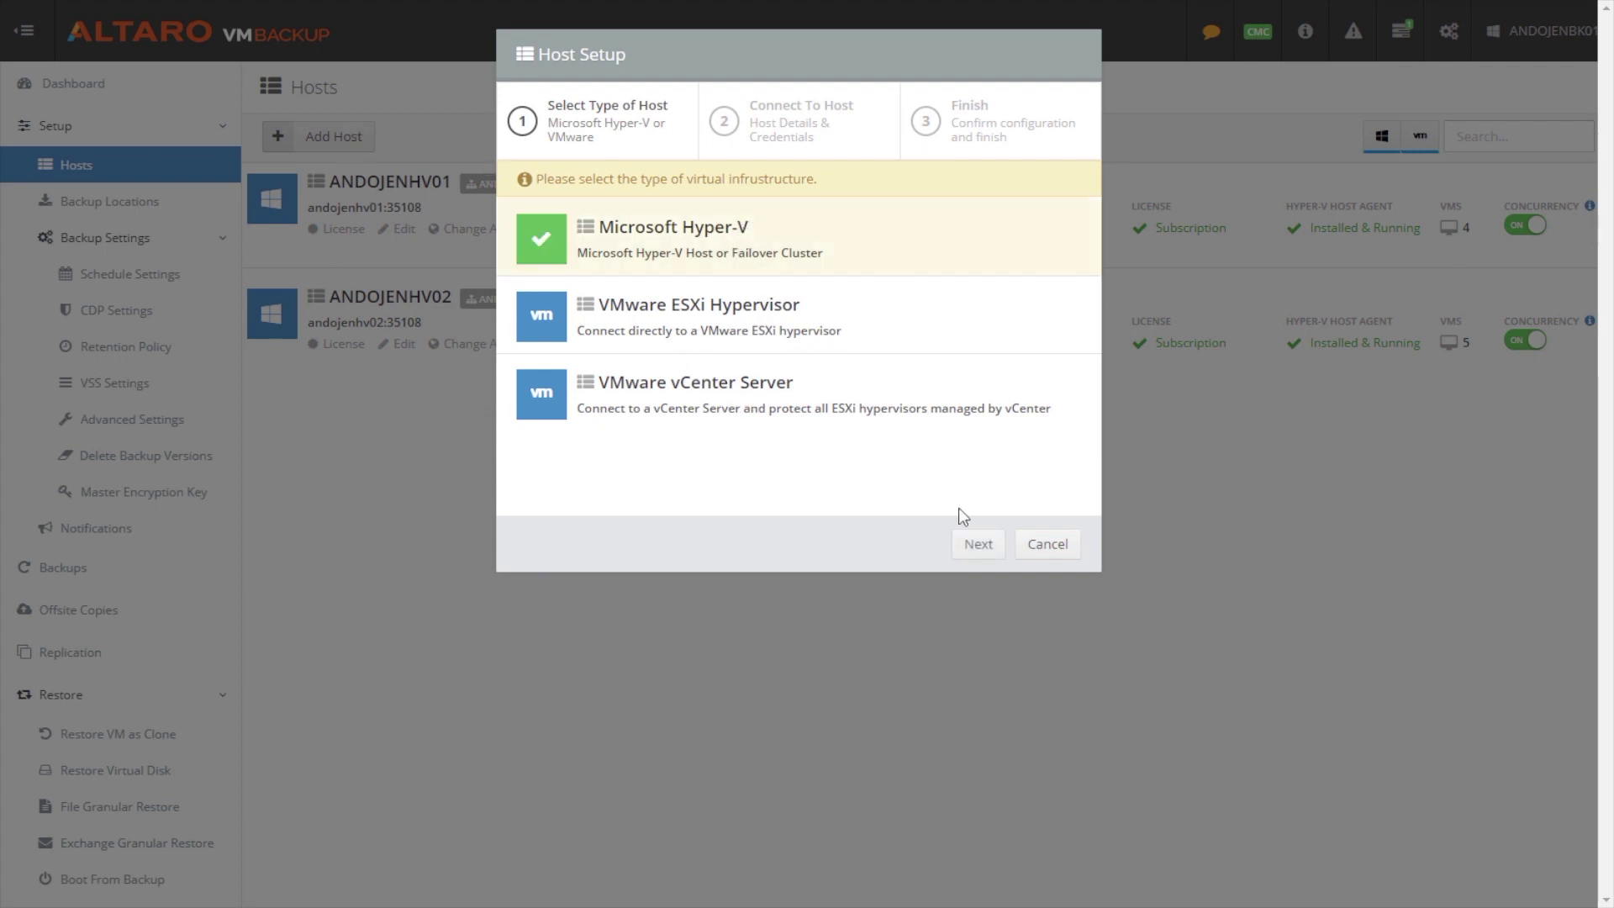
{"action": "left_click", "coordinate": [975, 545]}
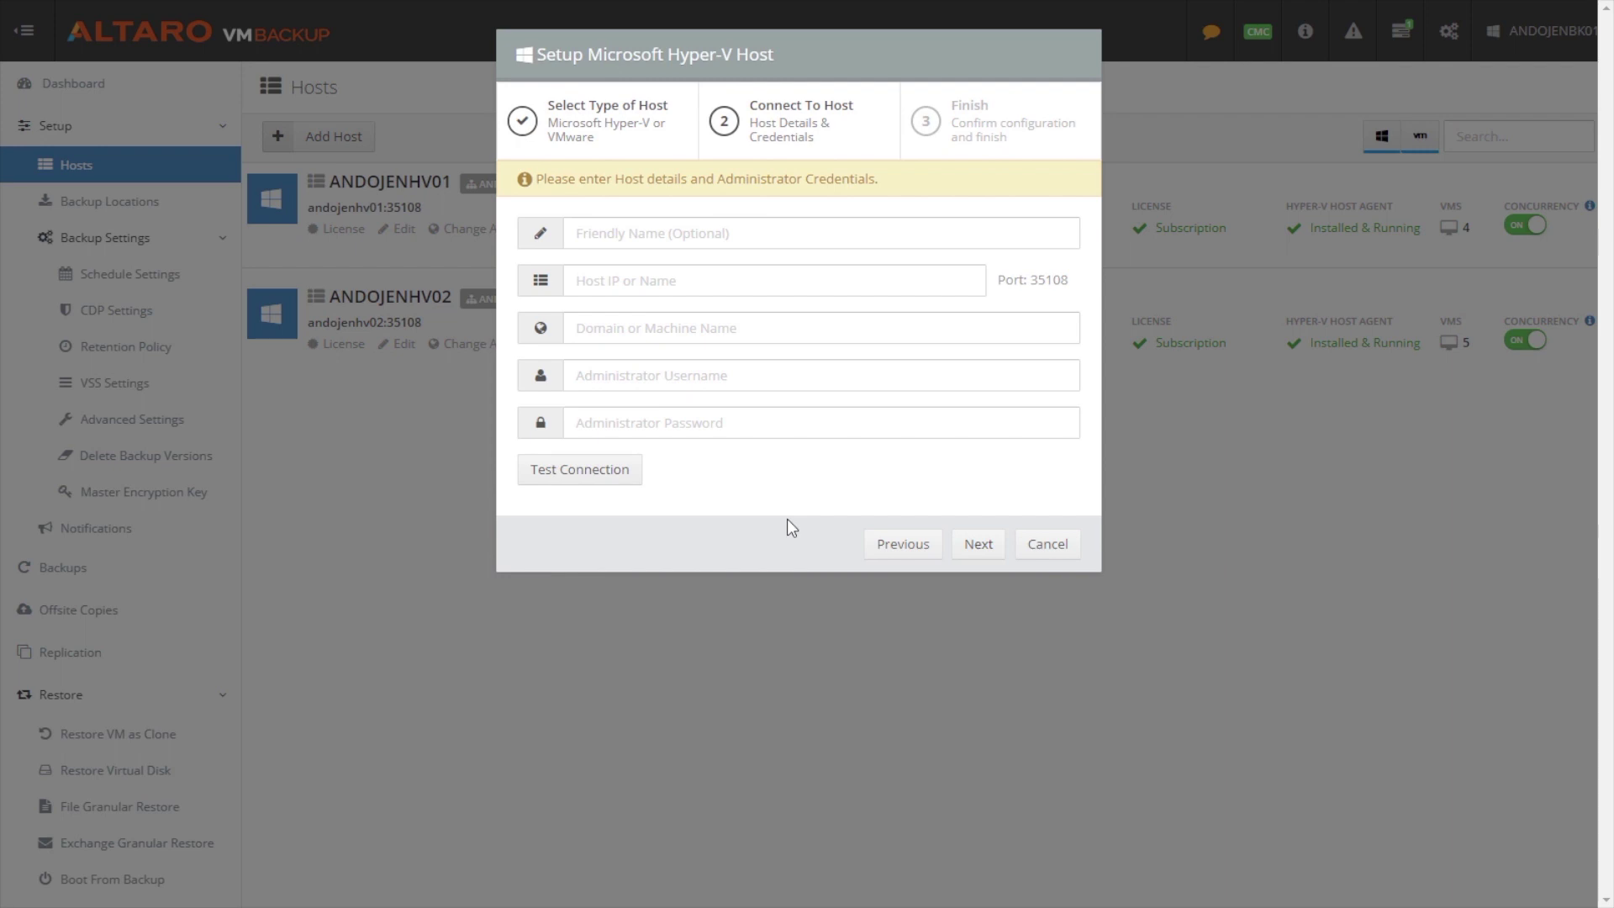
{"action": "left_click", "coordinate": [1055, 556]}
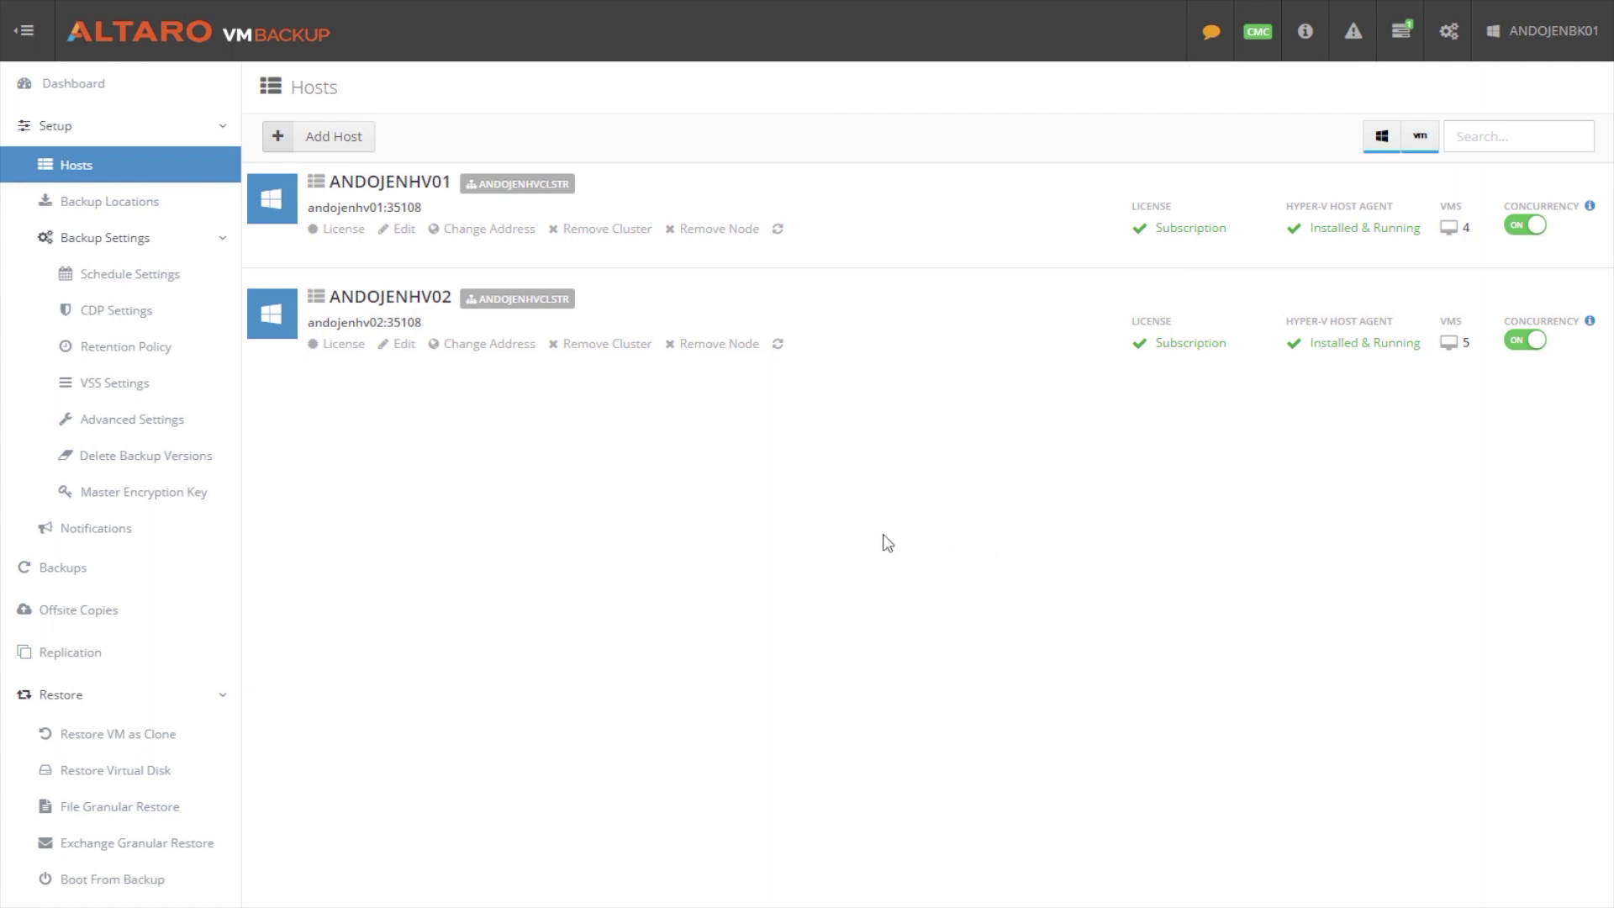
Step: Open Backup Locations and begin adding a backup location, then cancel it
{"action": "left_click", "coordinate": [129, 206]}
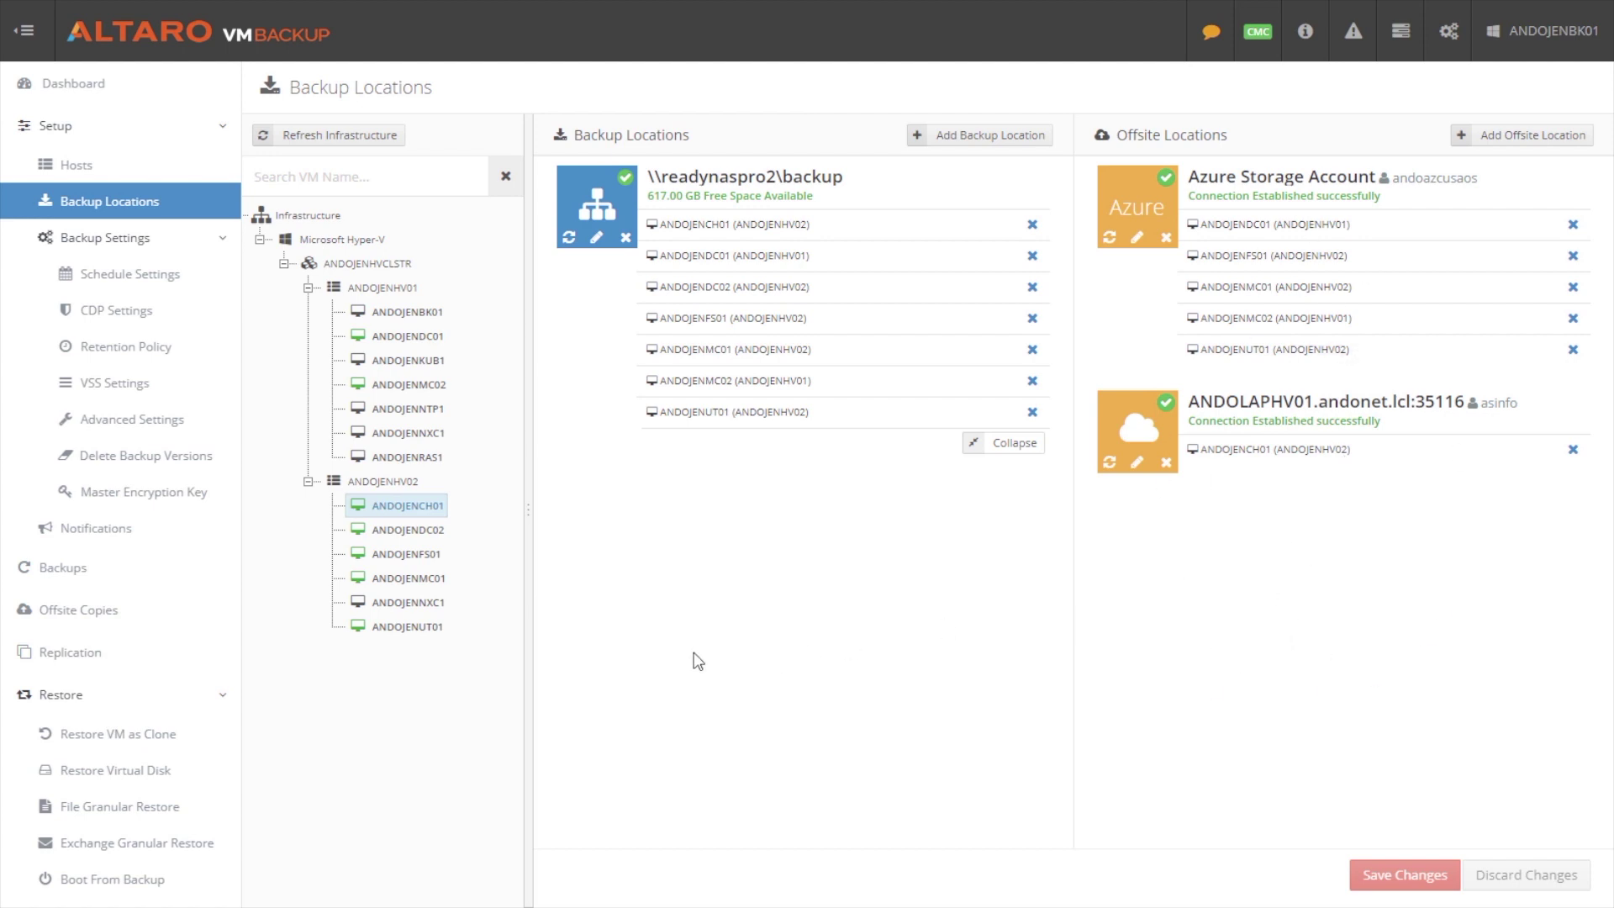
{"action": "left_click", "coordinate": [967, 140]}
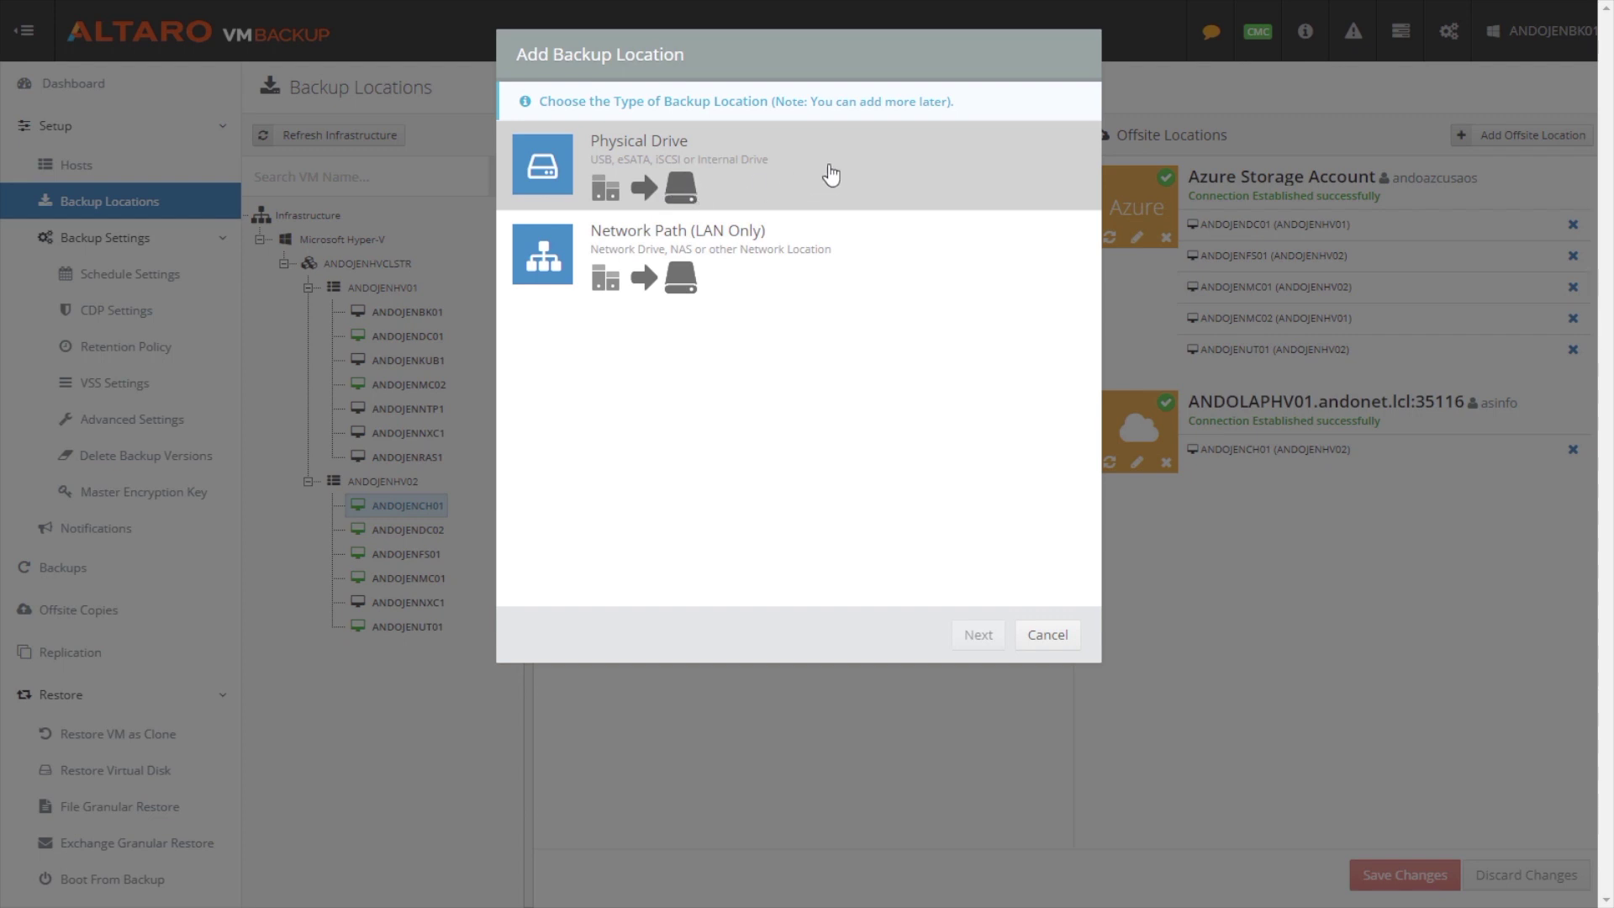
{"action": "left_click", "coordinate": [1058, 644]}
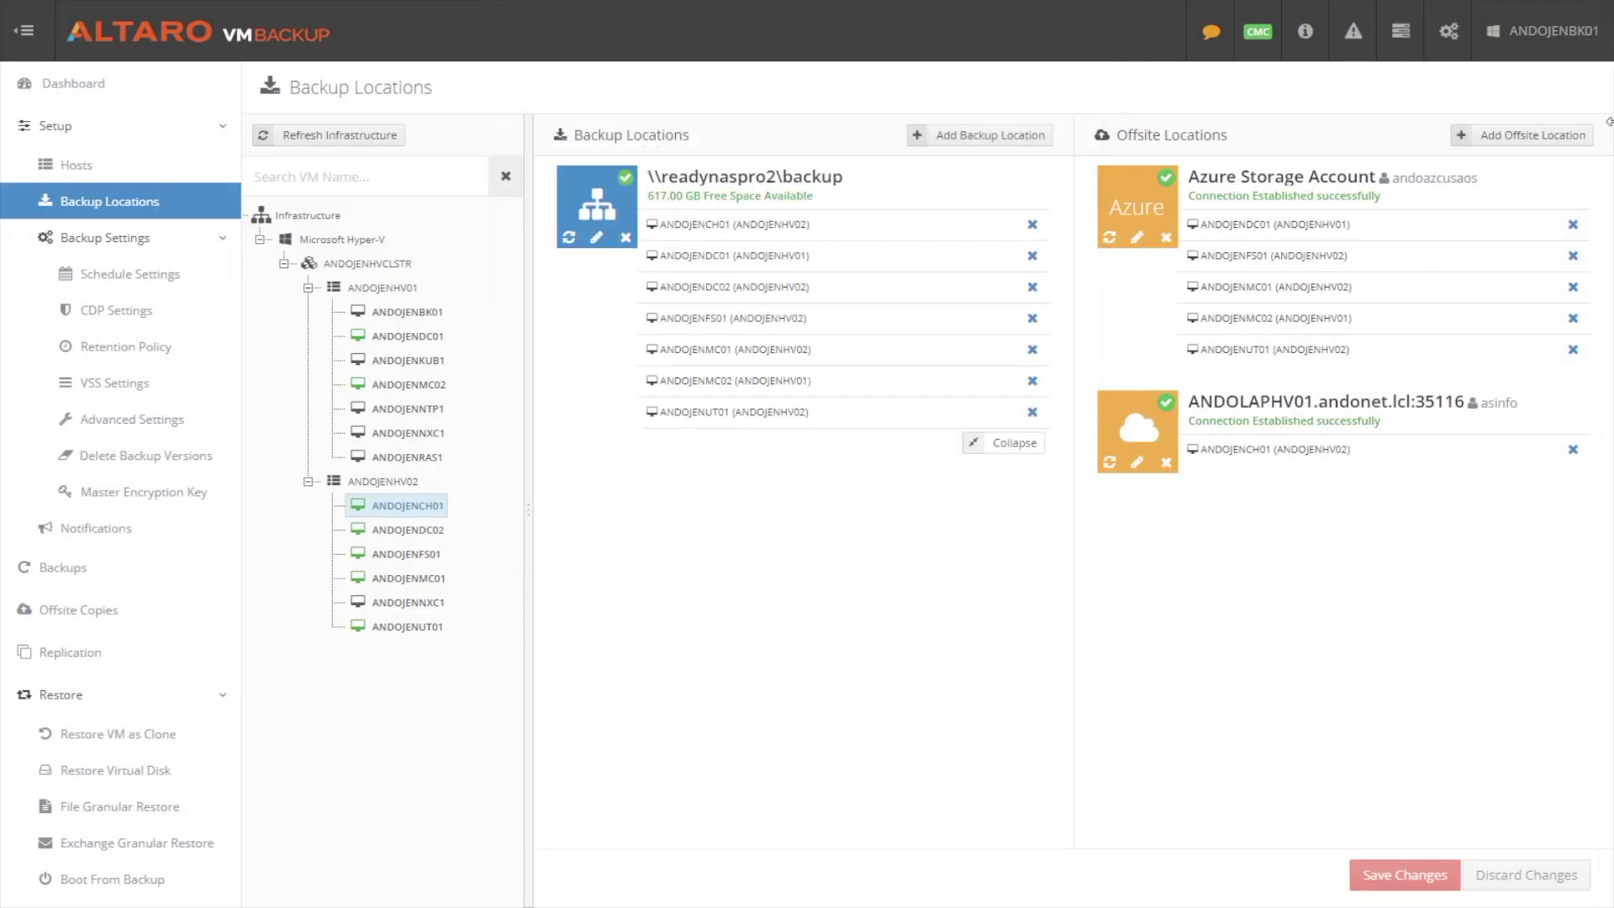
Step: Start an Azure Storage Account offsite location up to the Connection String option, then cancel
{"action": "left_click", "coordinate": [1564, 139]}
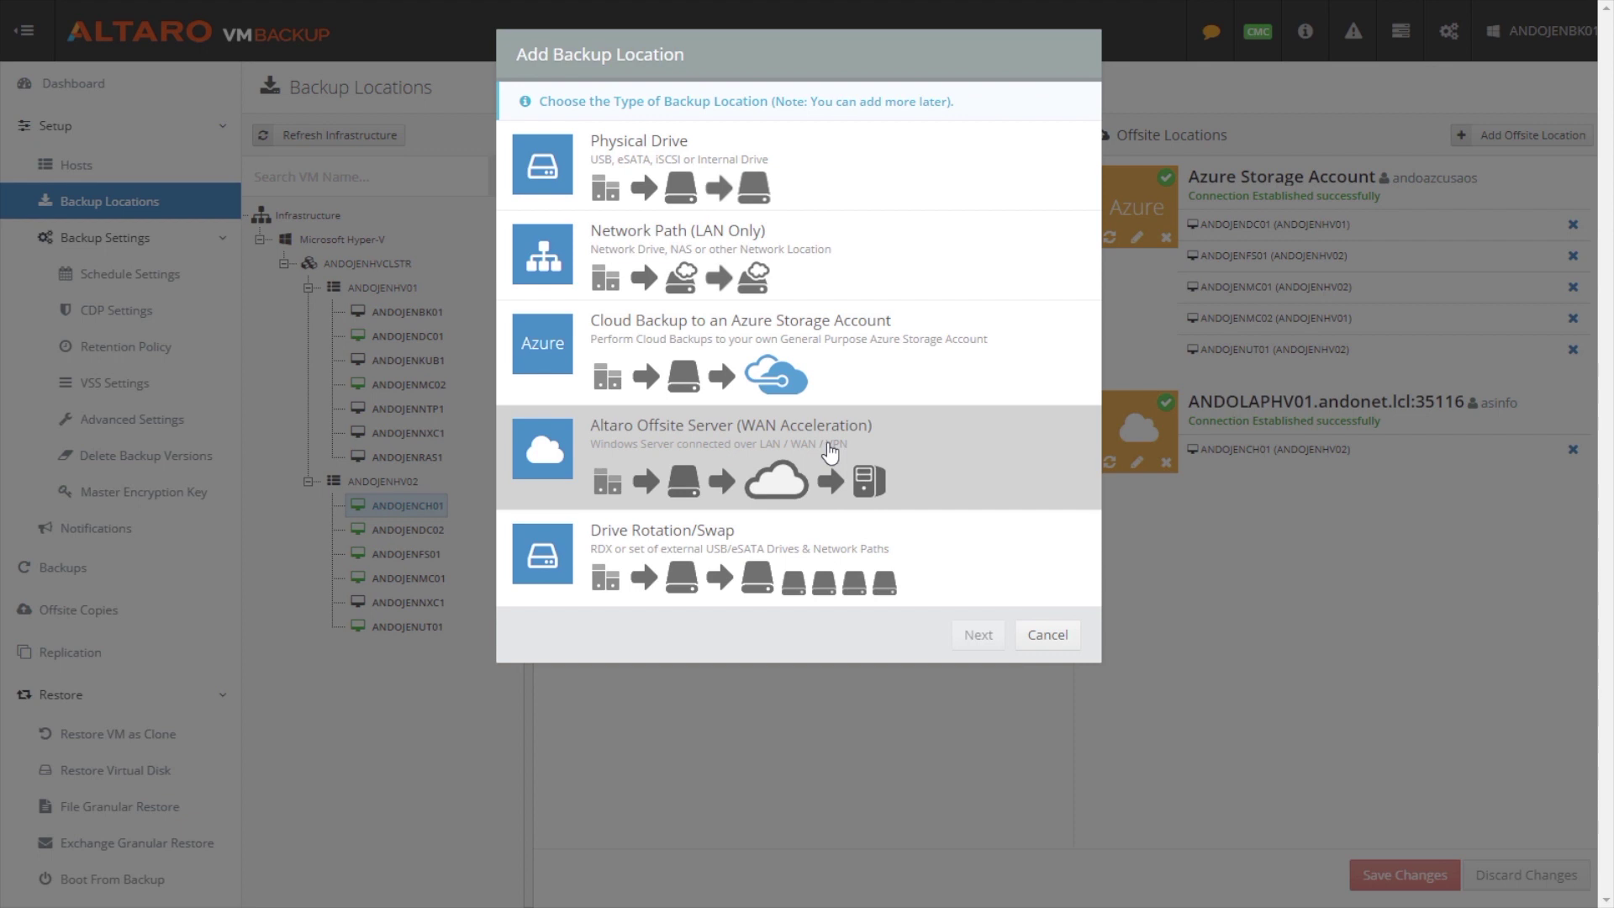
{"action": "left_click", "coordinate": [698, 363]}
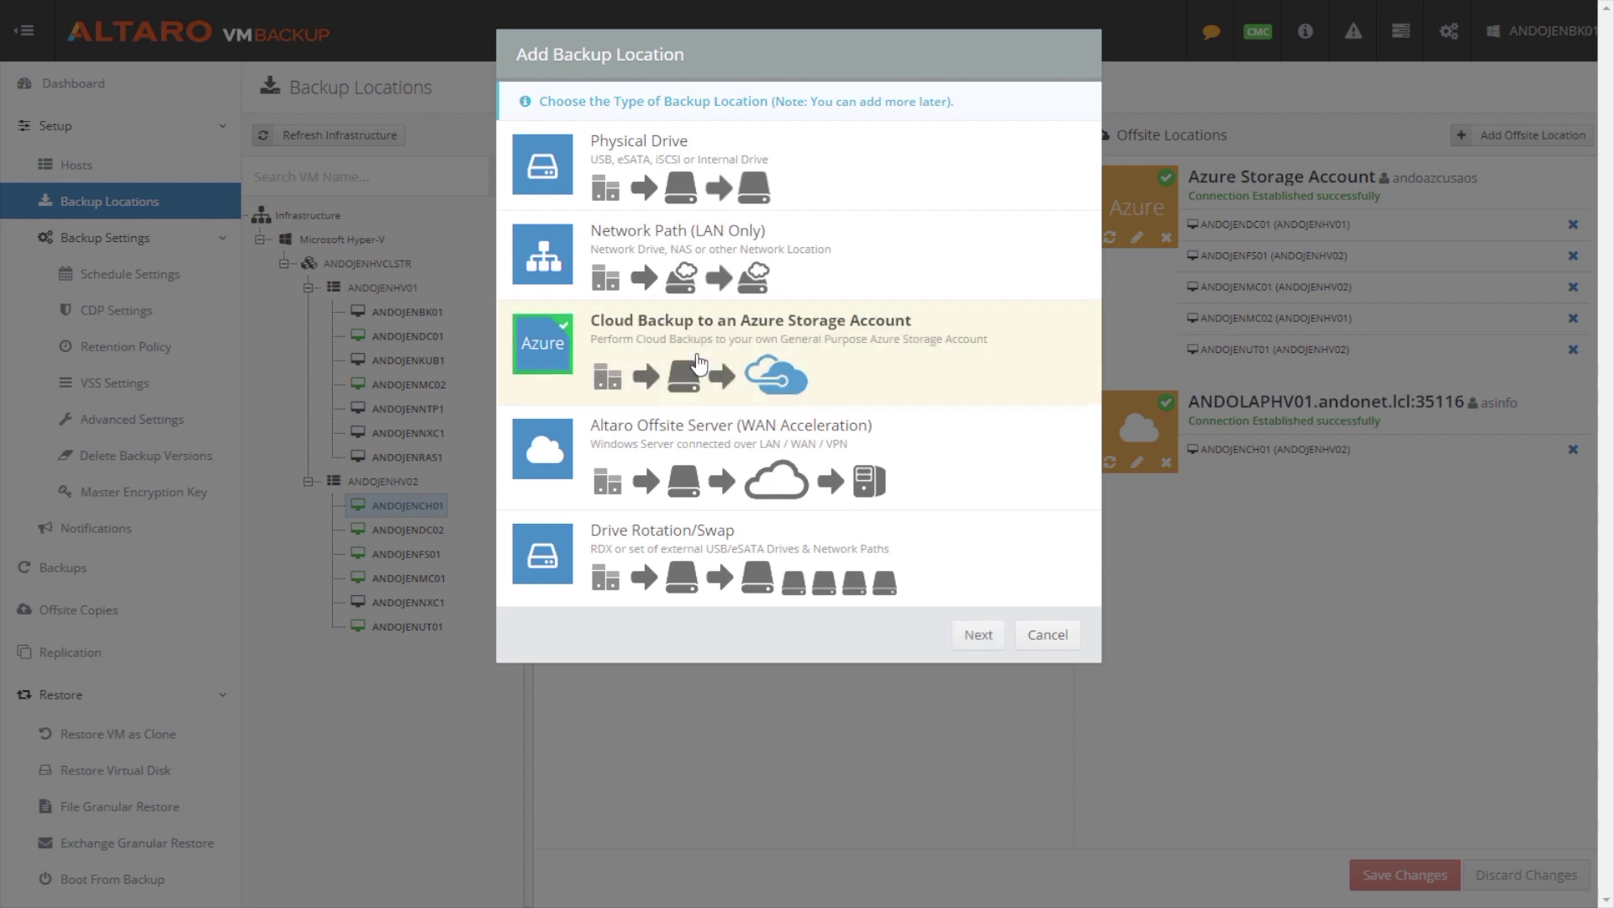
{"action": "left_click", "coordinate": [972, 635]}
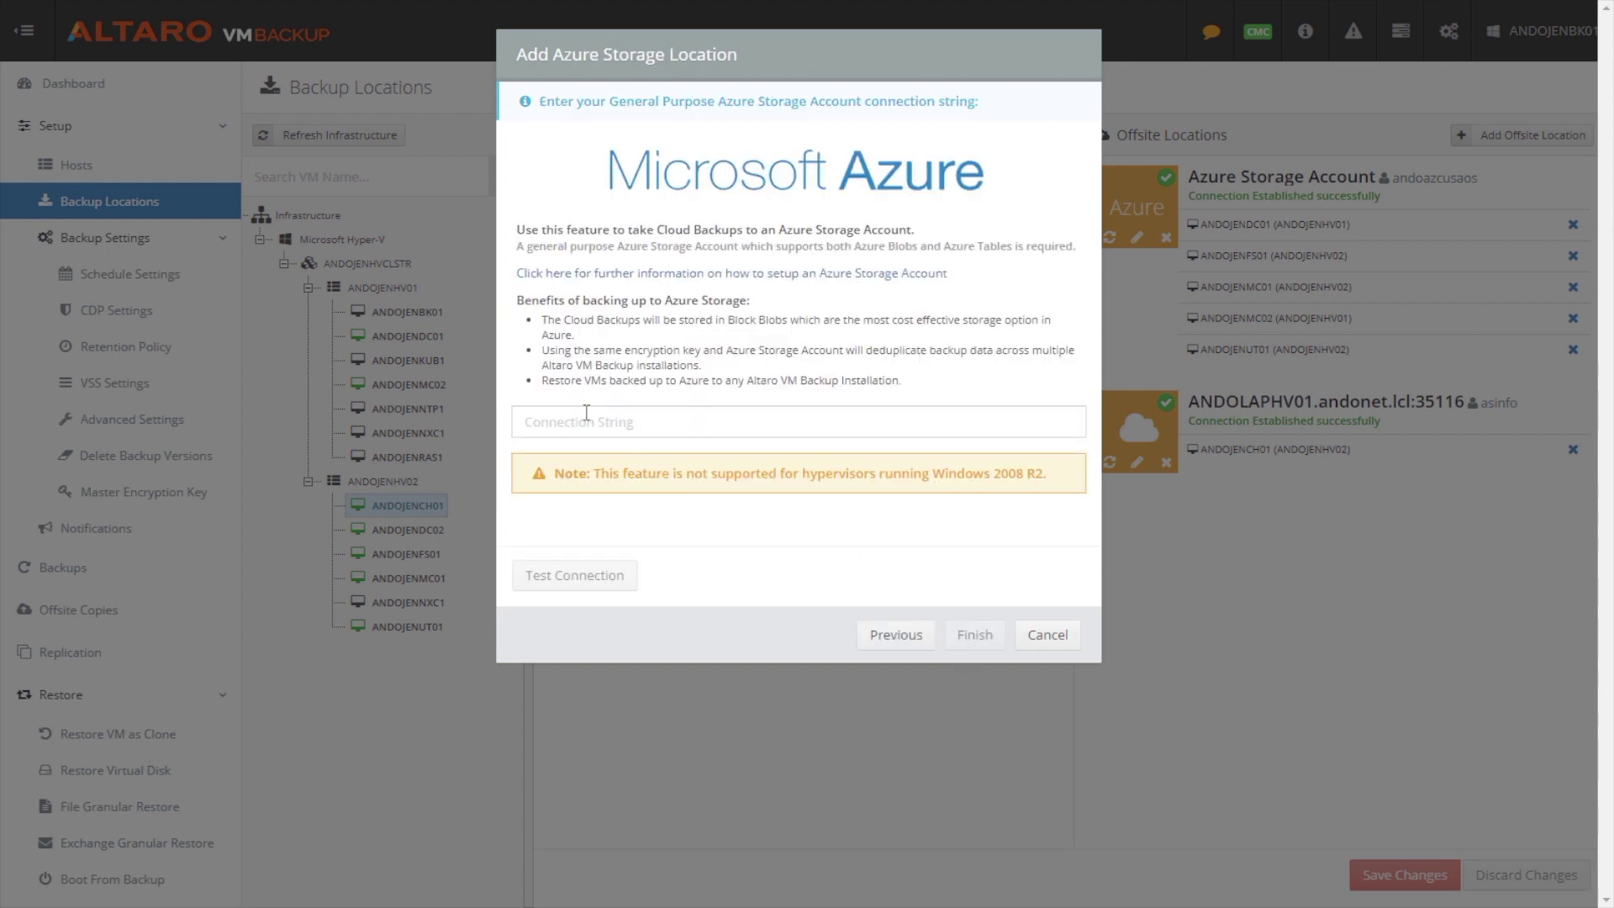
{"action": "left_click", "coordinate": [588, 423]}
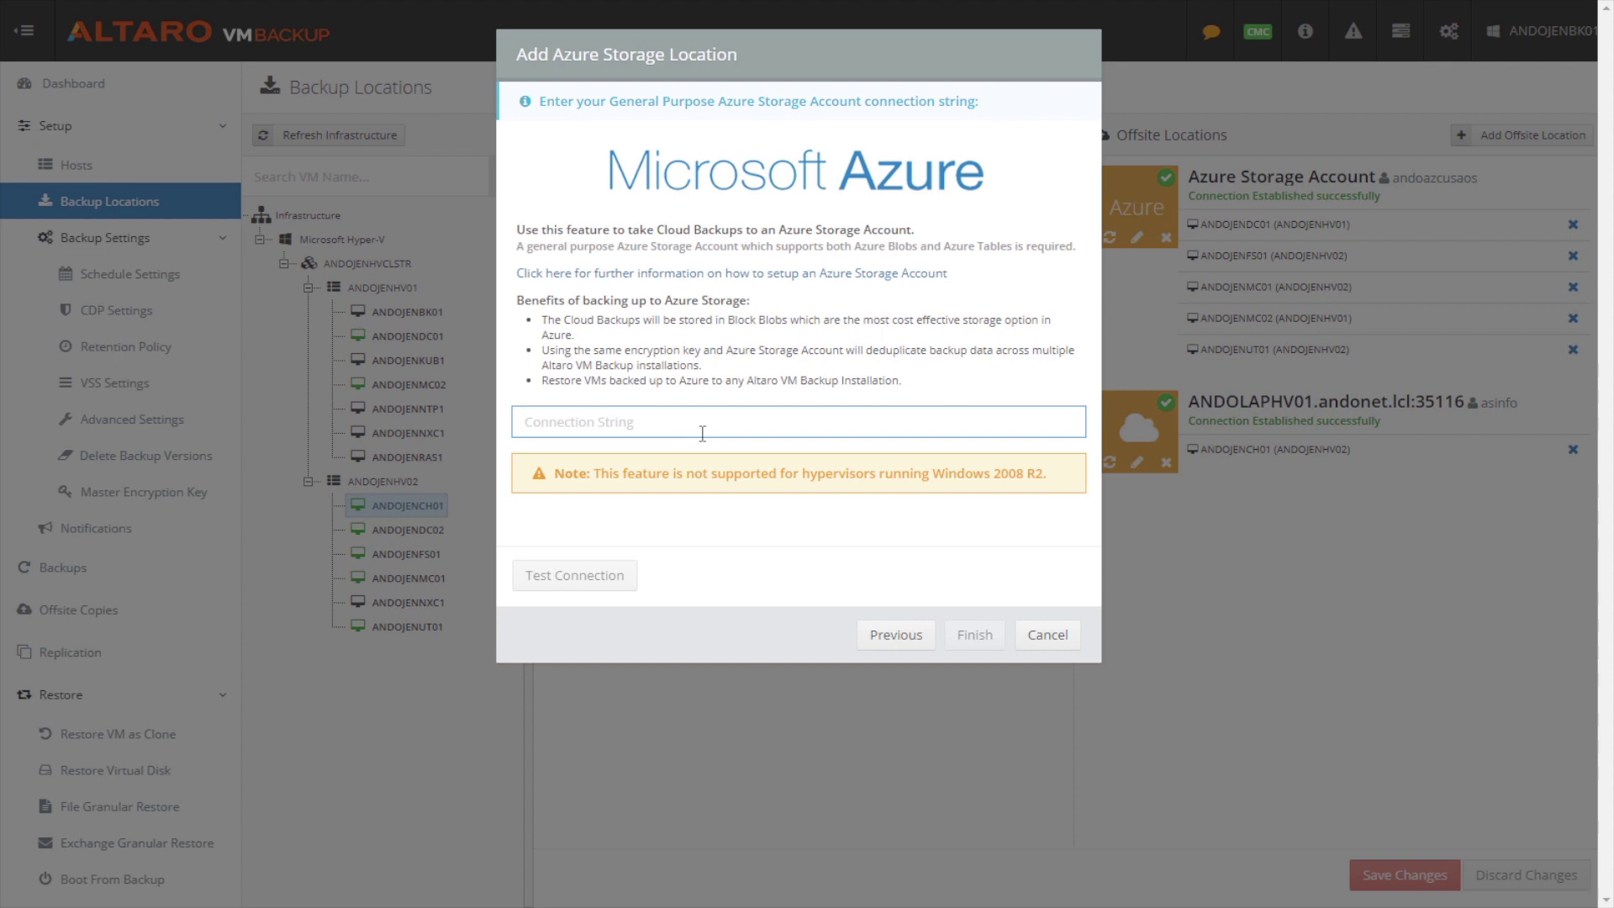
{"action": "left_click", "coordinate": [1040, 640]}
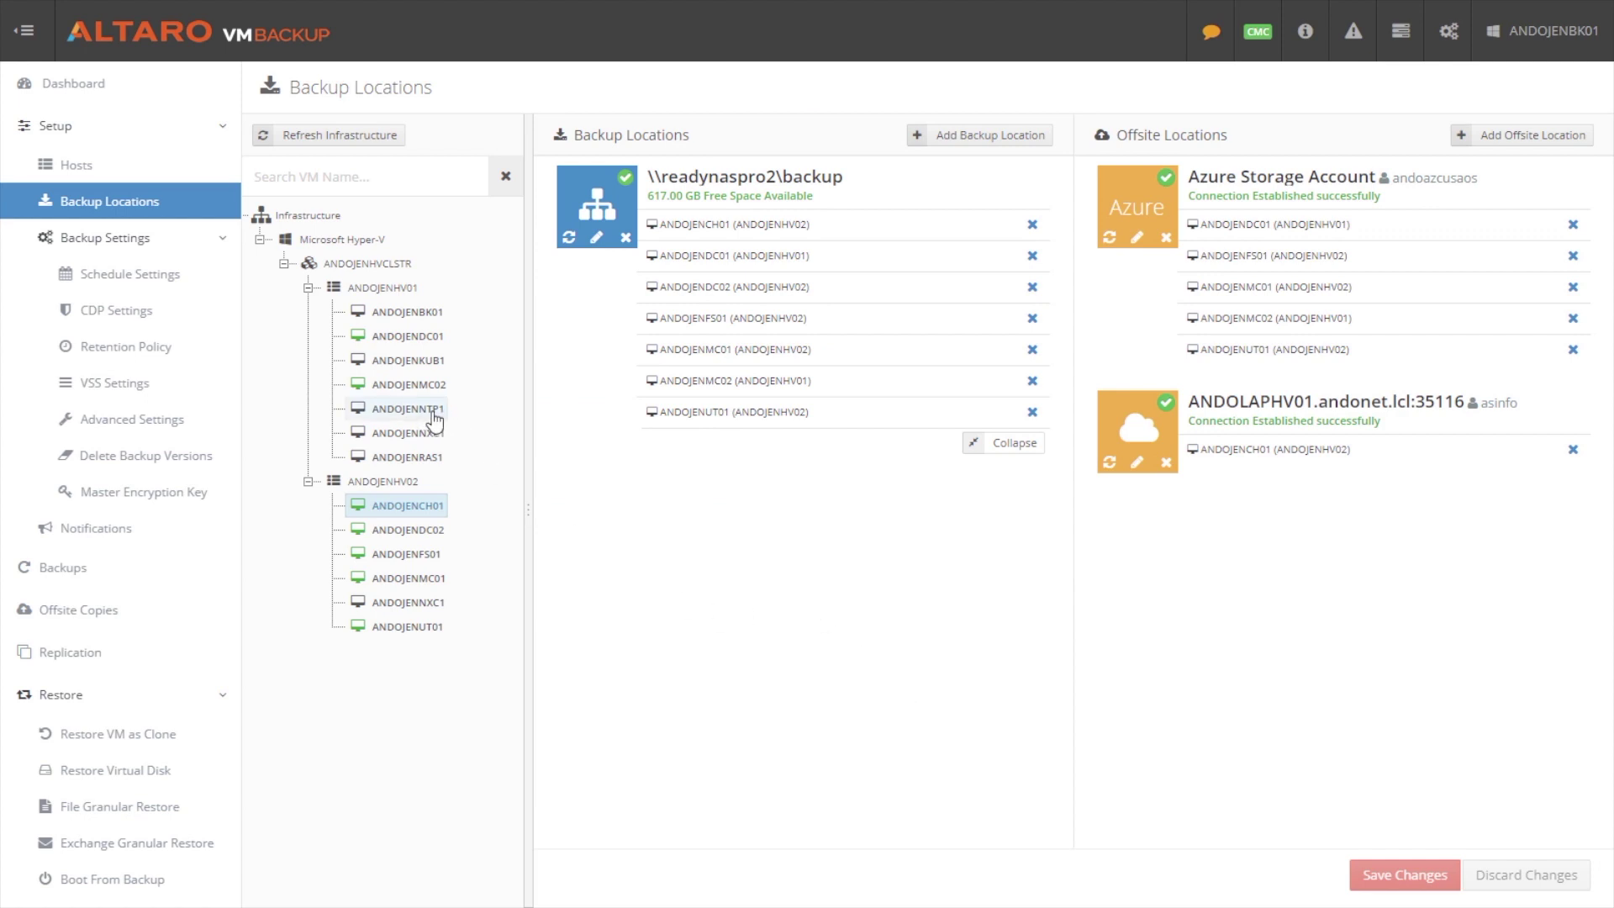
Step: Try assigning ANDOJENNTP1 and all ANDOJENHVCLSTR VMs to readynaspro2, discard, and open Take Backup
{"action": "left_click_drag", "start_coordinate": [407, 417], "coordinate": [716, 357]}
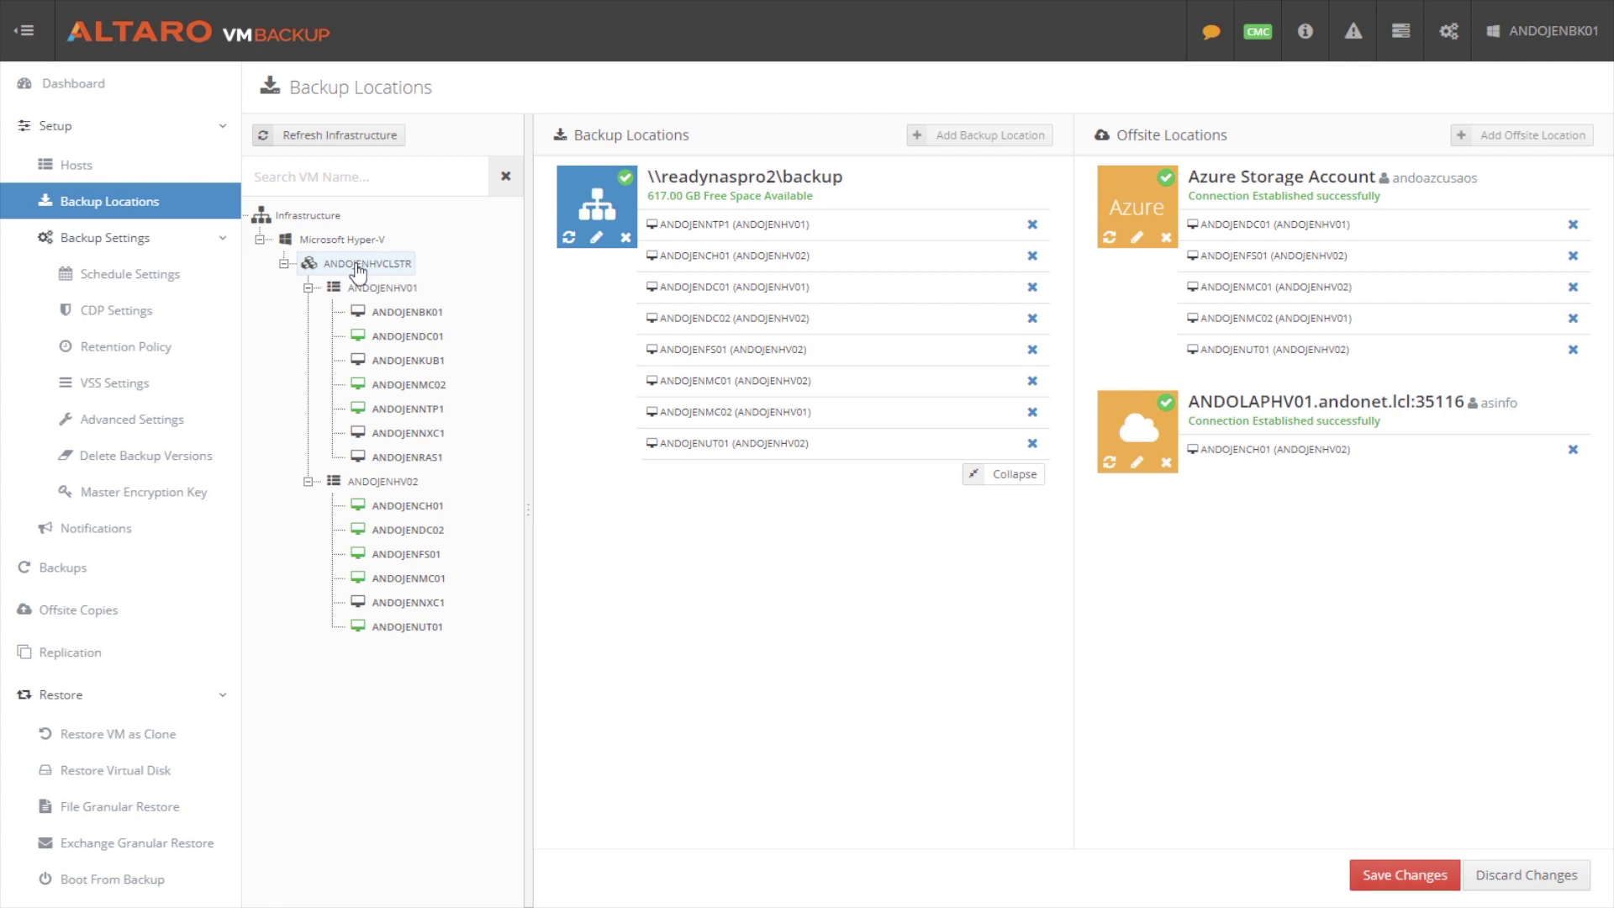
{"action": "left_click_drag", "start_coordinate": [359, 271], "coordinate": [750, 286]}
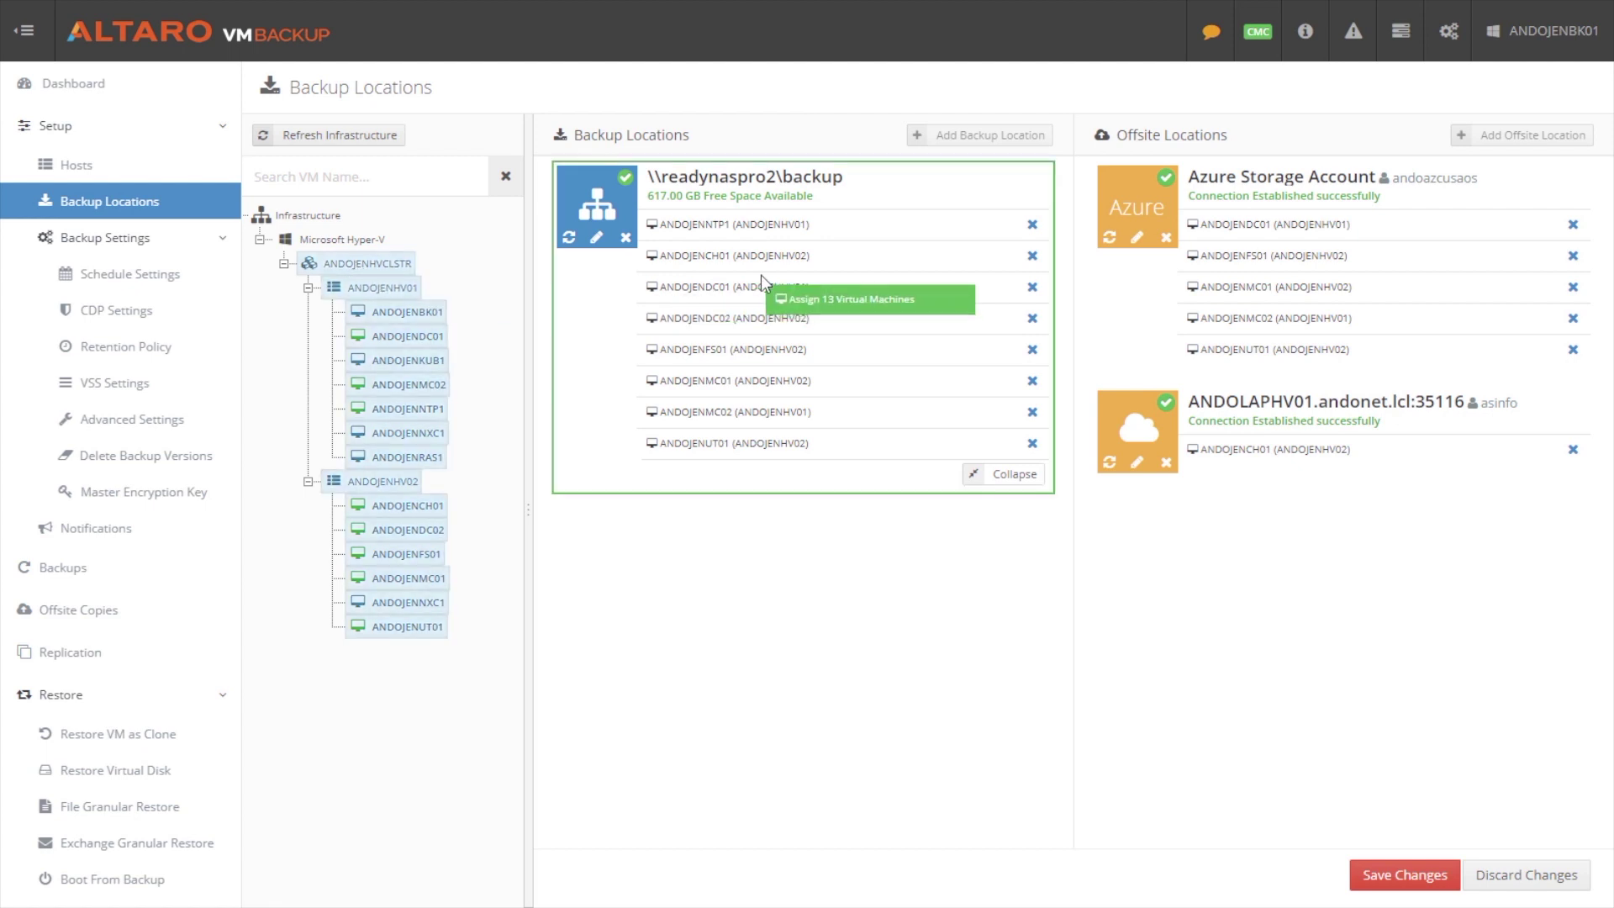
{"action": "left_click_drag", "start_coordinate": [759, 275], "coordinate": [760, 275]}
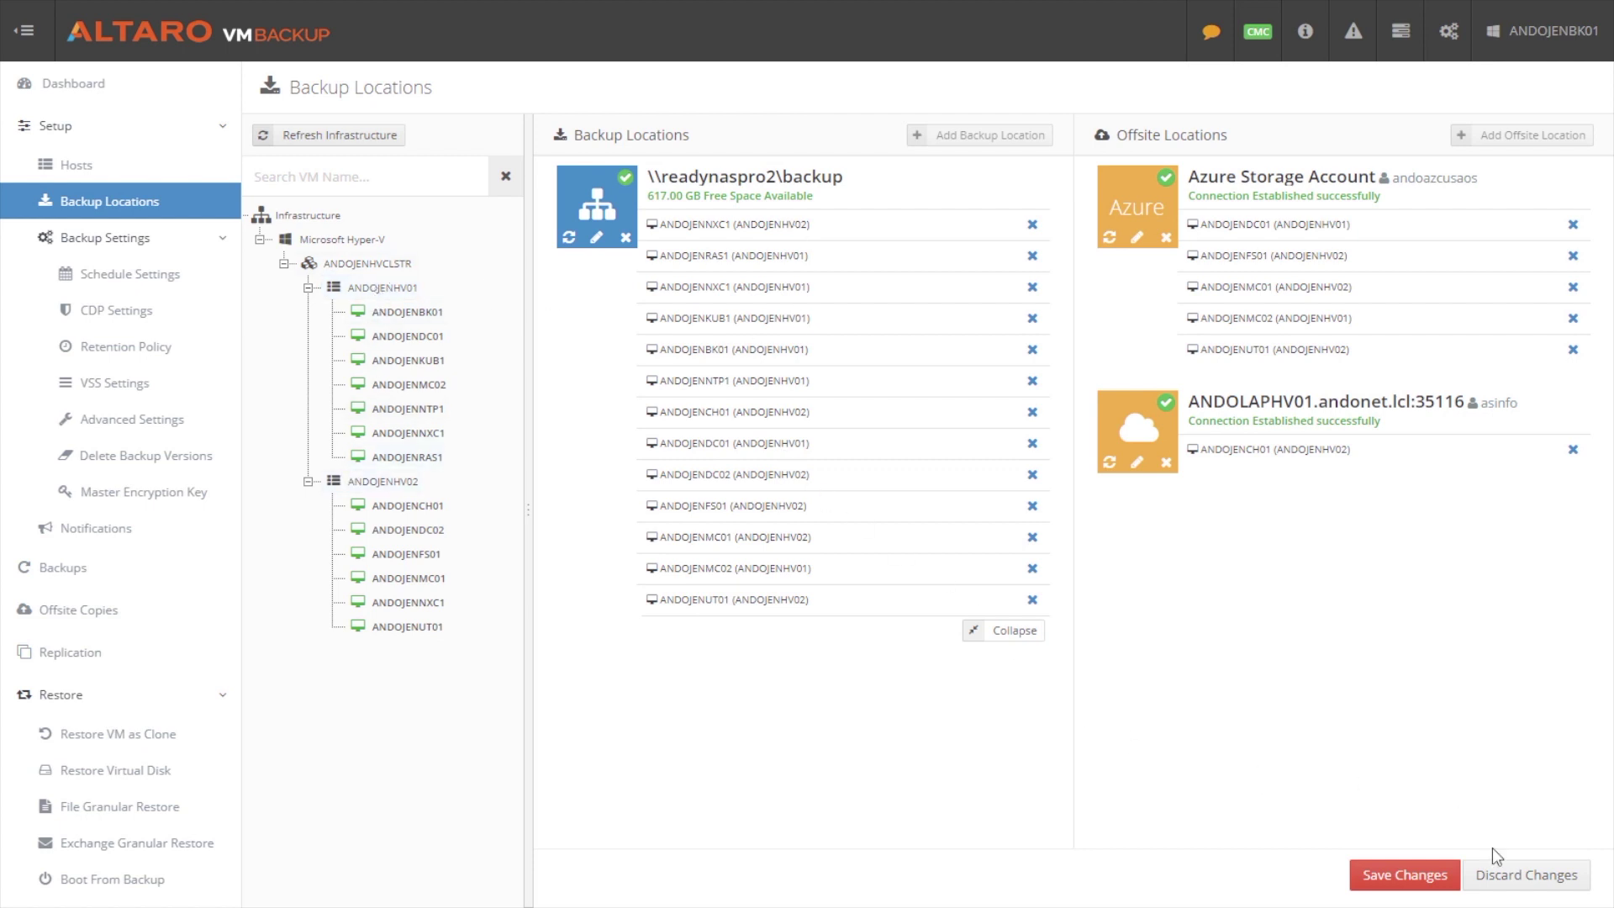
{"action": "left_click", "coordinate": [1503, 875]}
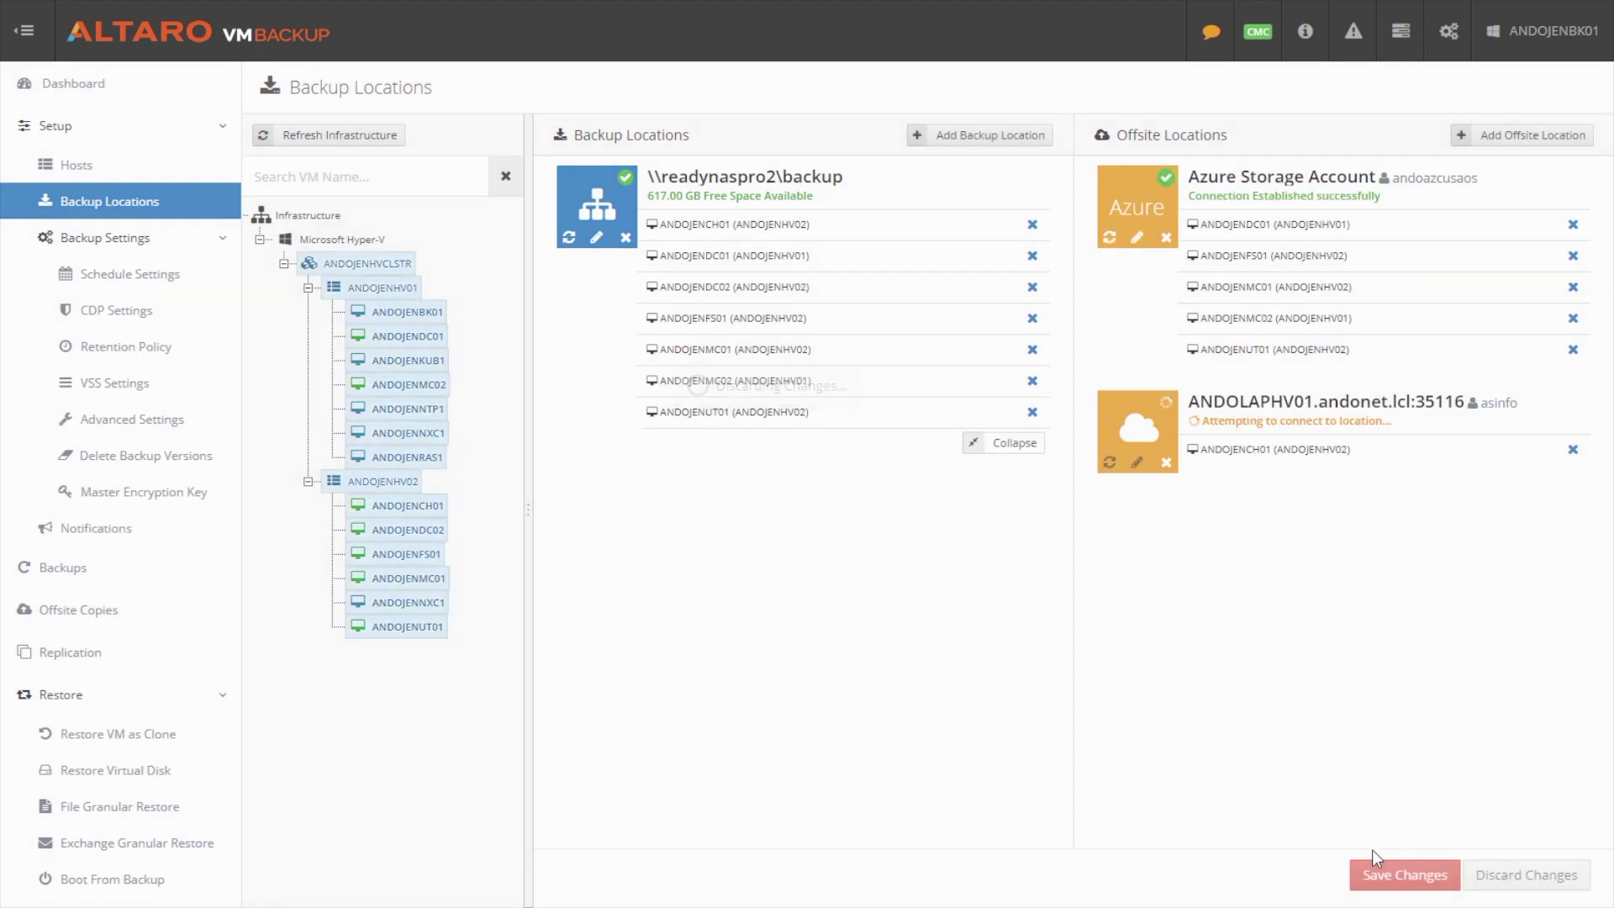
{"action": "left_click", "coordinate": [124, 571]}
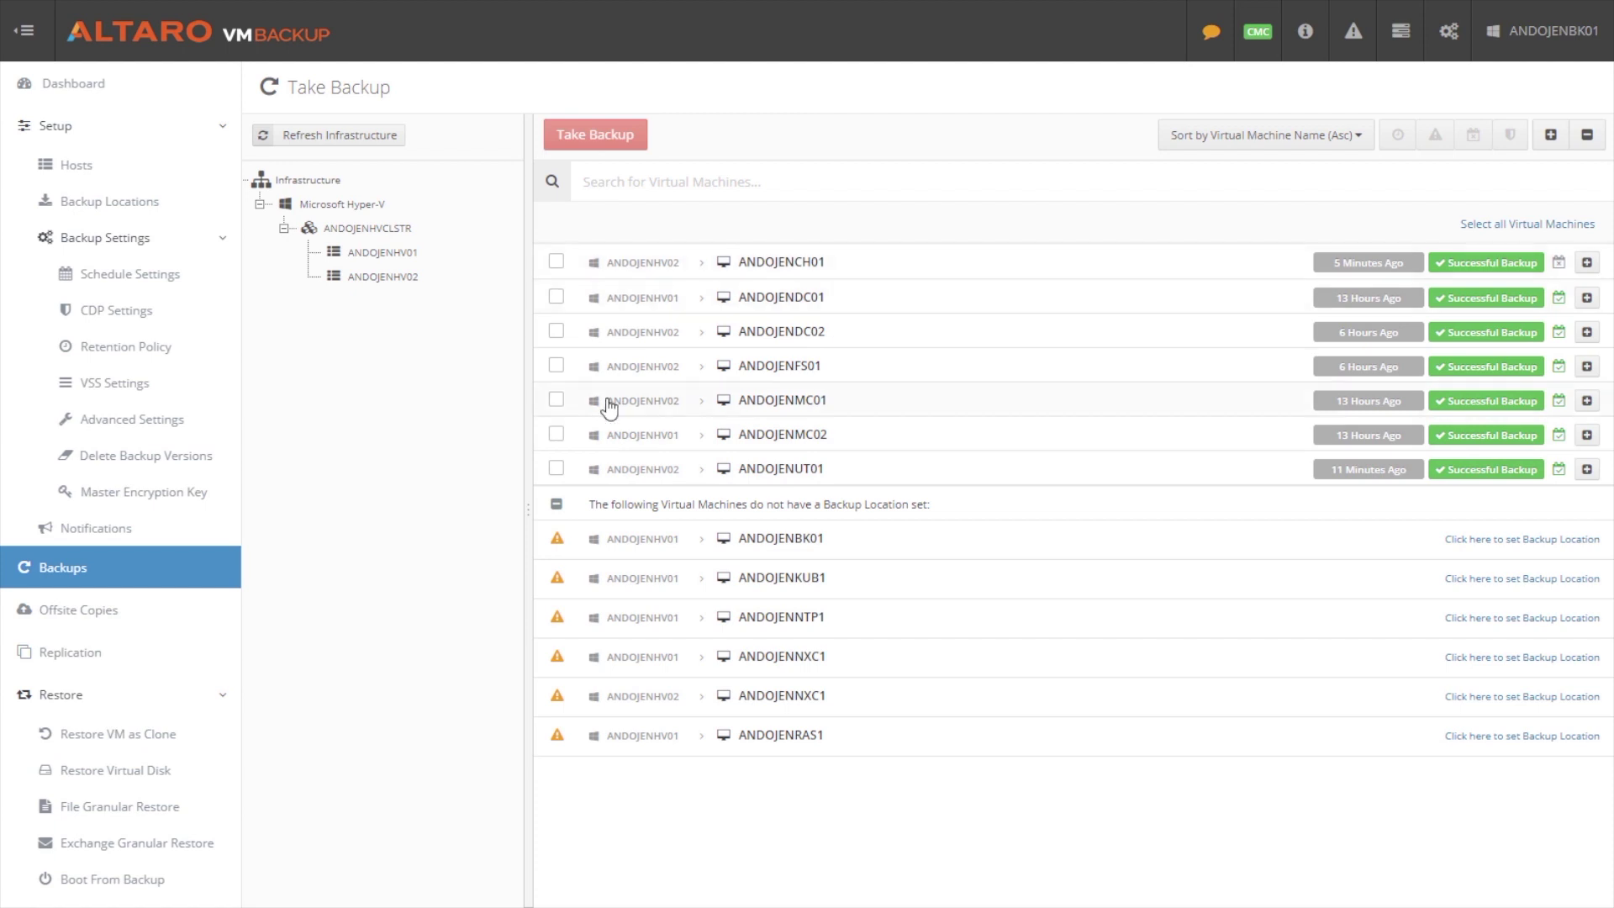
Step: Back up ANDOJENDC01 on demand and follow the notification to the Dashboard
{"action": "left_click", "coordinate": [556, 295]}
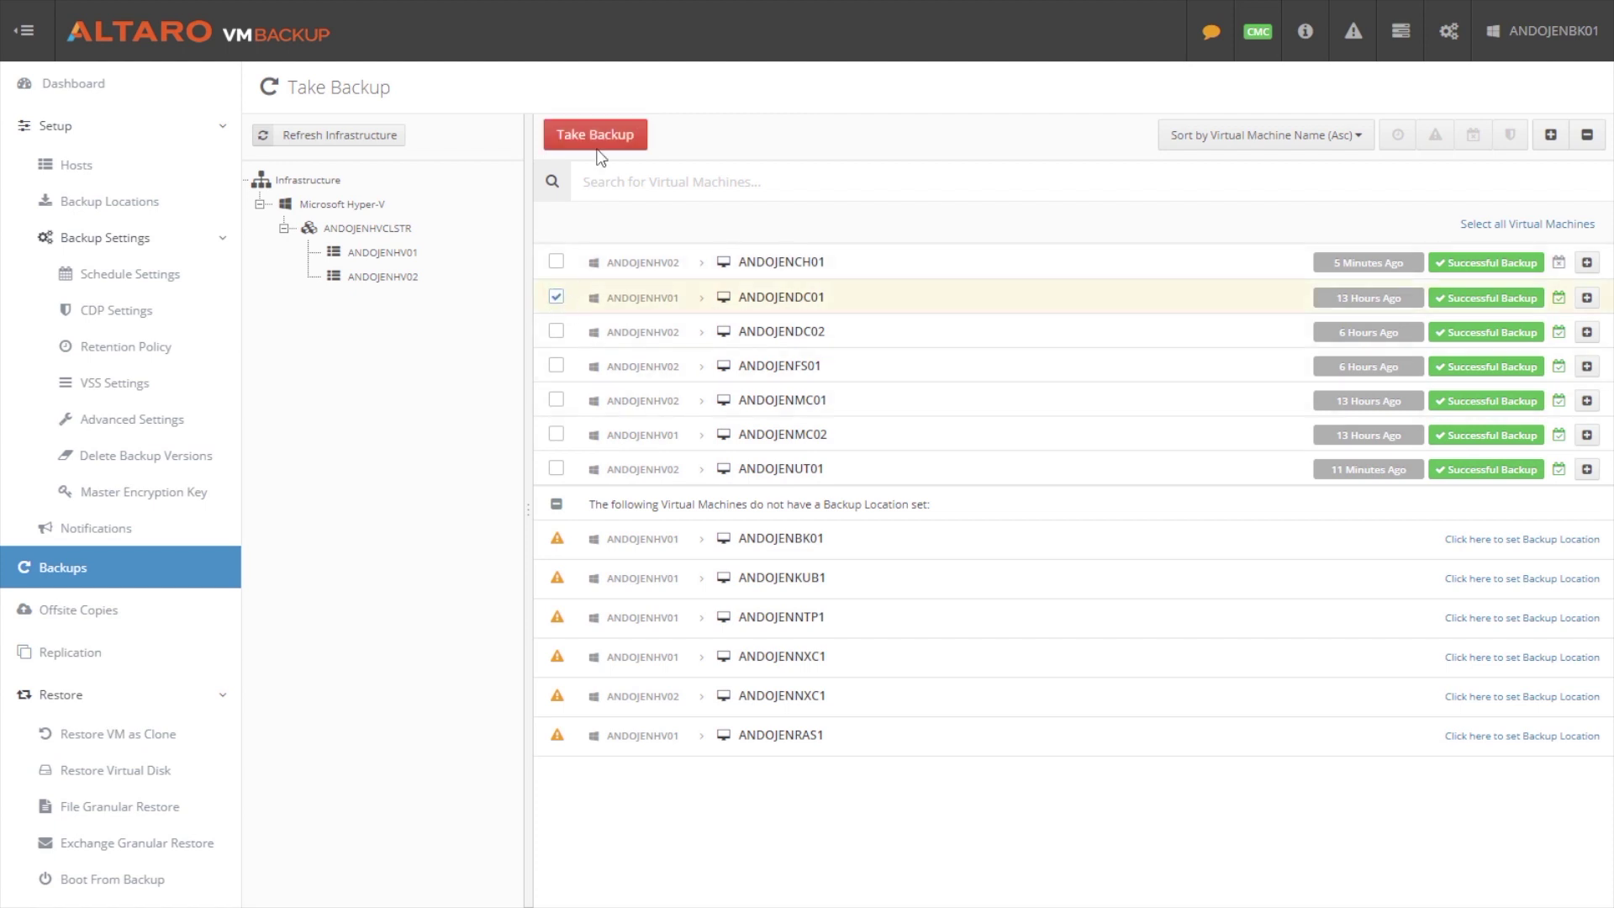
{"action": "left_click", "coordinate": [588, 135]}
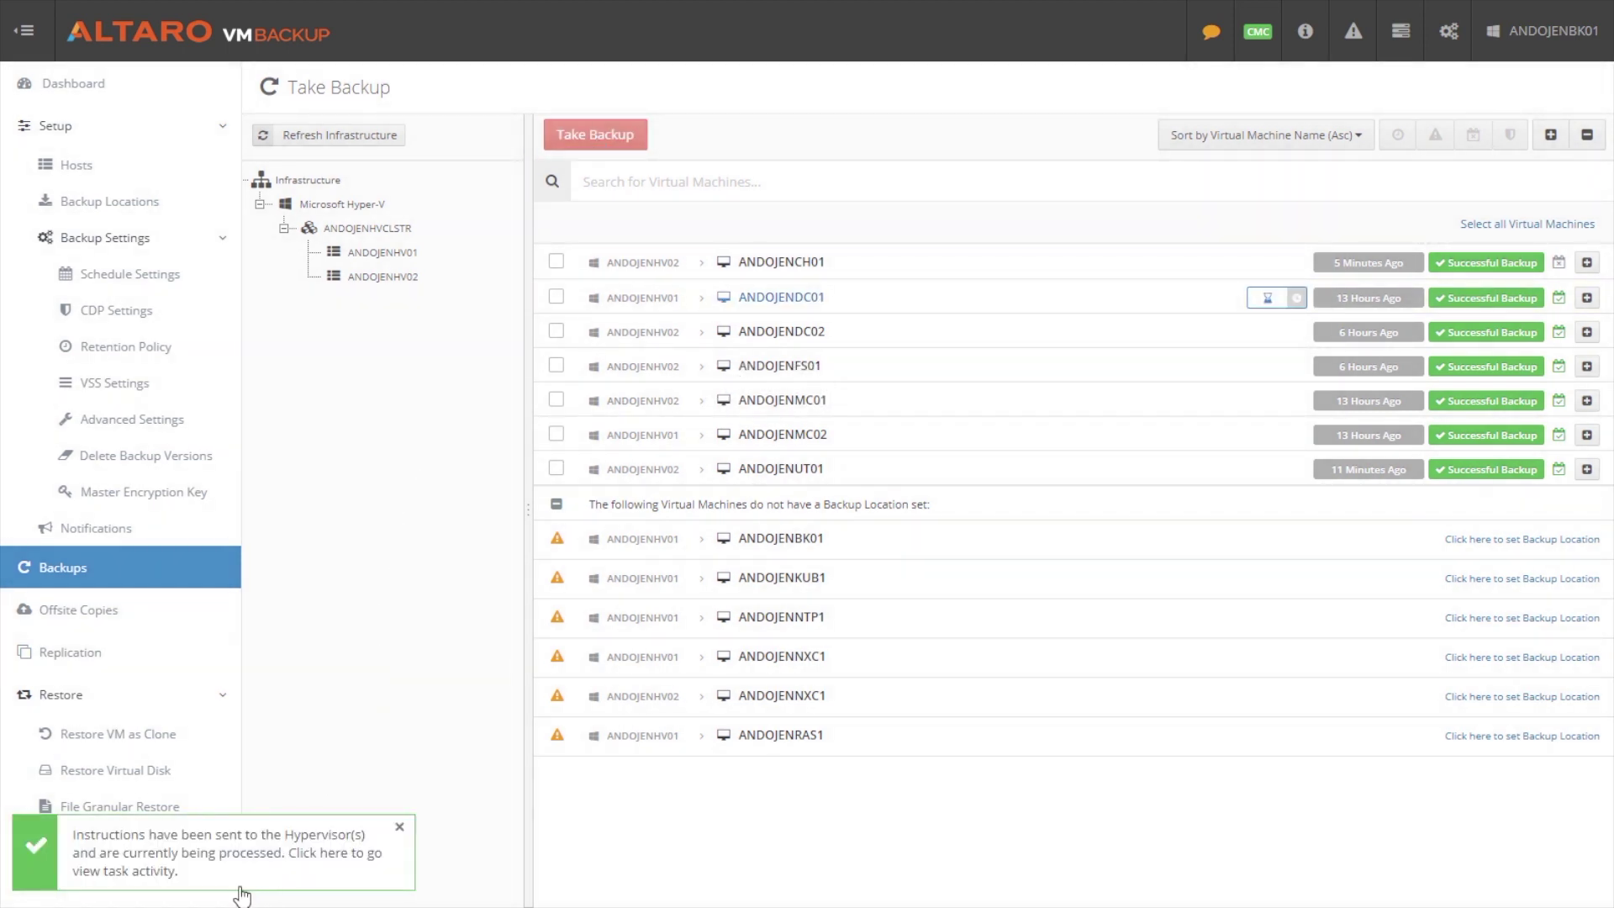
{"action": "left_click", "coordinate": [165, 854]}
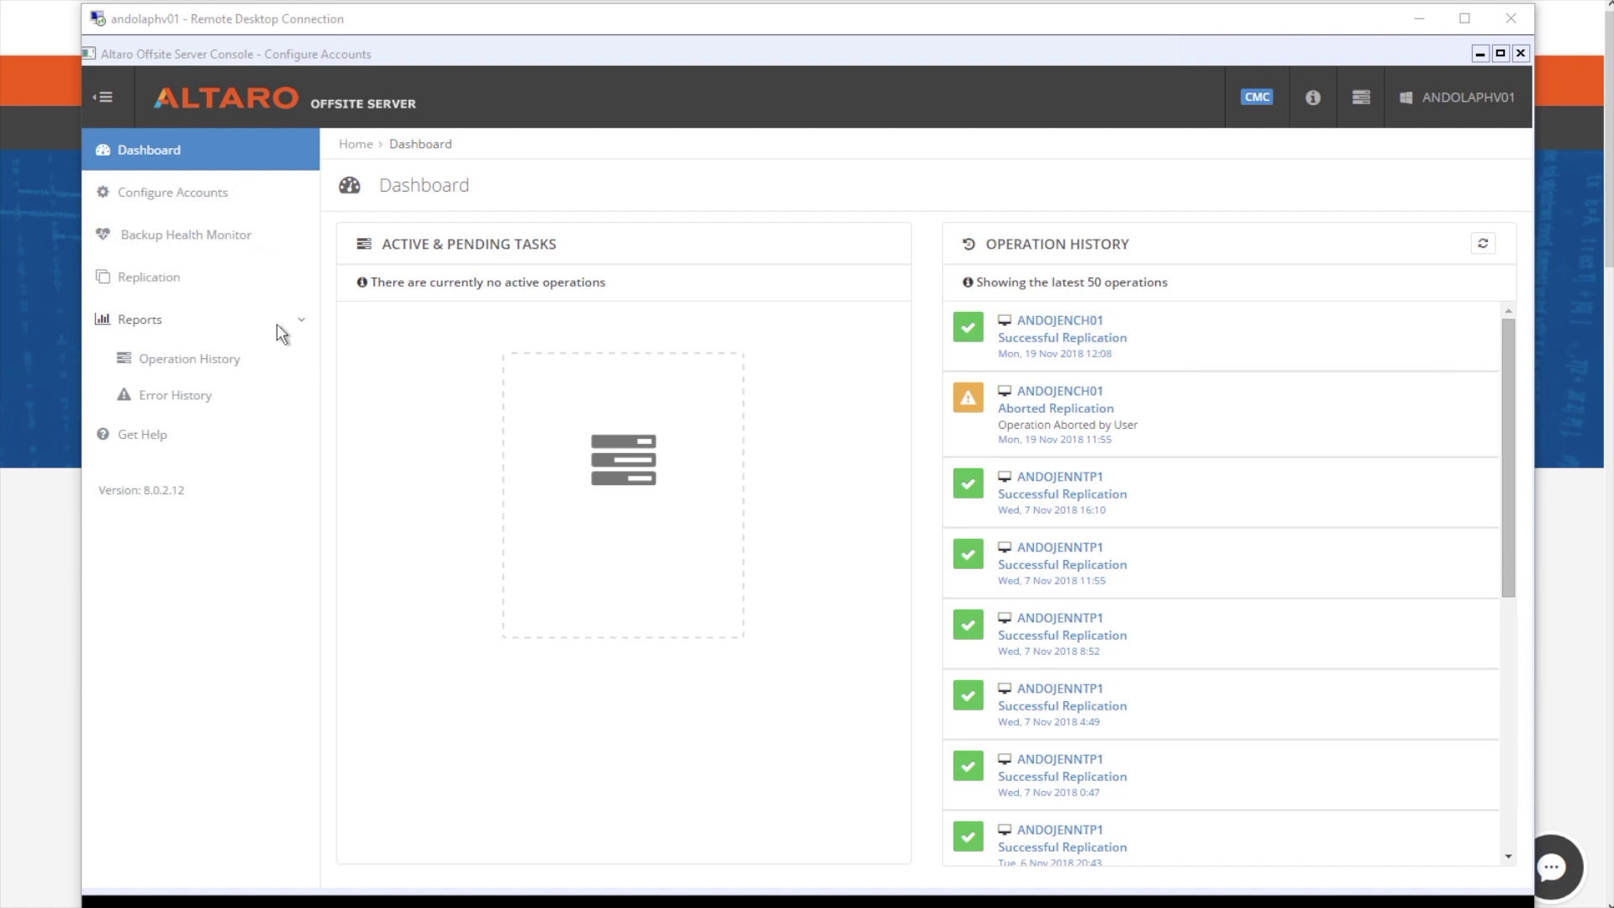
Step: View the offsite server's Replication page and Operation History report, then VM Backup's Replication page
{"action": "left_click", "coordinate": [149, 280]}
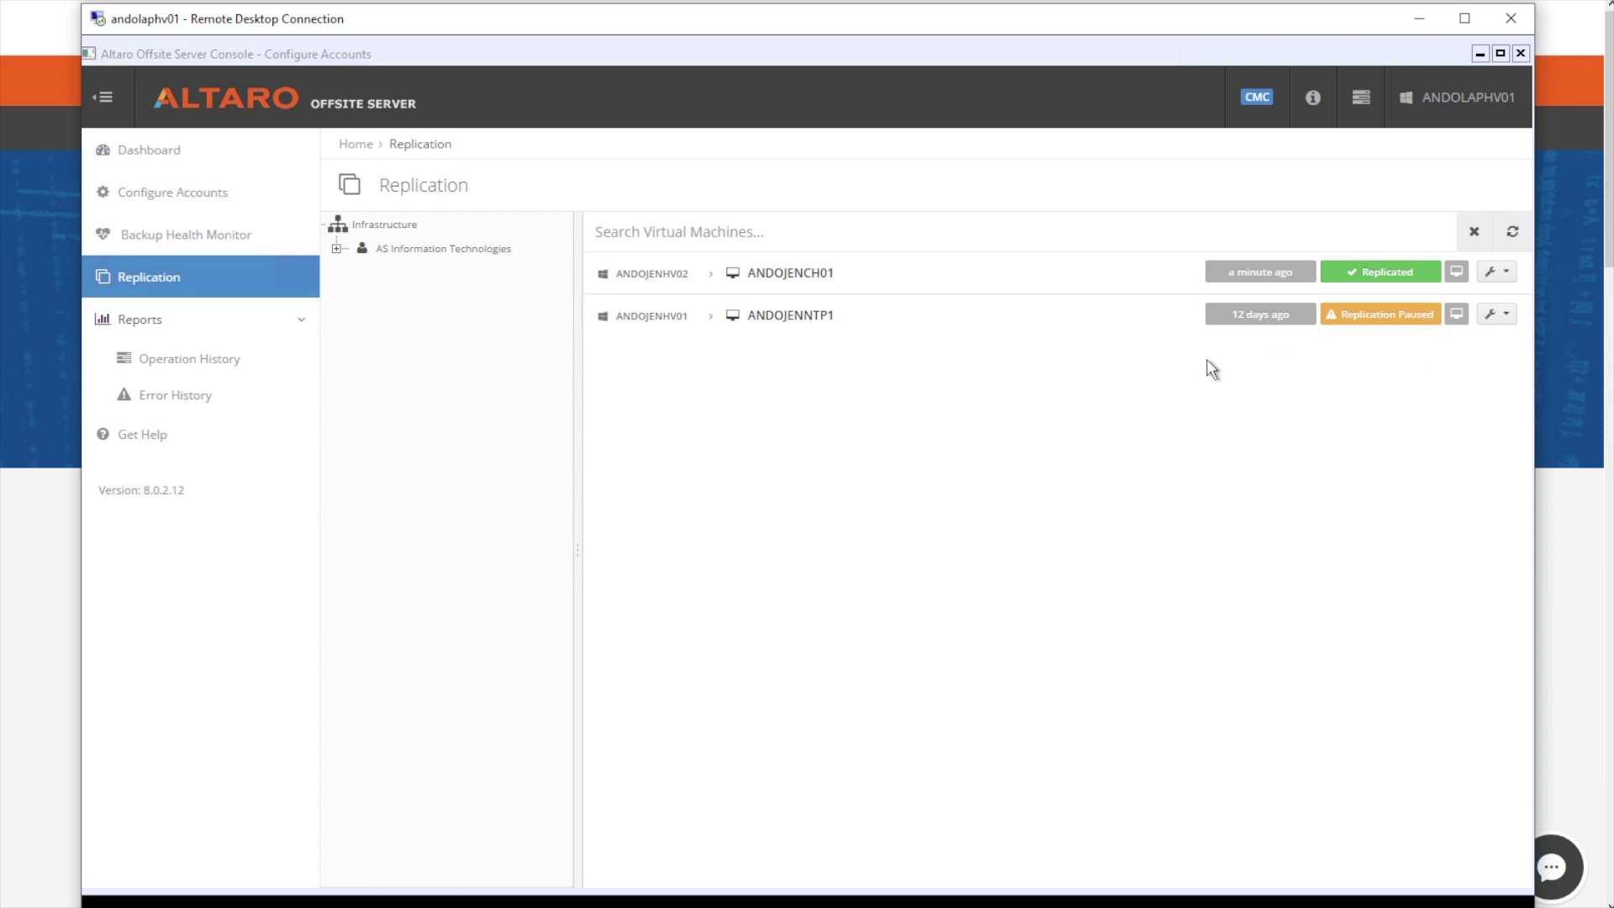
{"action": "left_click", "coordinate": [210, 362]}
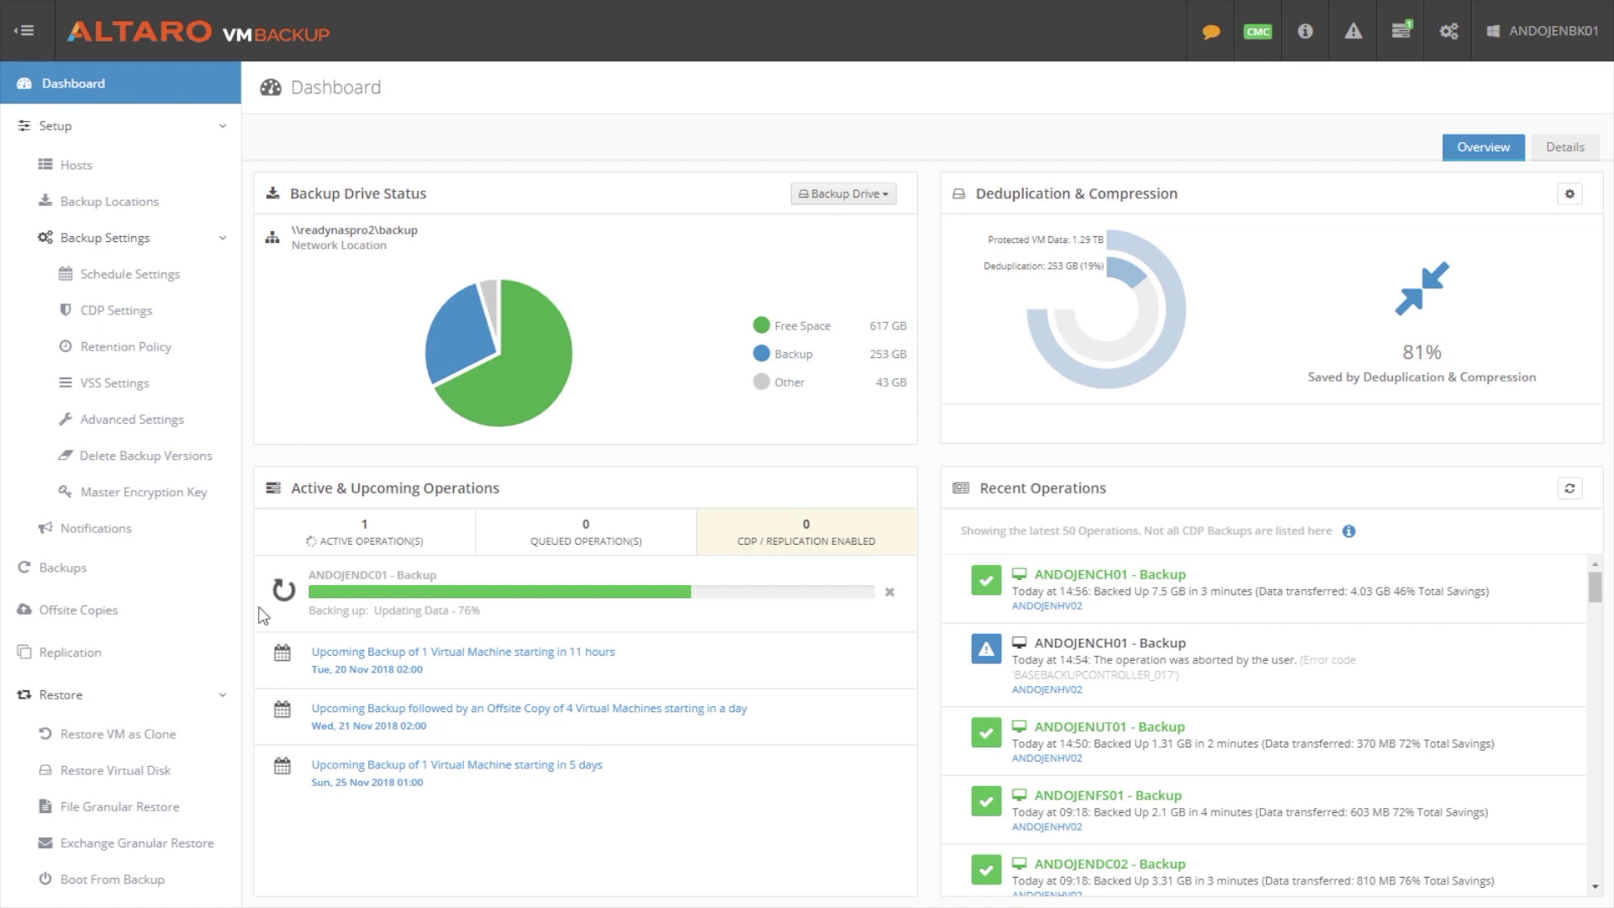
{"action": "left_click", "coordinate": [99, 664]}
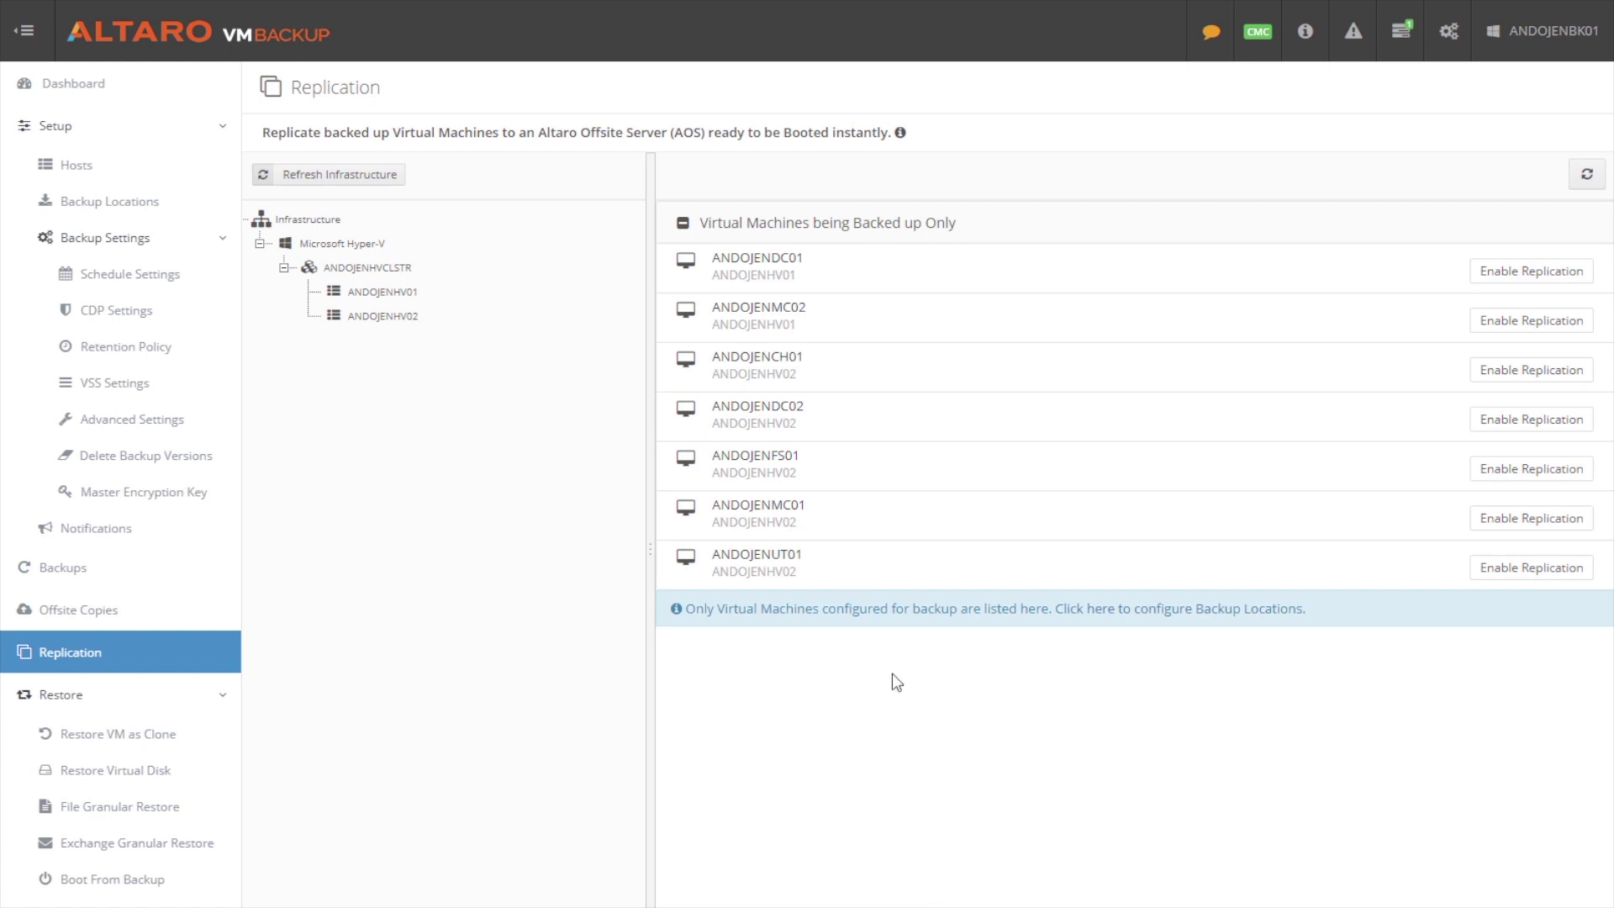
Step: Check Backup Locations, then enable replication of ANDOJENCH01 to ANDOLAPHV01.andonet.lcl:35116
{"action": "left_click", "coordinate": [95, 204]}
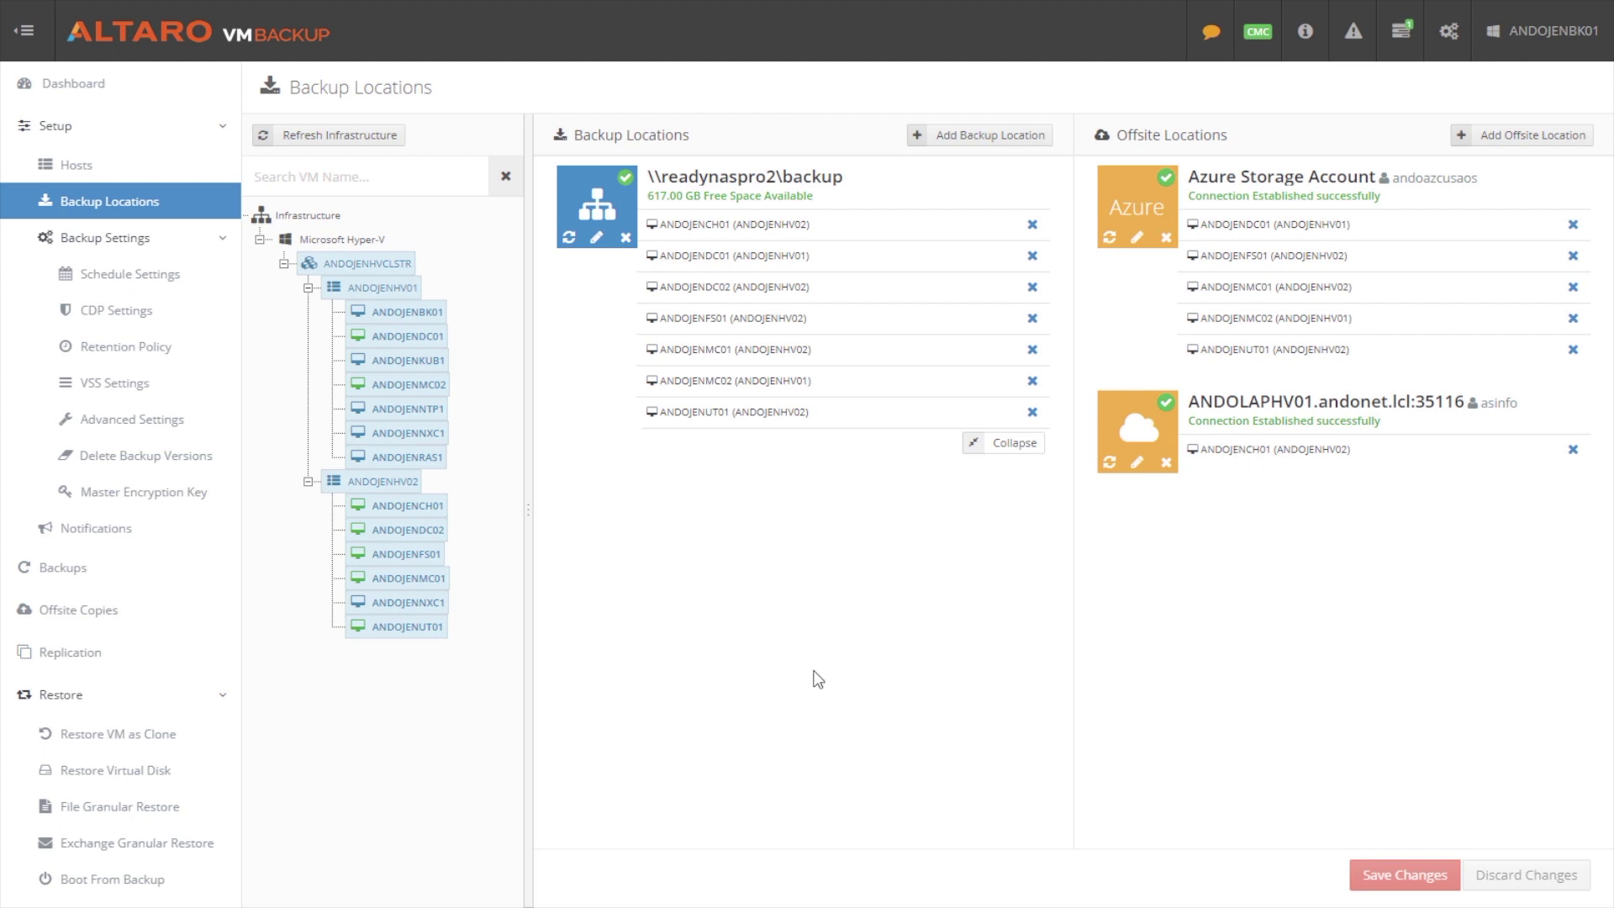
{"action": "left_click", "coordinate": [52, 657]}
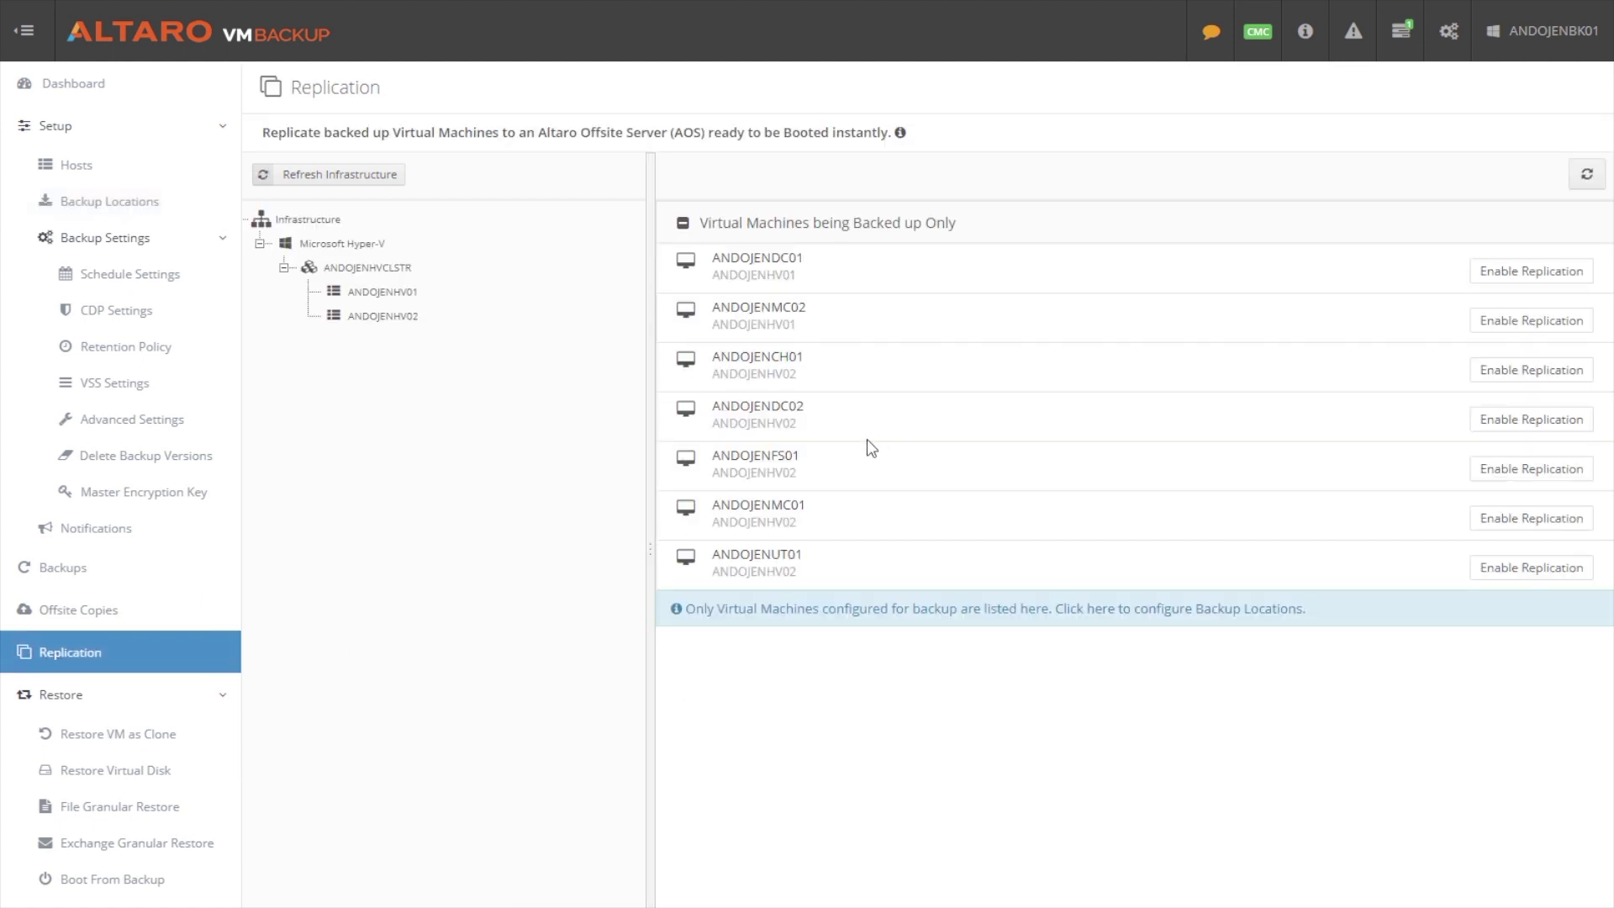
{"action": "left_click", "coordinate": [1504, 370]}
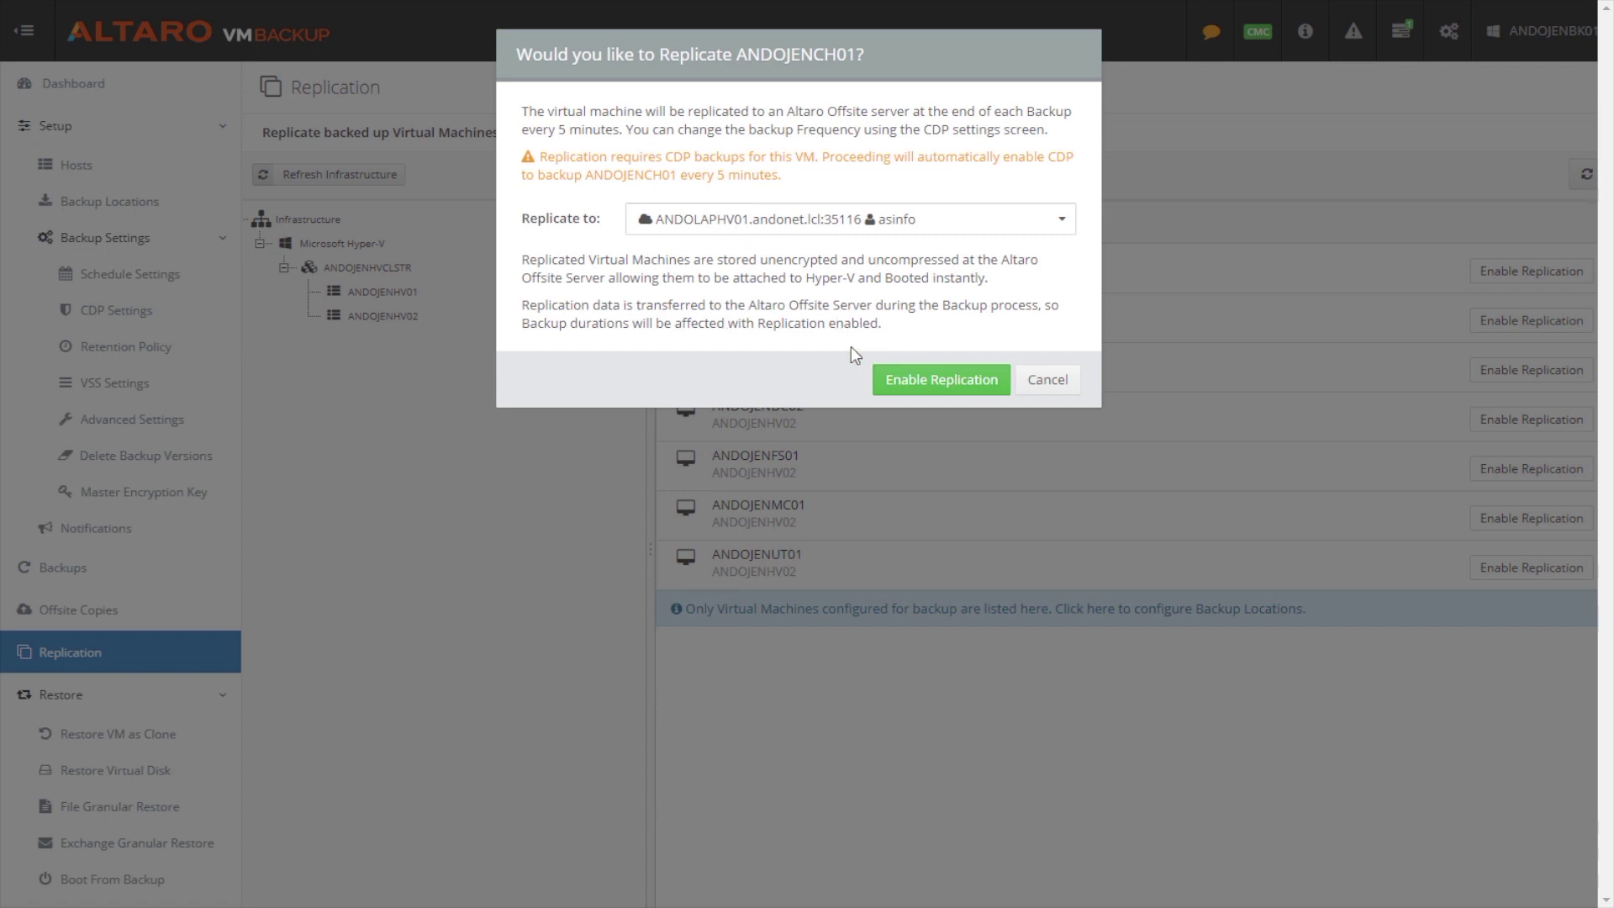
{"action": "left_click", "coordinate": [907, 380]}
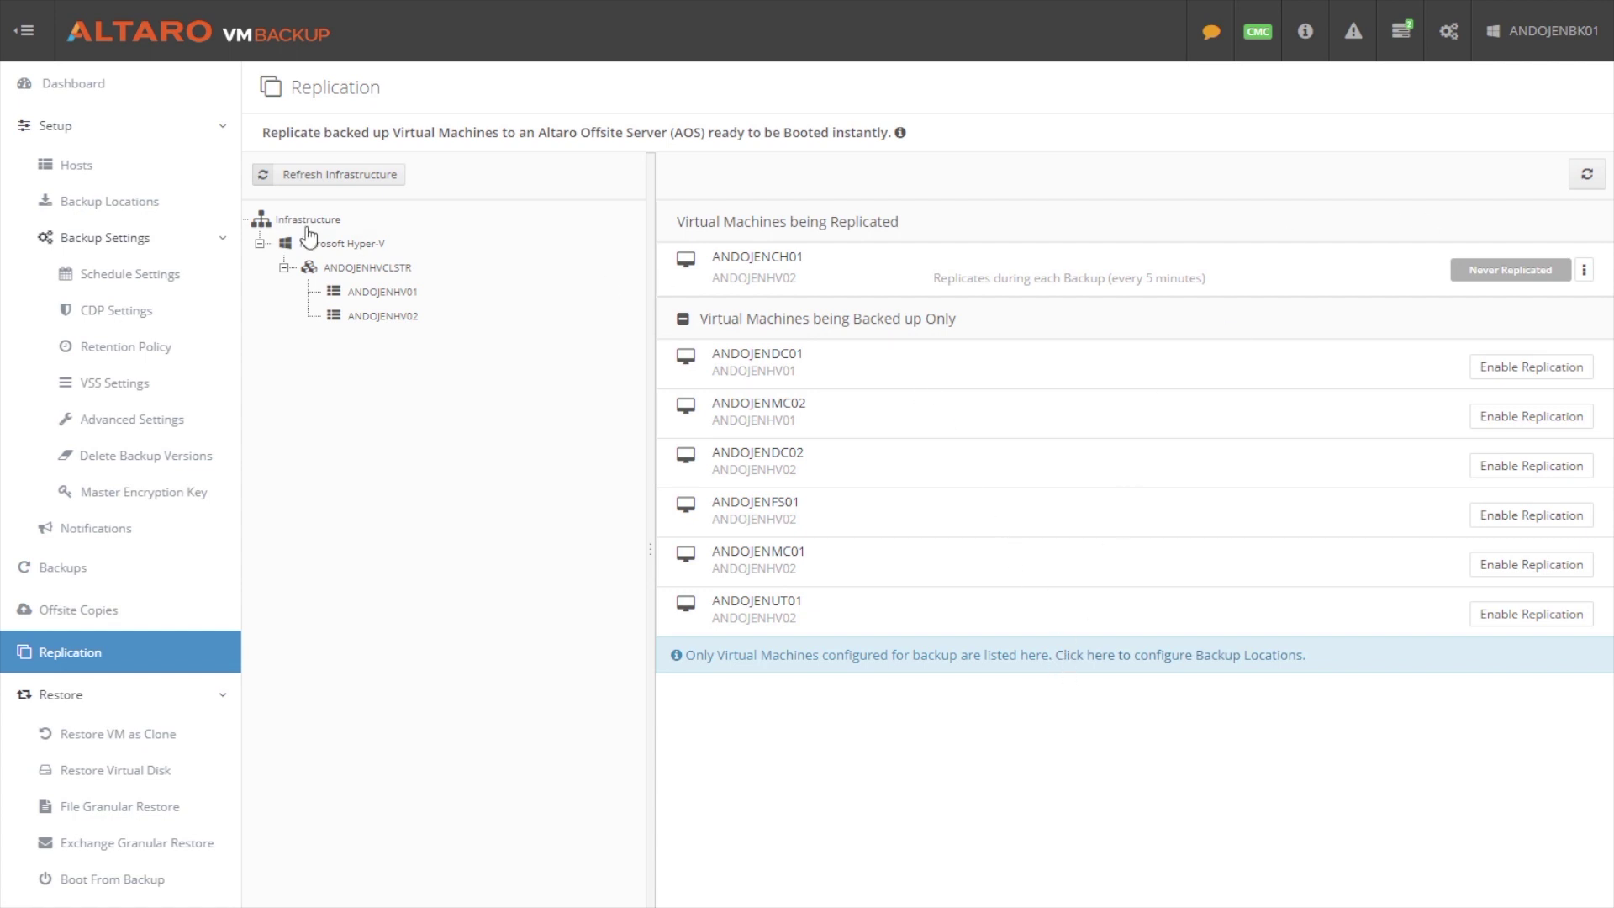
Step: Return to the Dashboard and open the CDP / Replication Active tile's VM list
{"action": "left_click", "coordinate": [99, 93]}
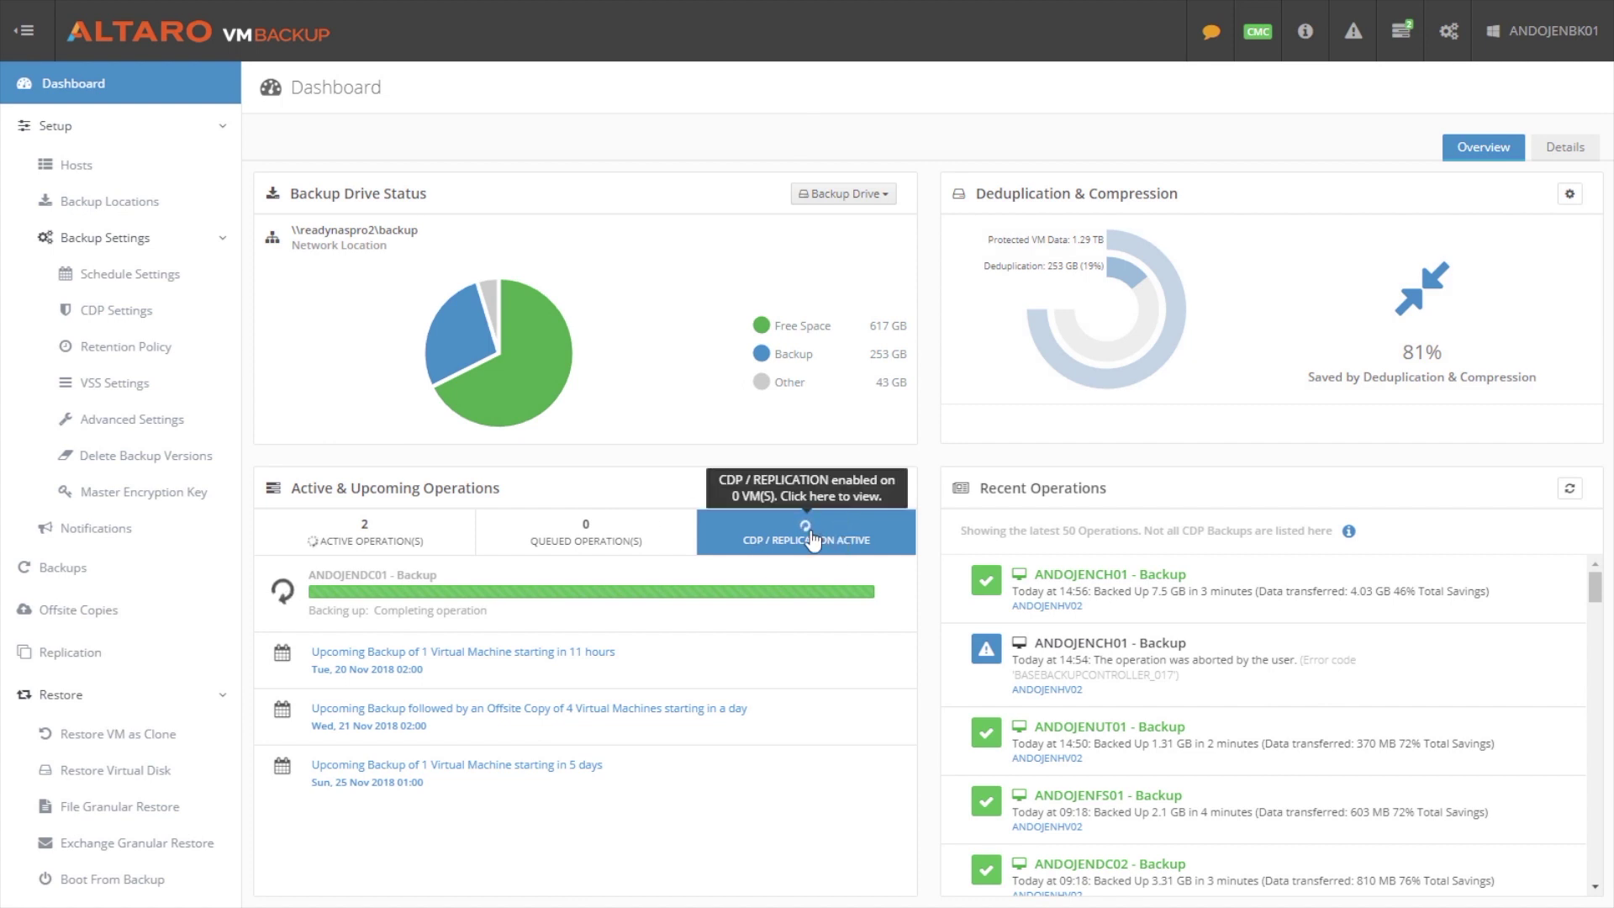
{"action": "left_click", "coordinate": [807, 540]}
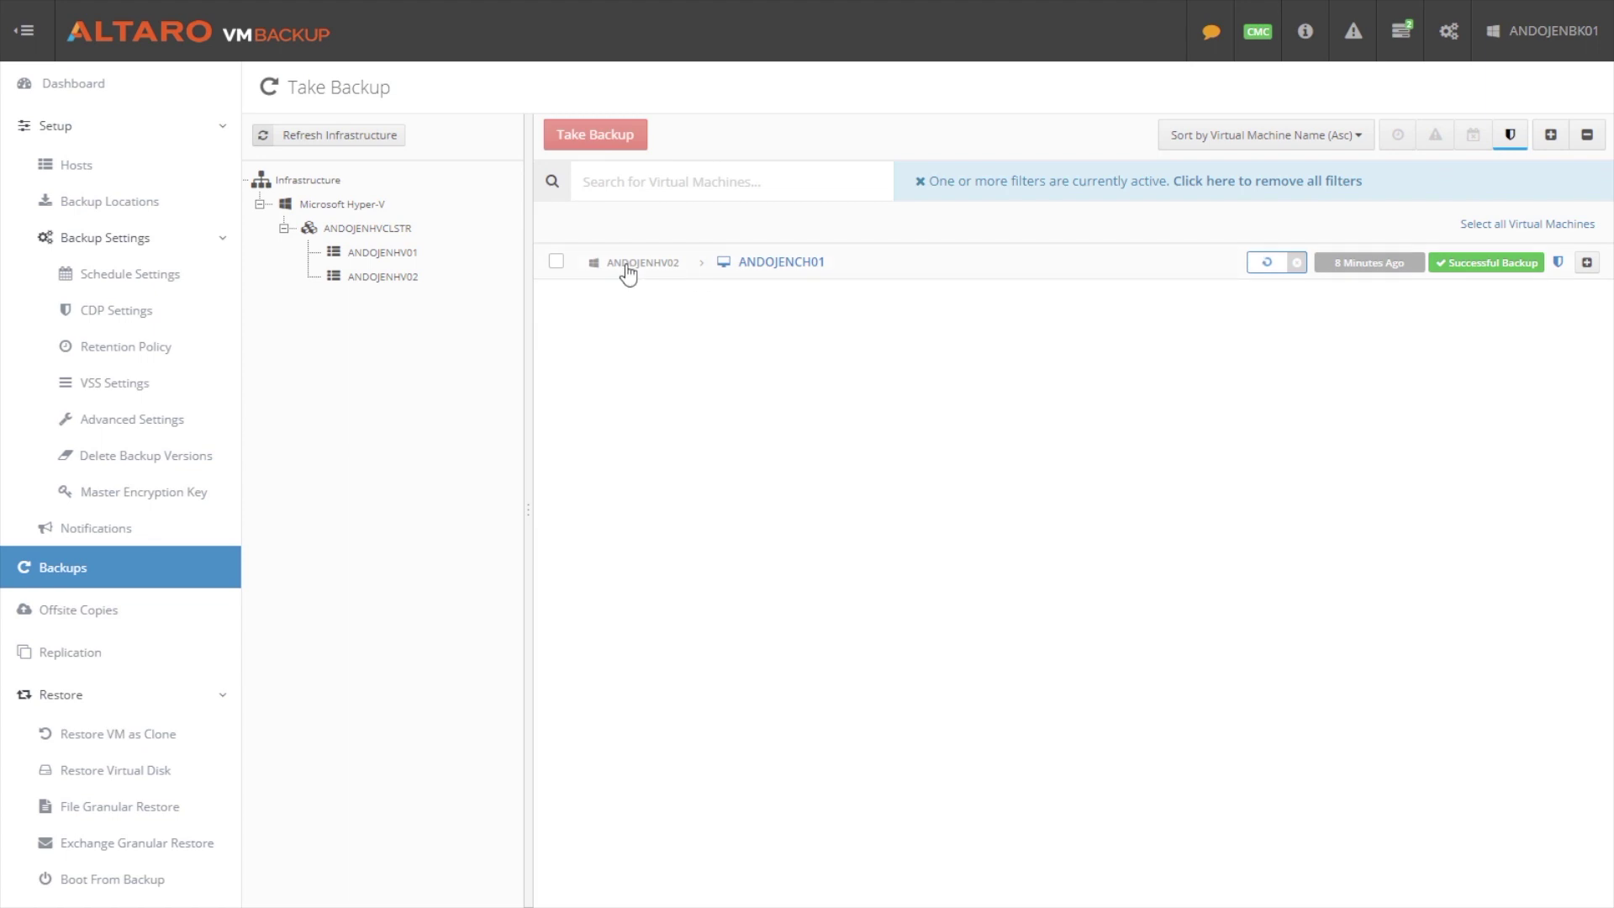
Step: Open the Restore VM as Clone wizard with readynaspro2, Azure and ANDOLAPHV01 as sources
{"action": "mouse_move", "coordinate": [1278, 272]}
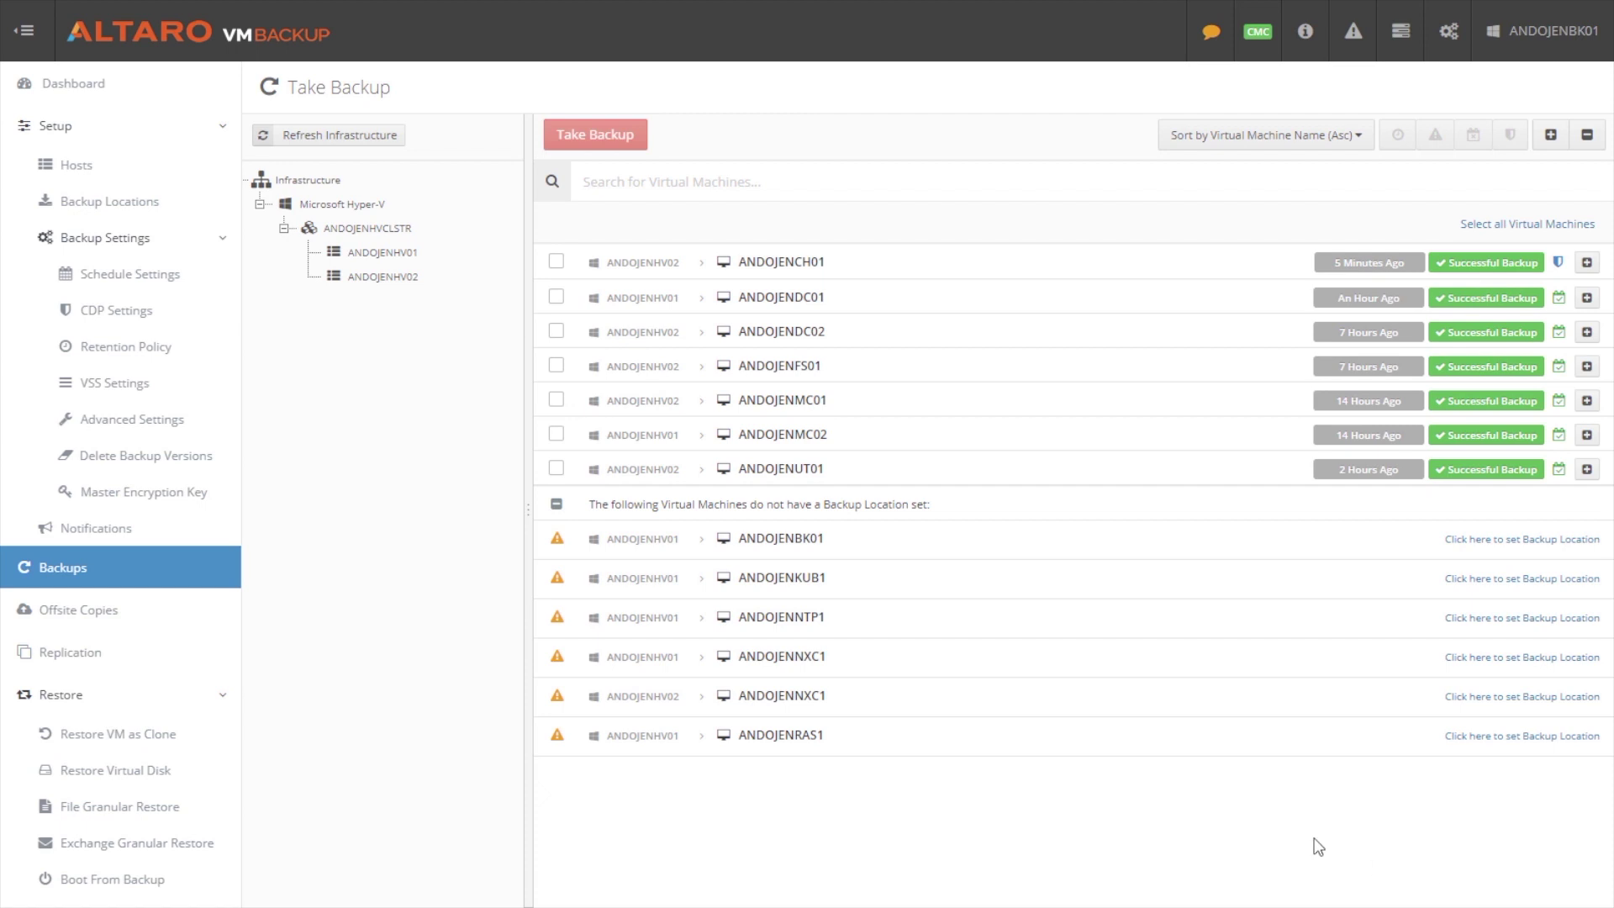
{"action": "left_click", "coordinate": [89, 737]}
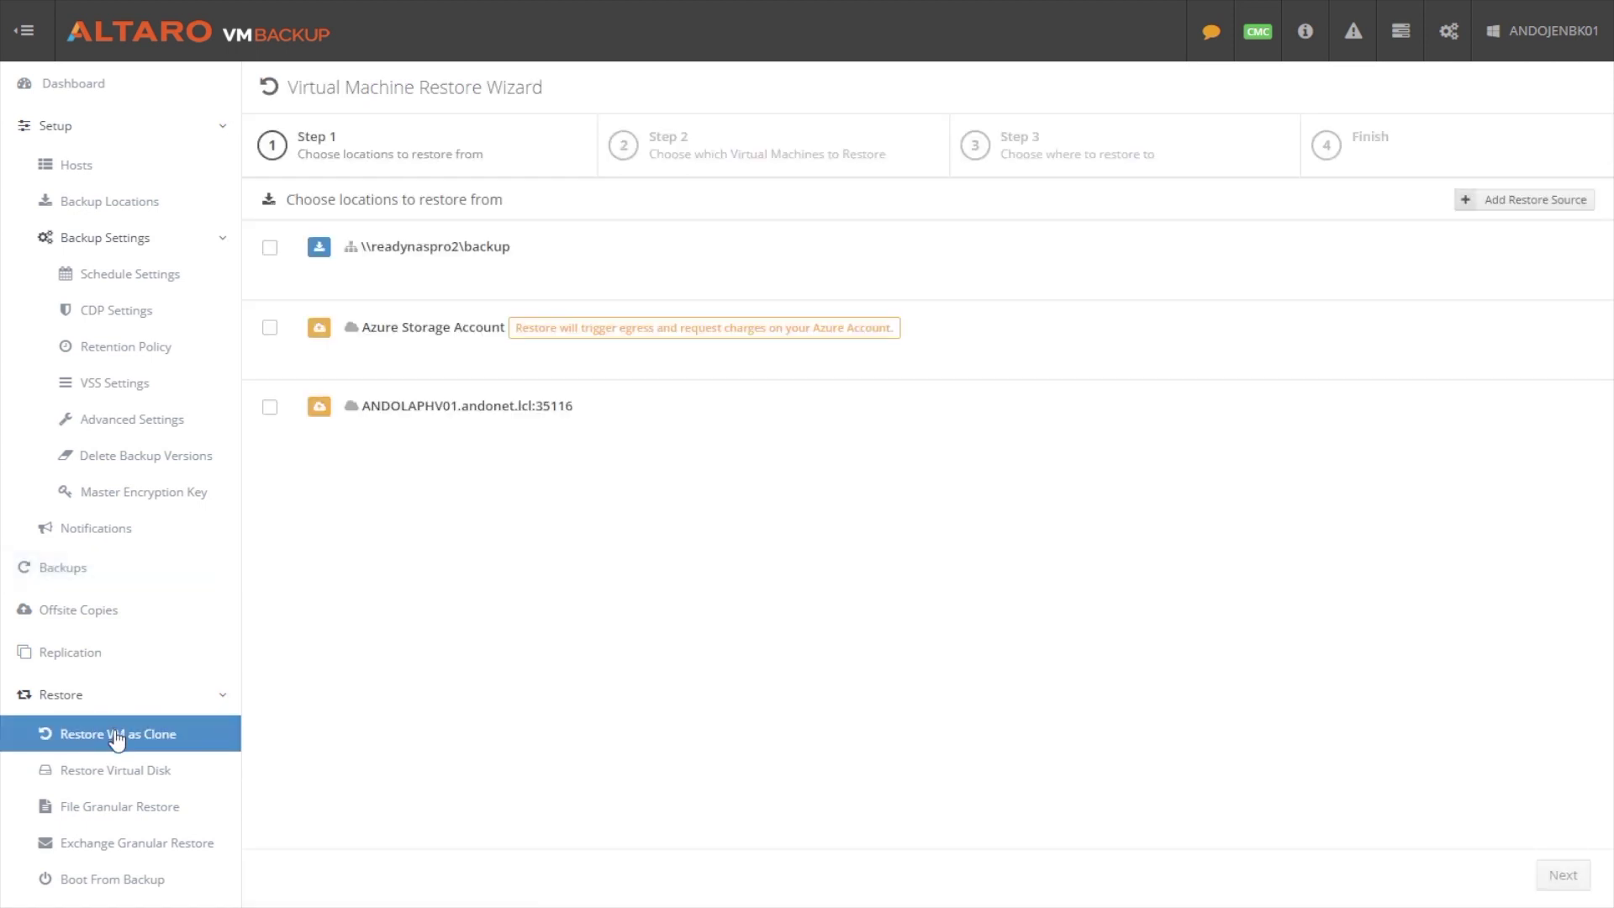
Step: Preview the file-level and Exchange restore wizards, visit Backup Locations, then start a file-level restore
{"action": "left_click", "coordinate": [134, 812]}
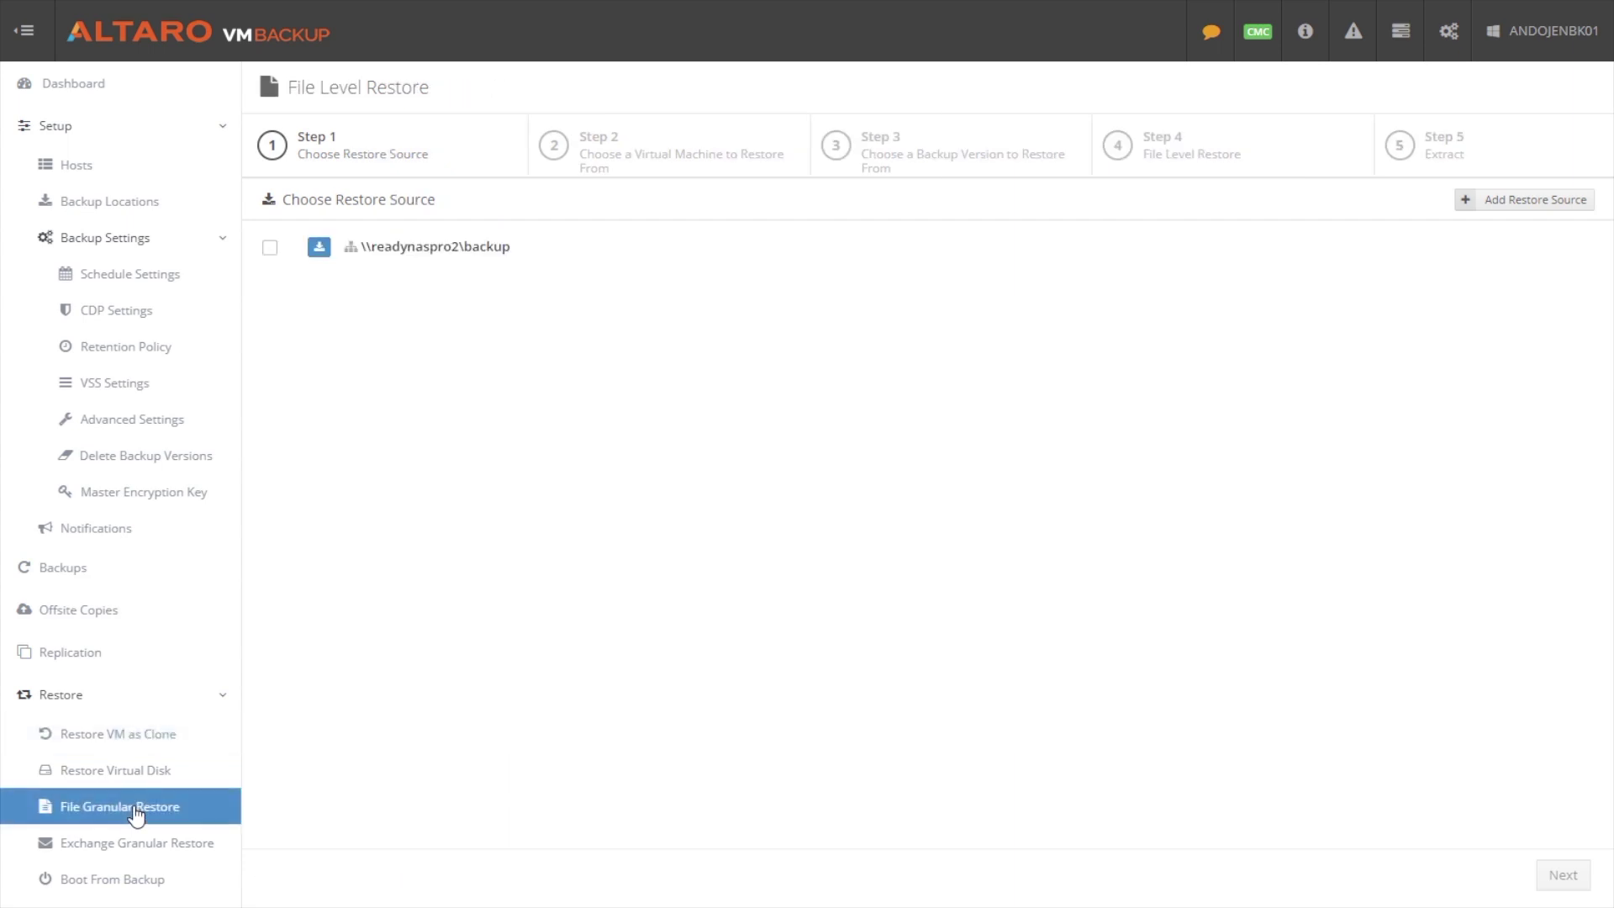
{"action": "left_click", "coordinate": [145, 854]}
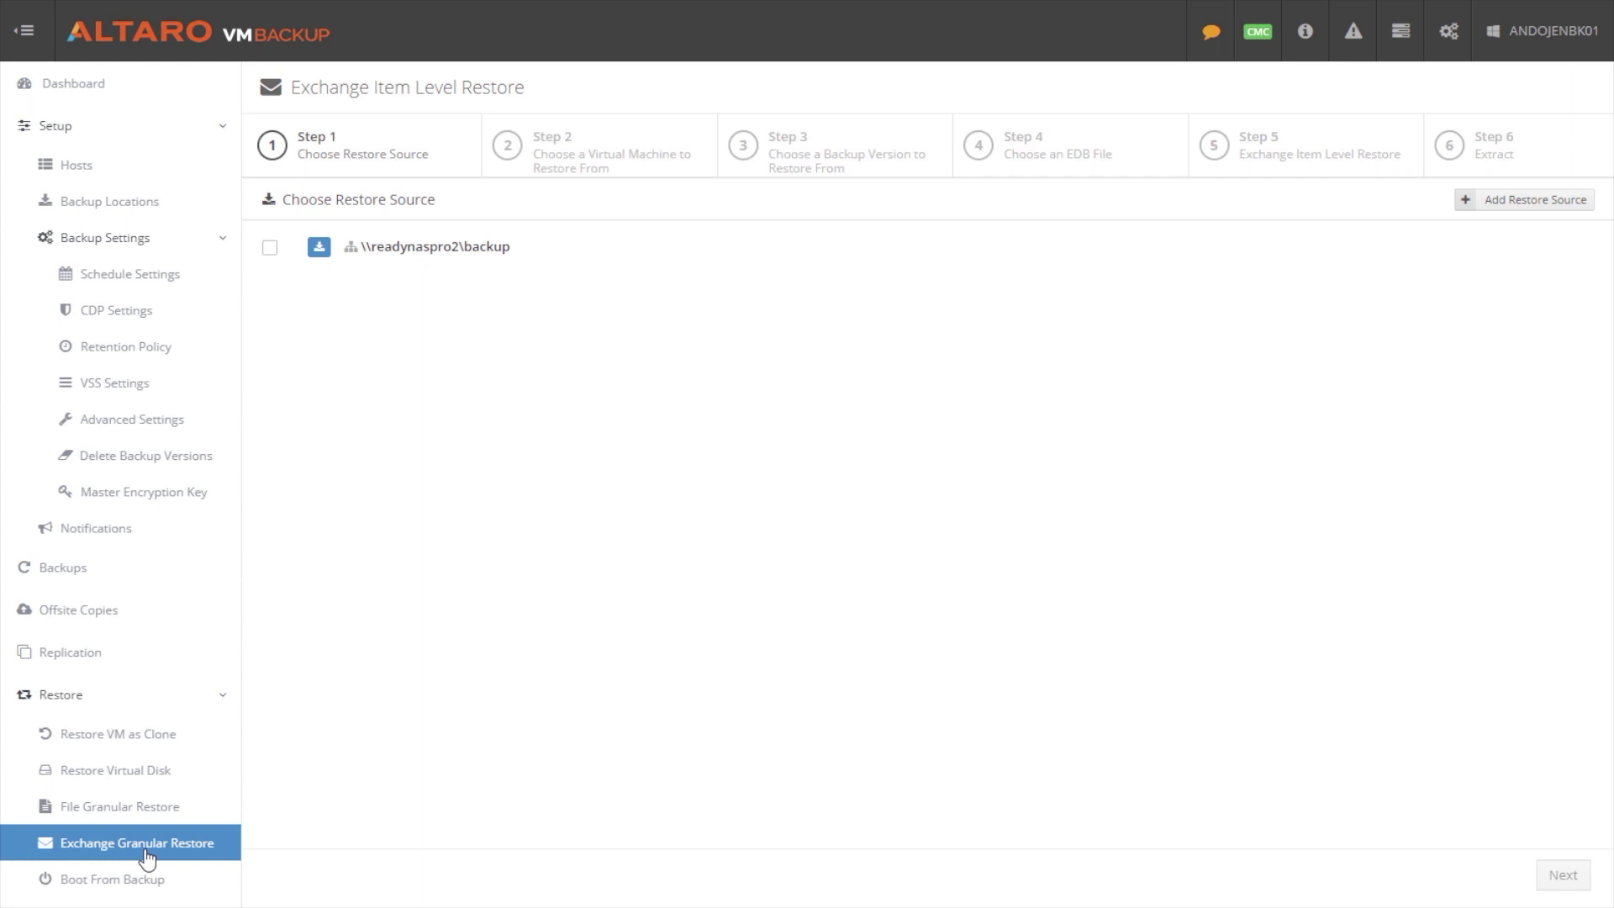
{"action": "left_click", "coordinate": [138, 206]}
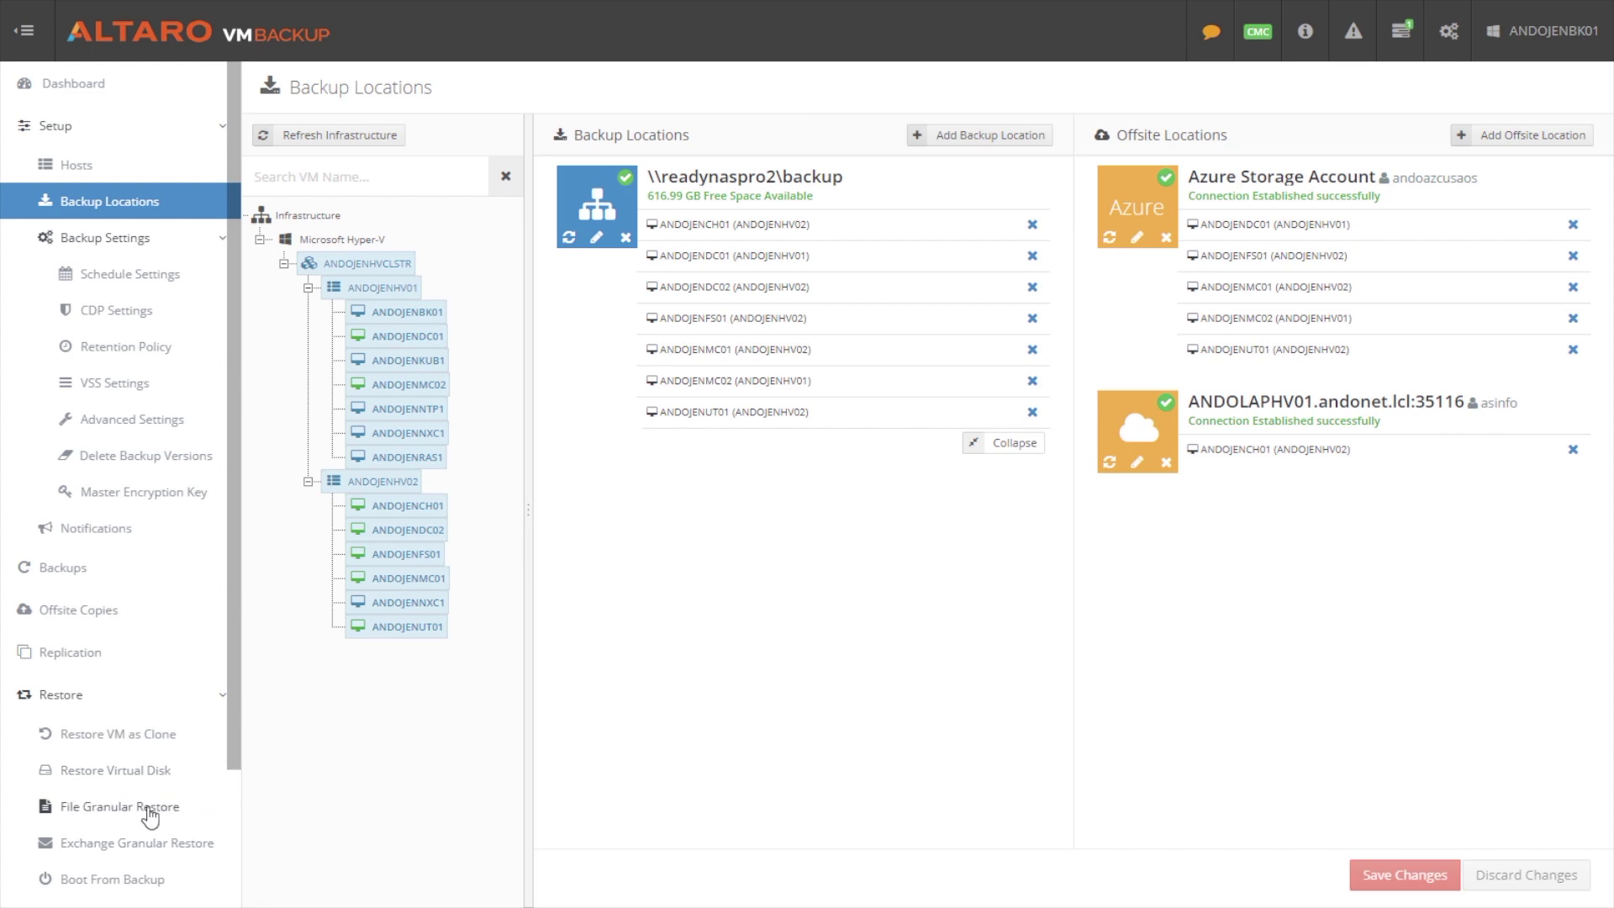
{"action": "left_click", "coordinate": [148, 807]}
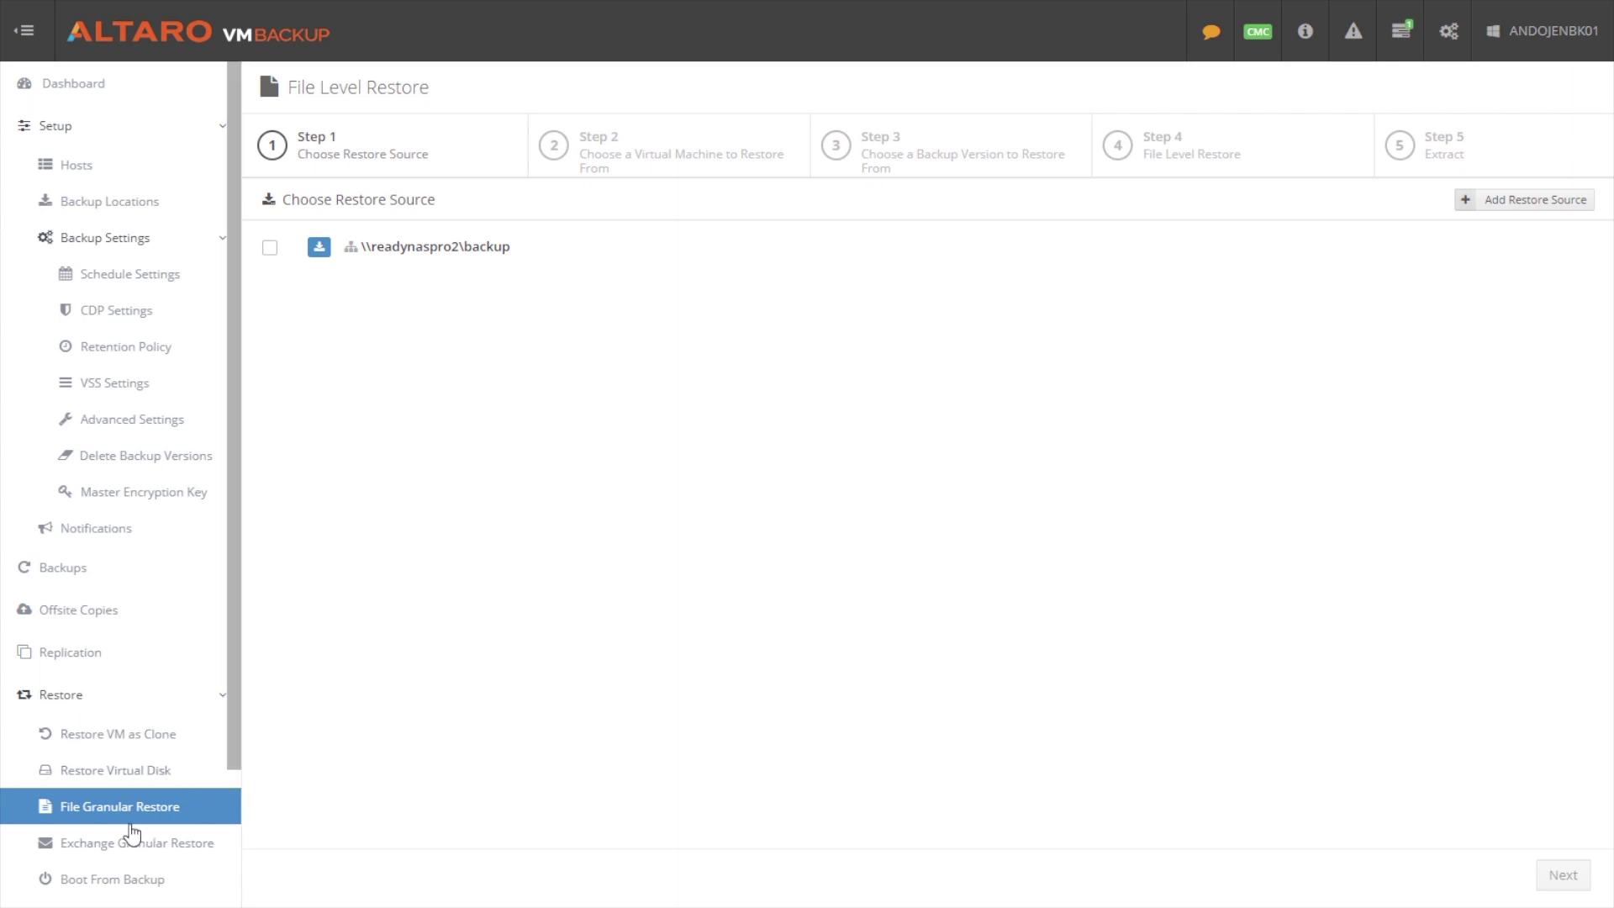
Step: Restore ANDOJENFS01 files from \\readynaspro2\backup using the Tue 13 Nov 2018 02:00 version
{"action": "left_click", "coordinate": [269, 248]}
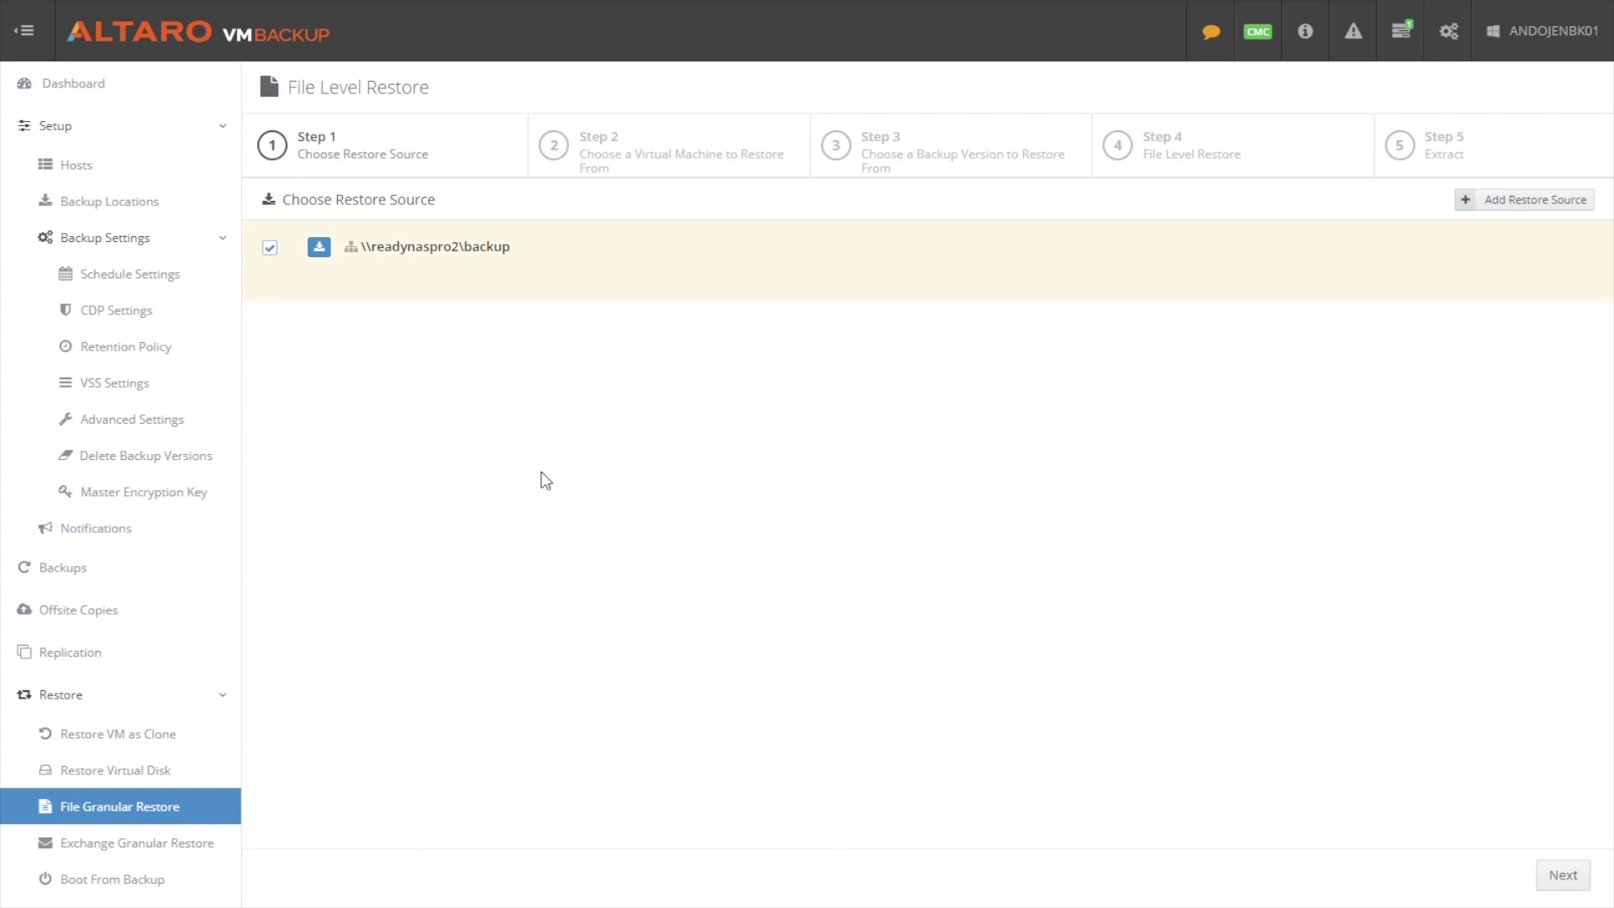
{"action": "left_click", "coordinate": [1564, 876]}
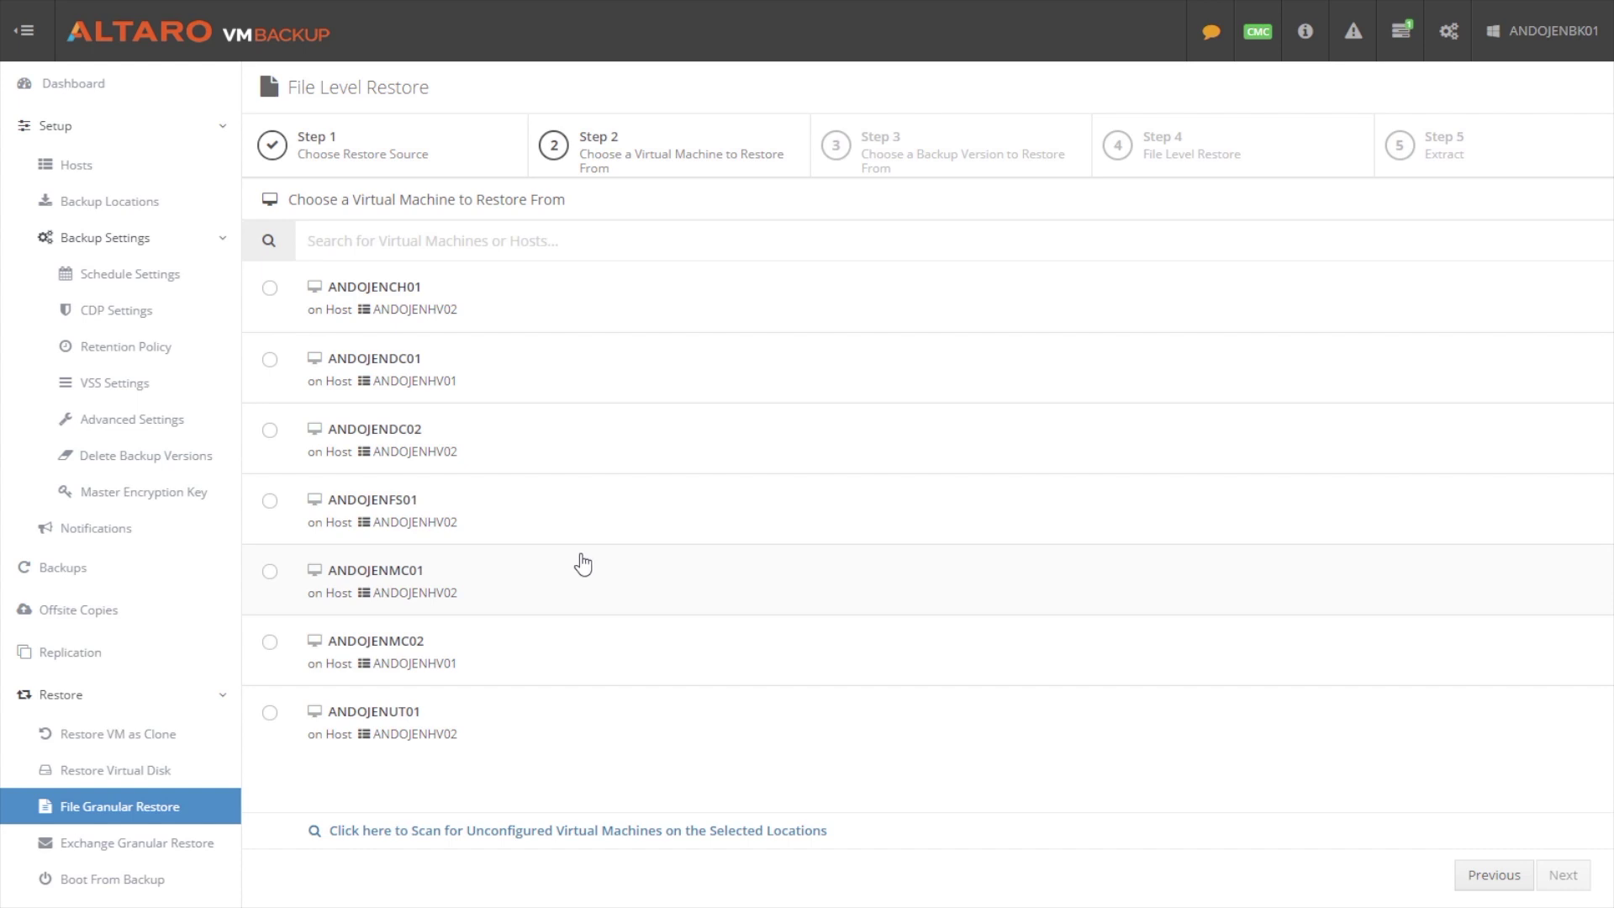
{"action": "left_click", "coordinate": [269, 502]}
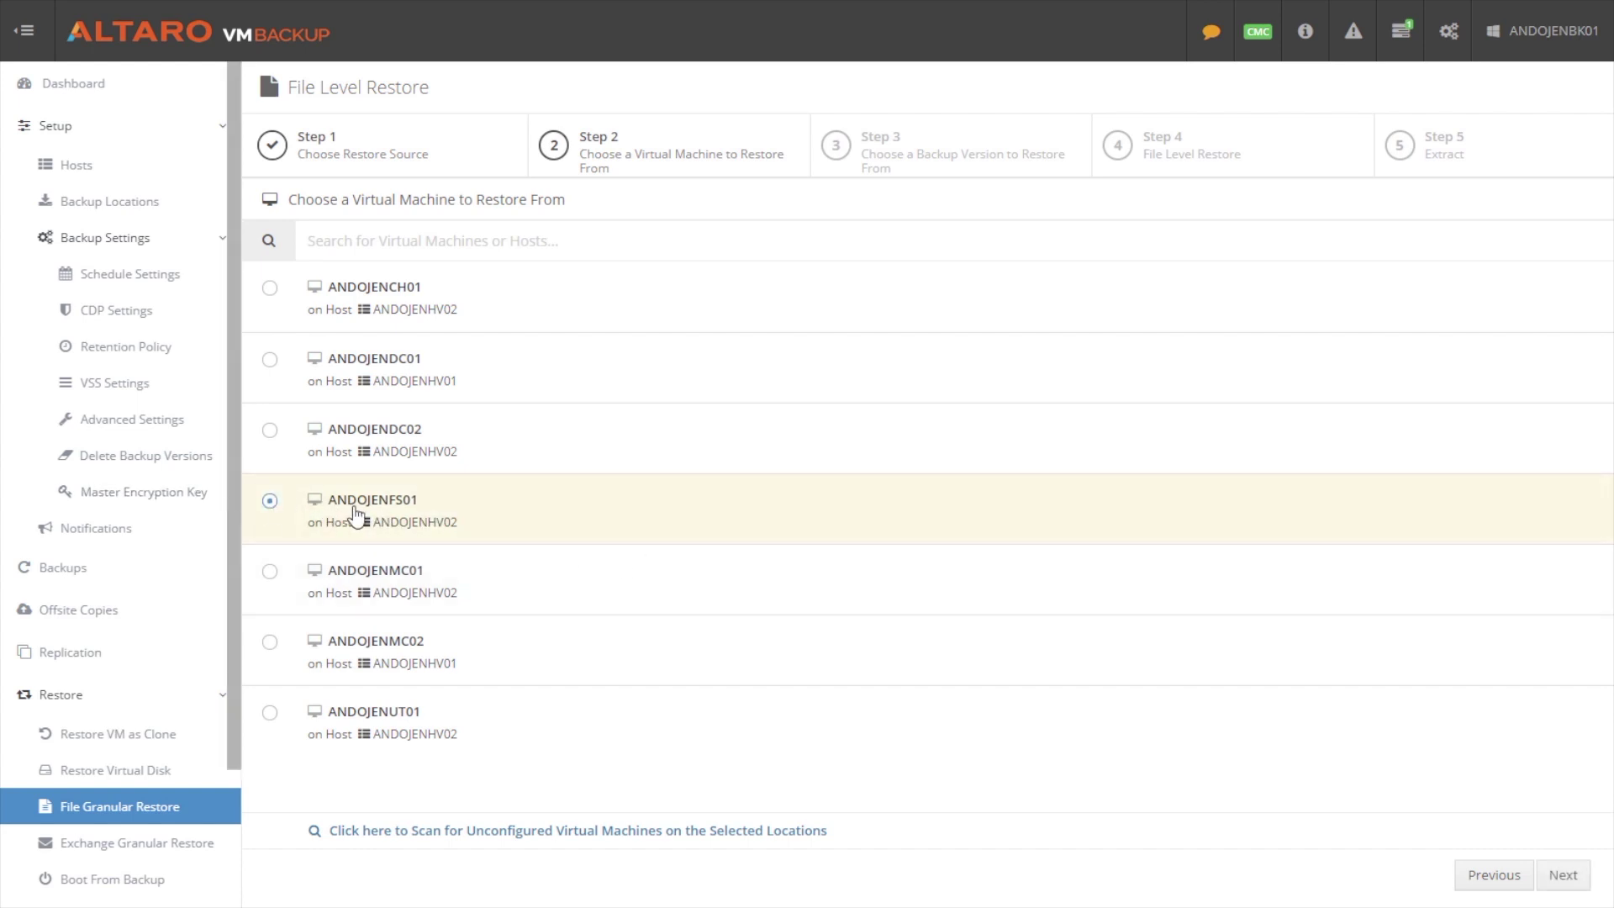
{"action": "left_click", "coordinate": [1563, 875]}
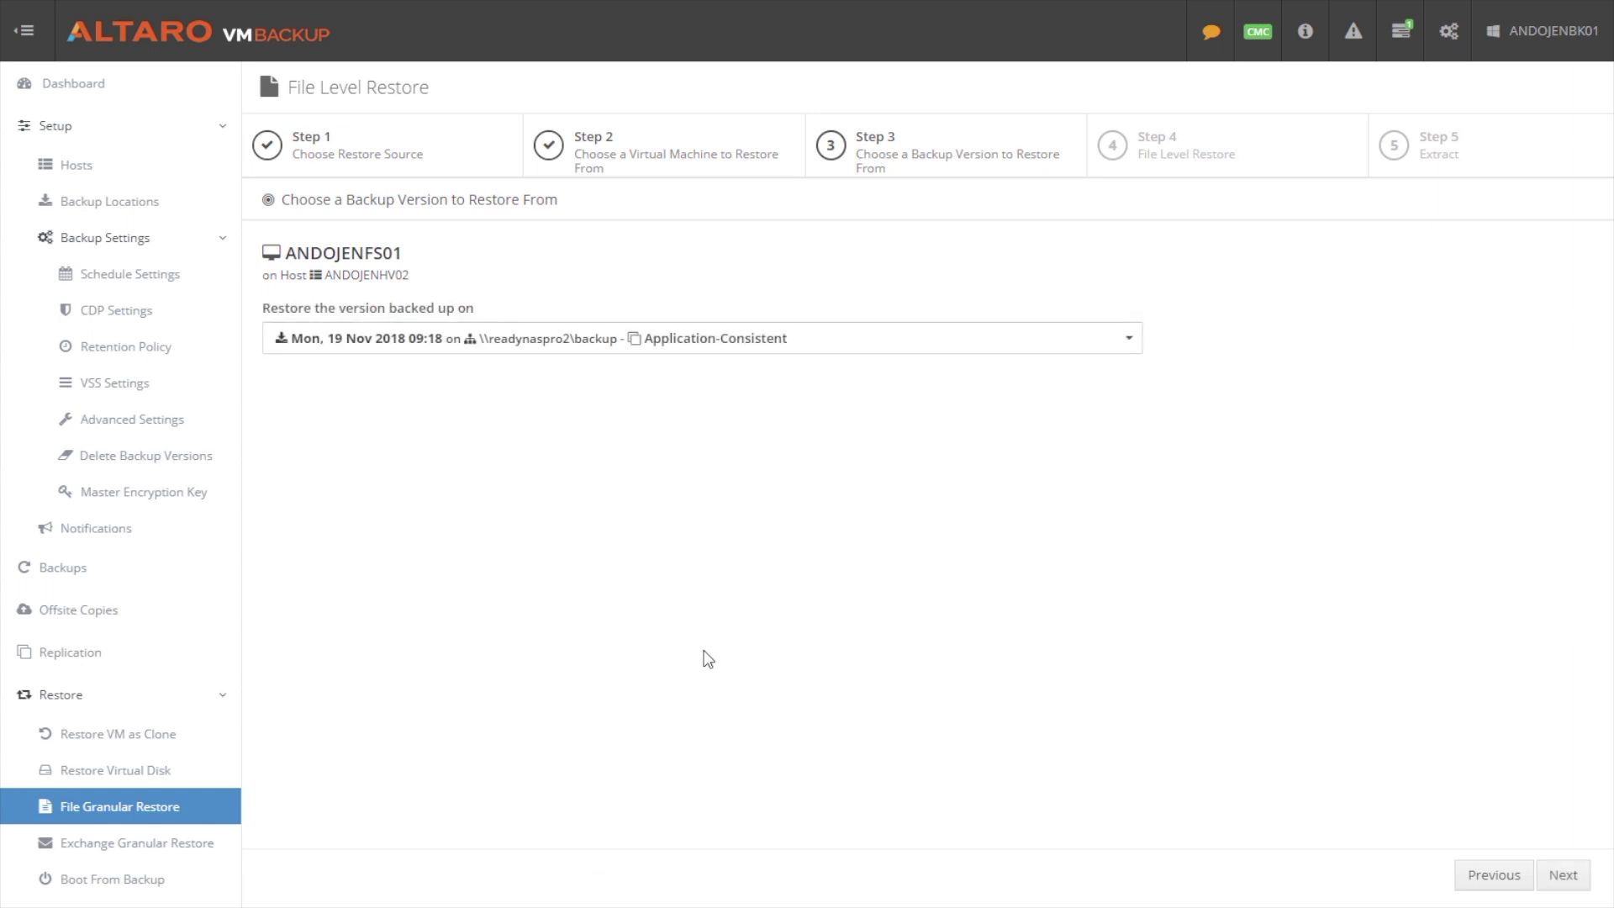
{"action": "left_click", "coordinate": [876, 338]}
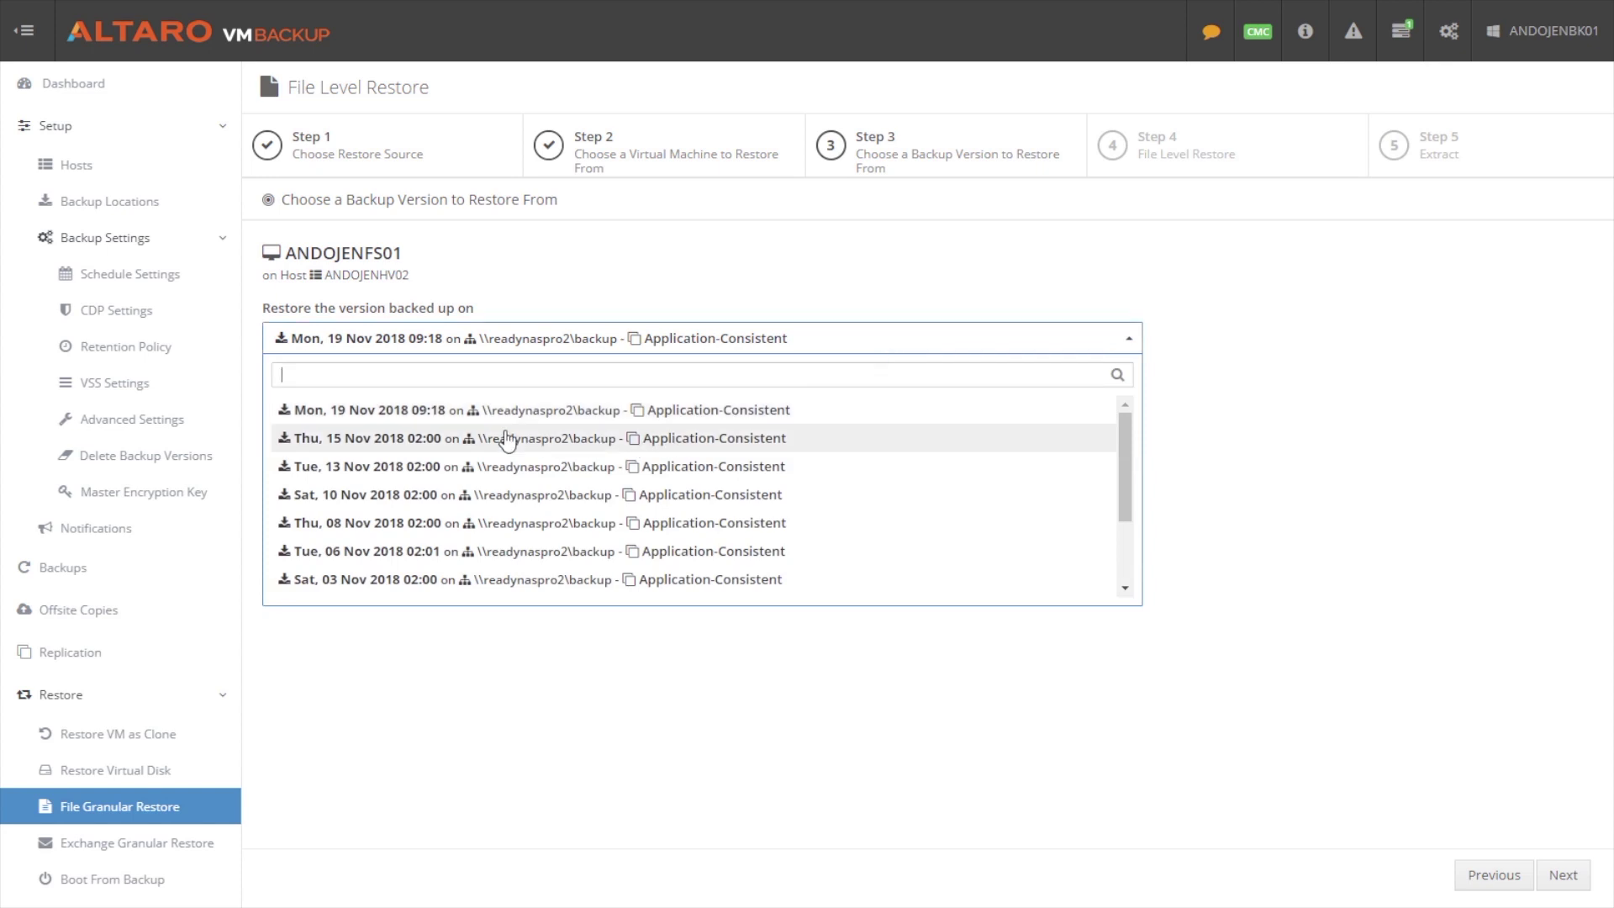
{"action": "left_click", "coordinate": [365, 468]}
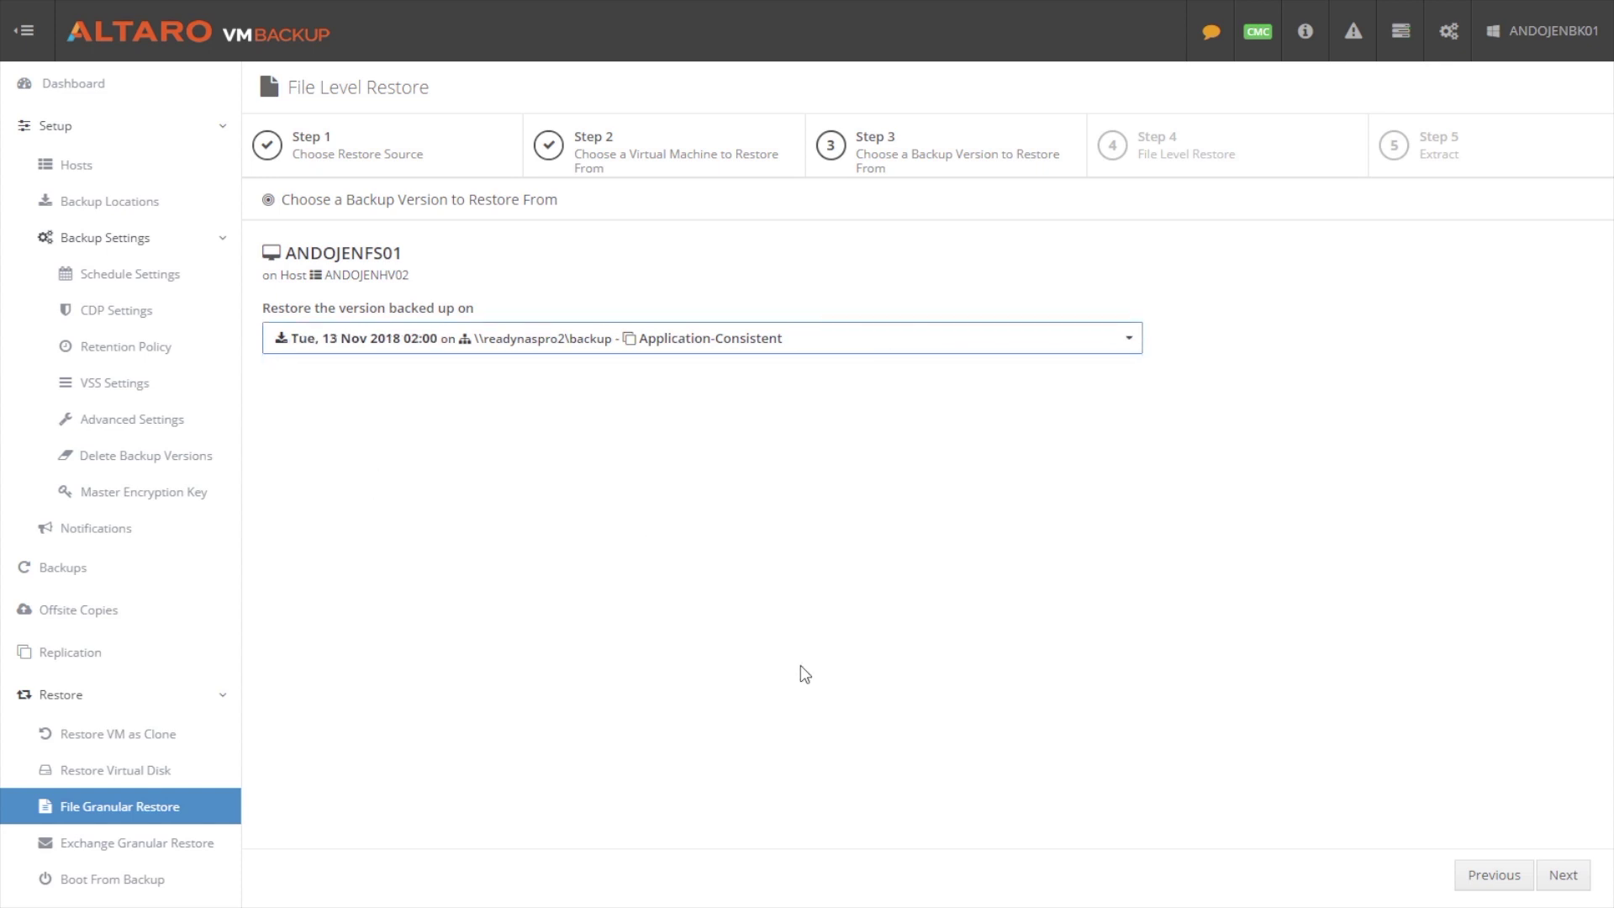
{"action": "left_click", "coordinate": [1555, 872]}
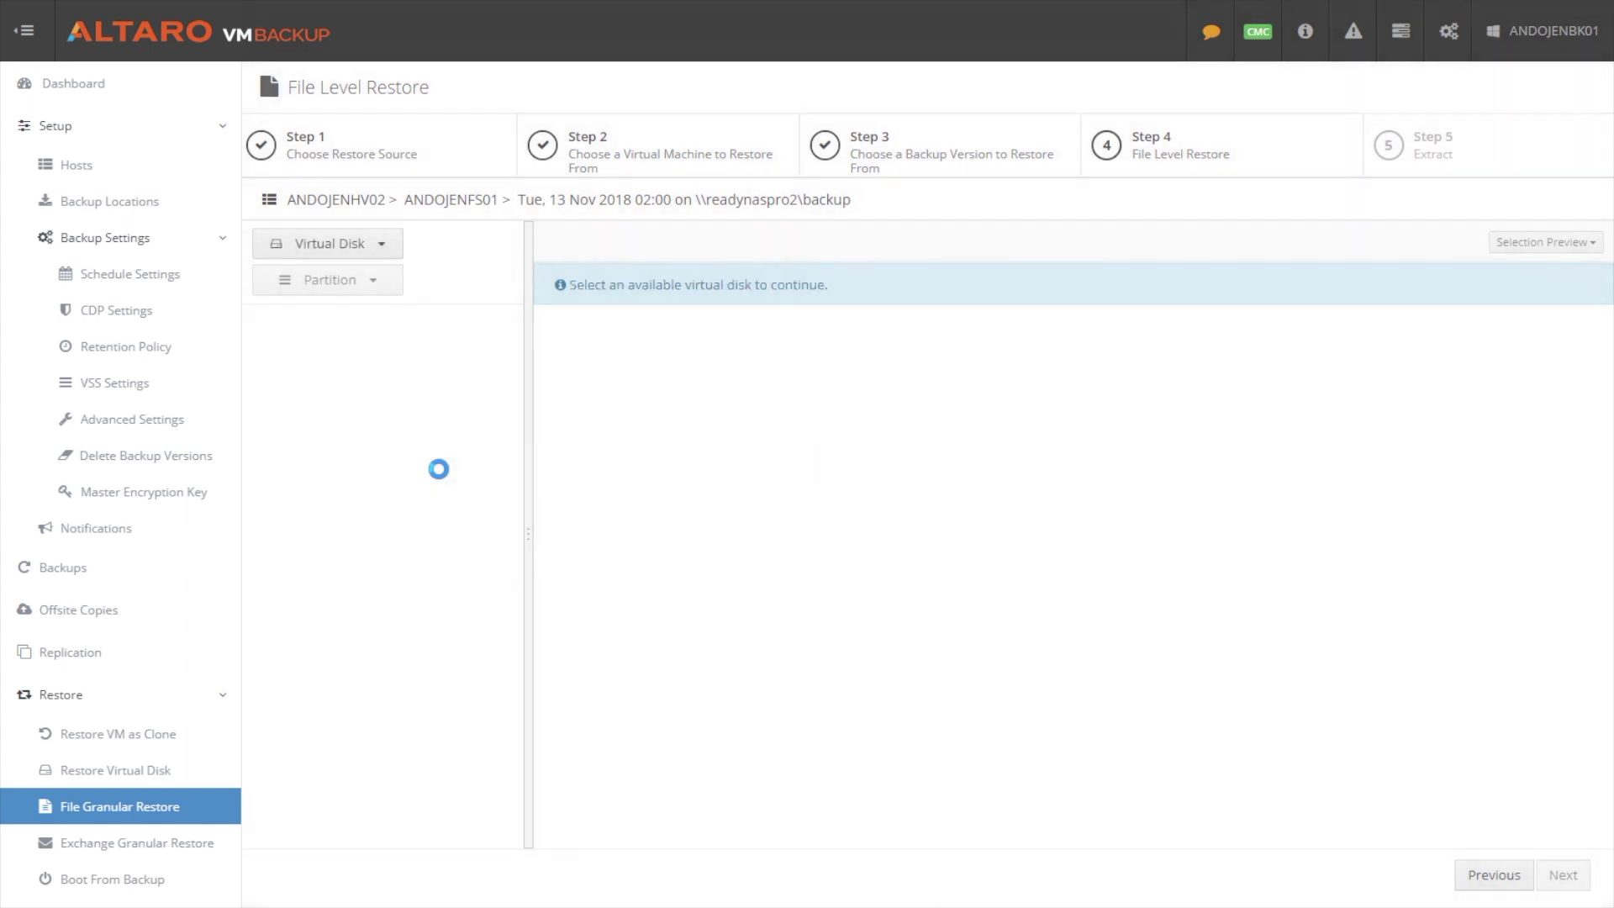
Step: Open Partition 2 of the ANDOJENFS01-DATA virtual disk for file browsing
{"action": "left_click", "coordinate": [388, 246]}
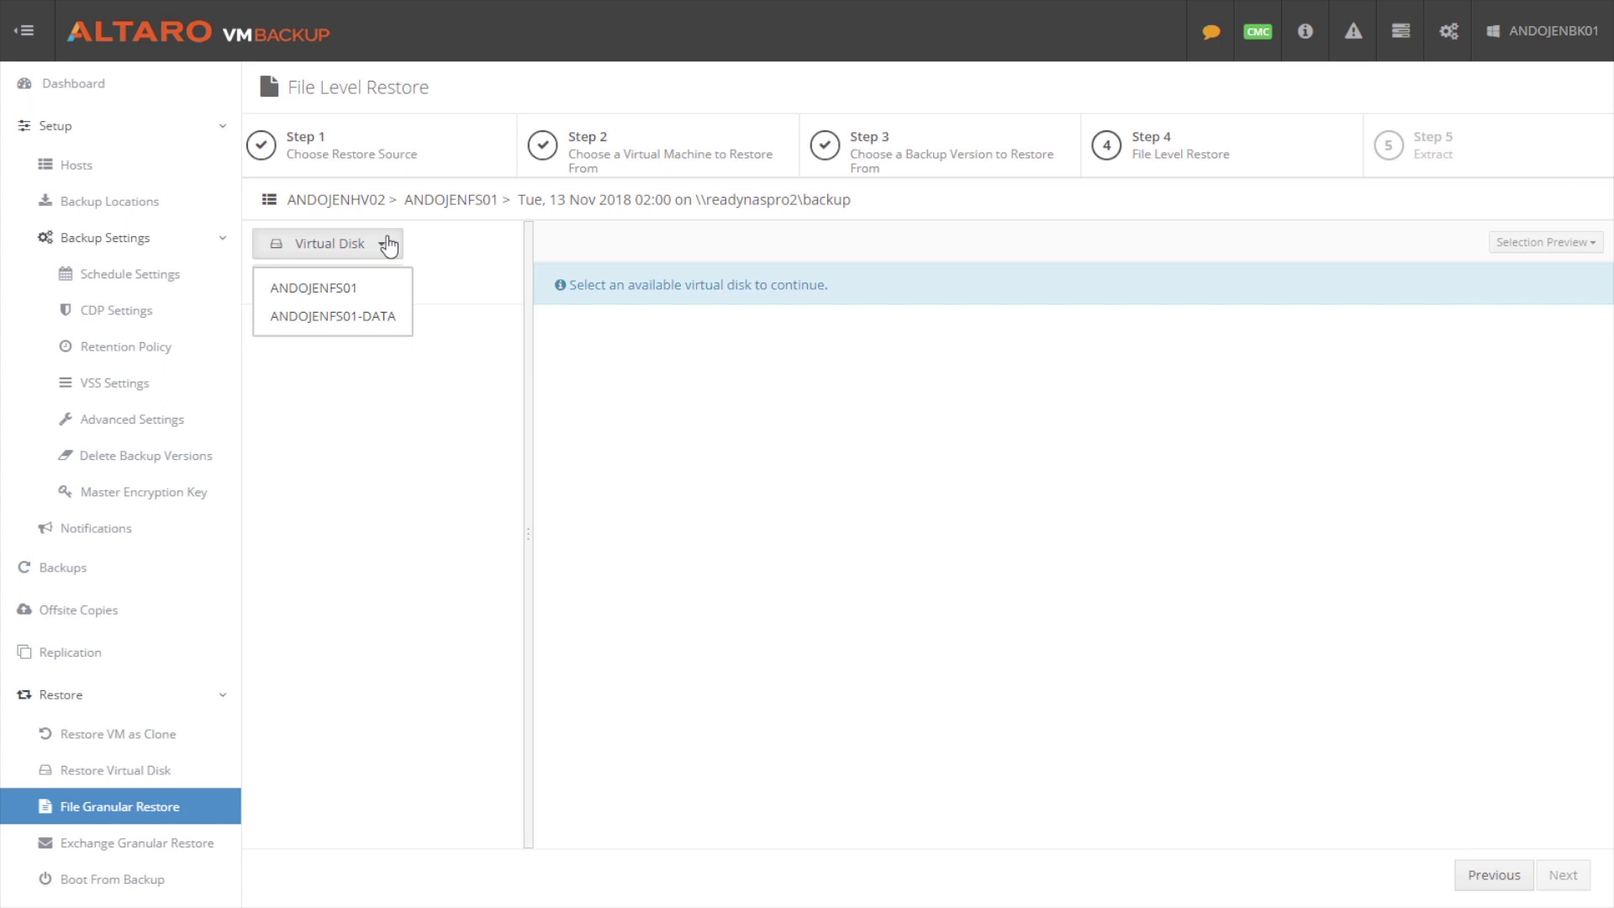
{"action": "left_click", "coordinate": [320, 317]}
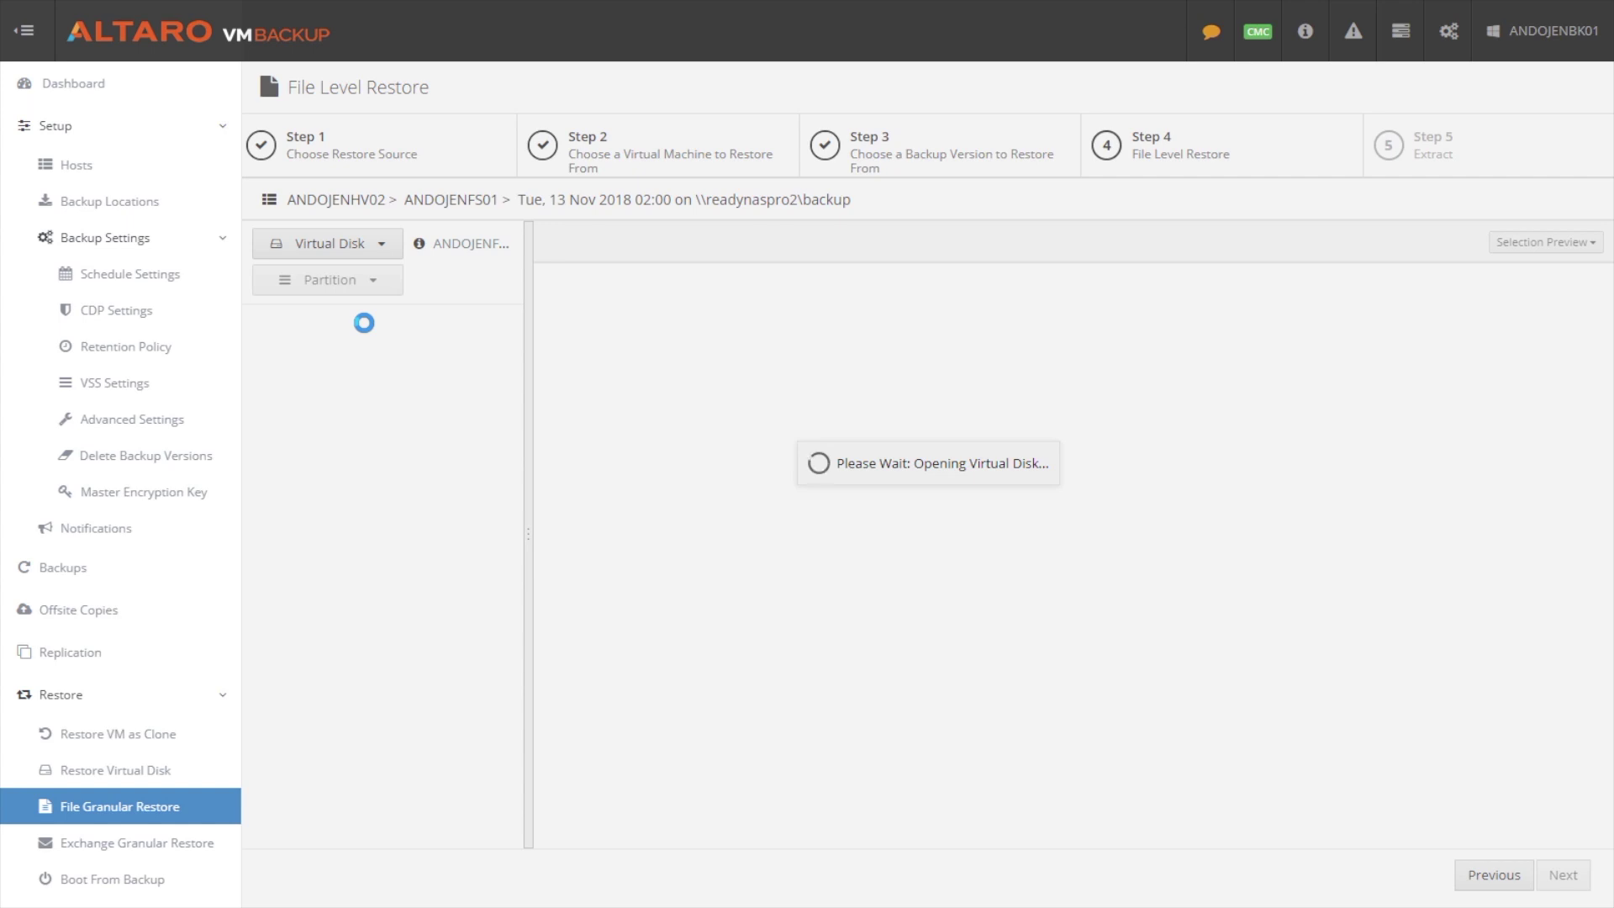
{"action": "left_click", "coordinate": [373, 280]}
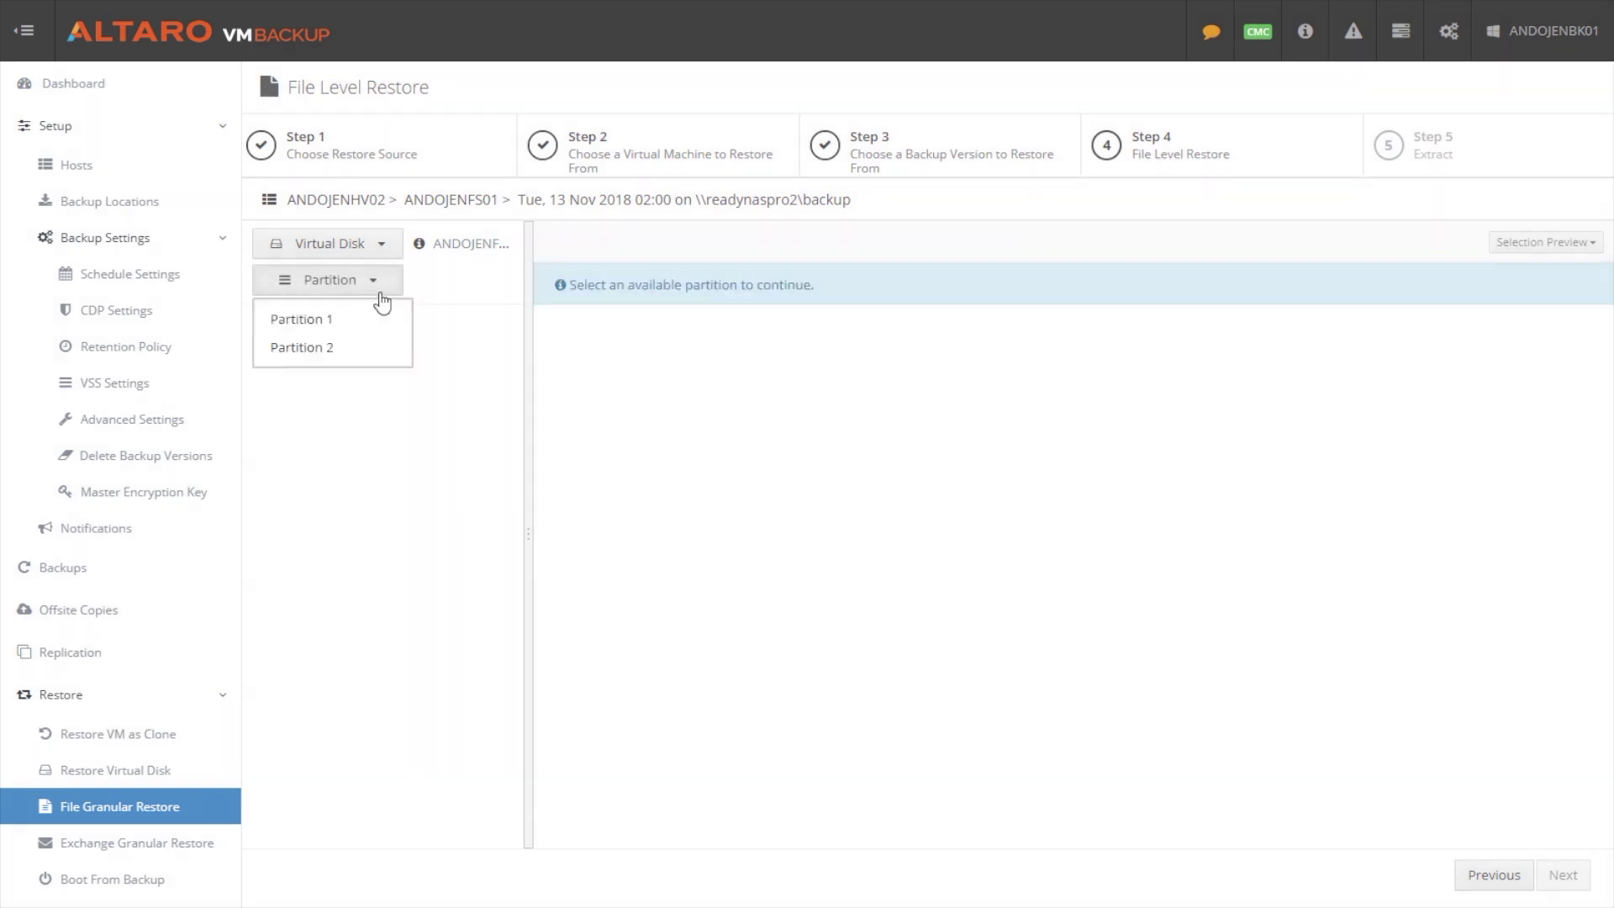
{"action": "left_click", "coordinate": [331, 347]}
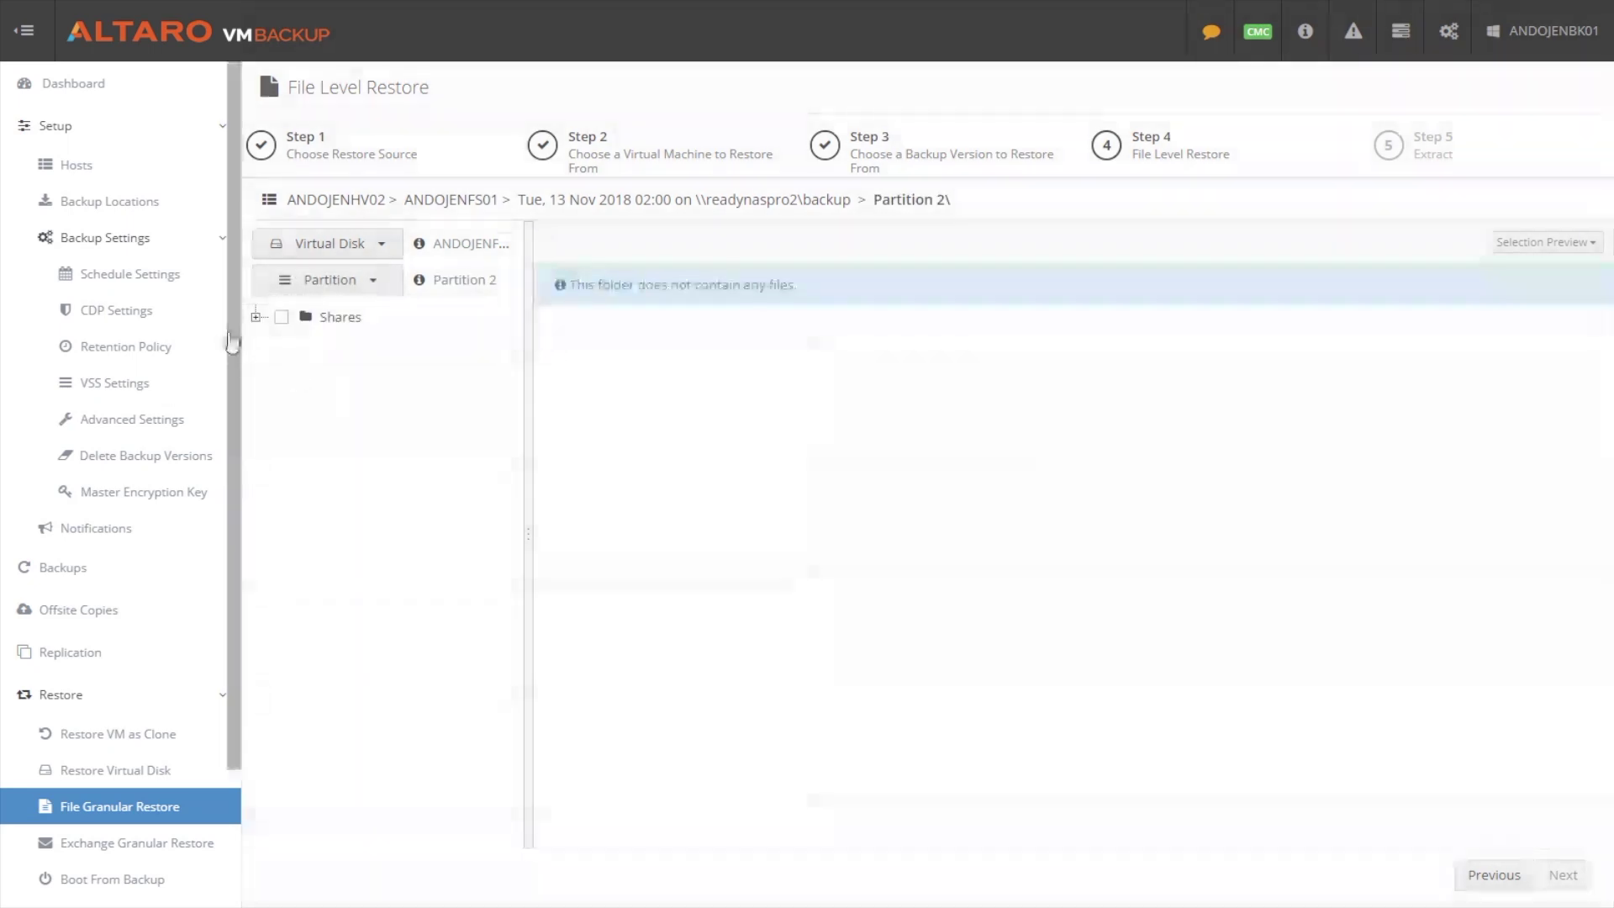
Step: Browse Shares > Storage > Backup > OpenSUSE_Install > Desktop and mark July 15th Notes for restore
{"action": "left_click", "coordinate": [255, 316]}
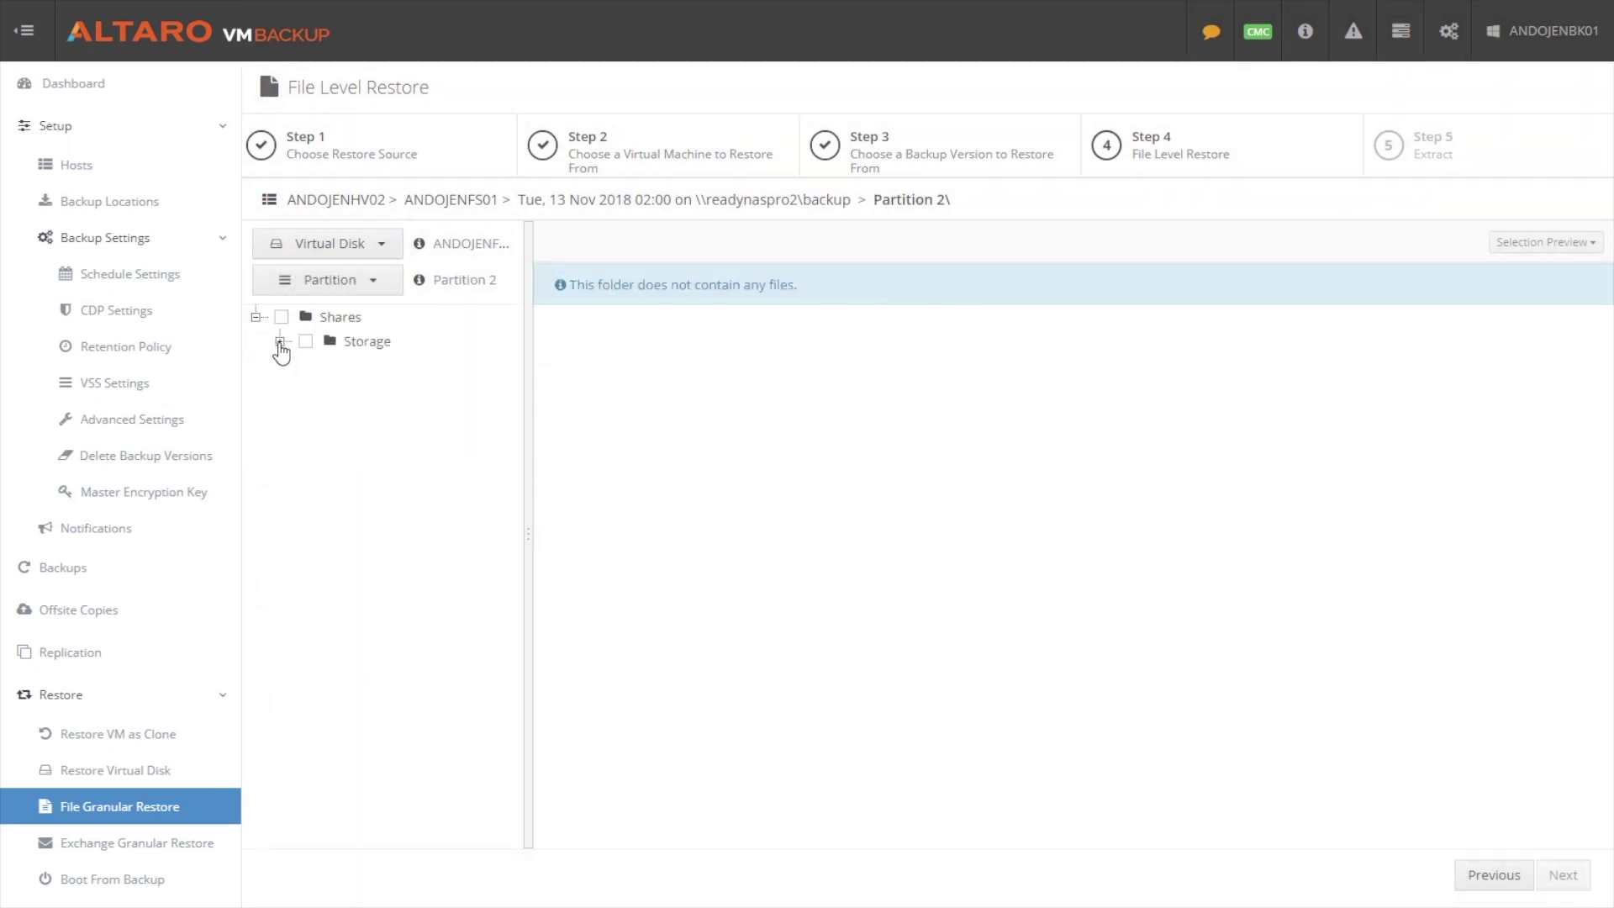
{"action": "left_click", "coordinate": [280, 341]}
{"action": "left_click", "coordinate": [304, 365]}
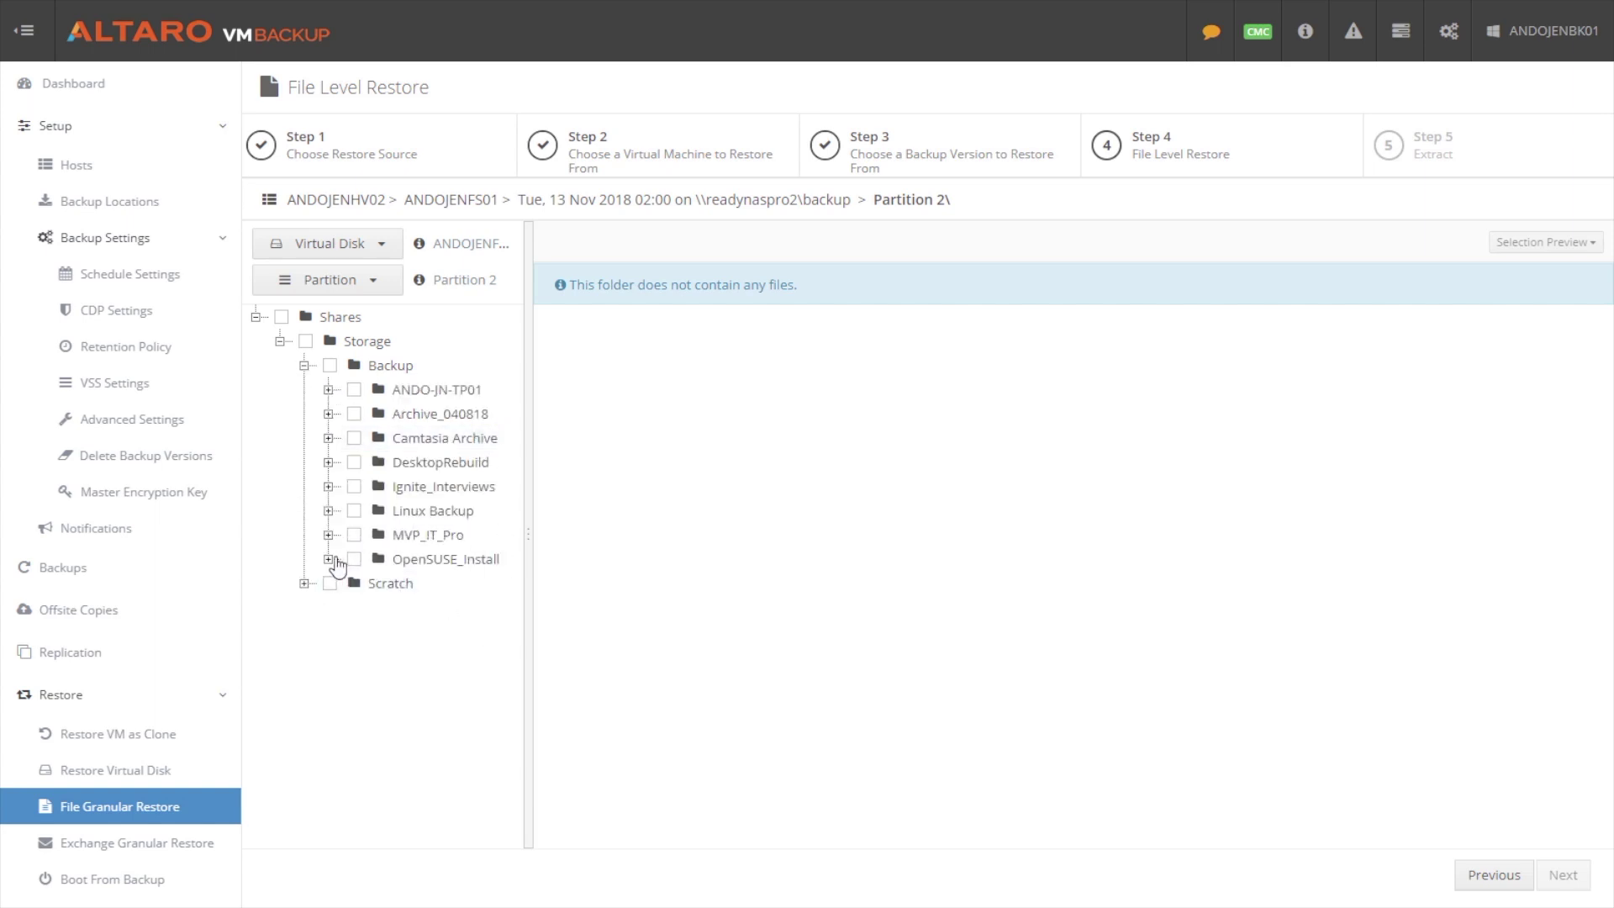
{"action": "left_click", "coordinate": [329, 558]}
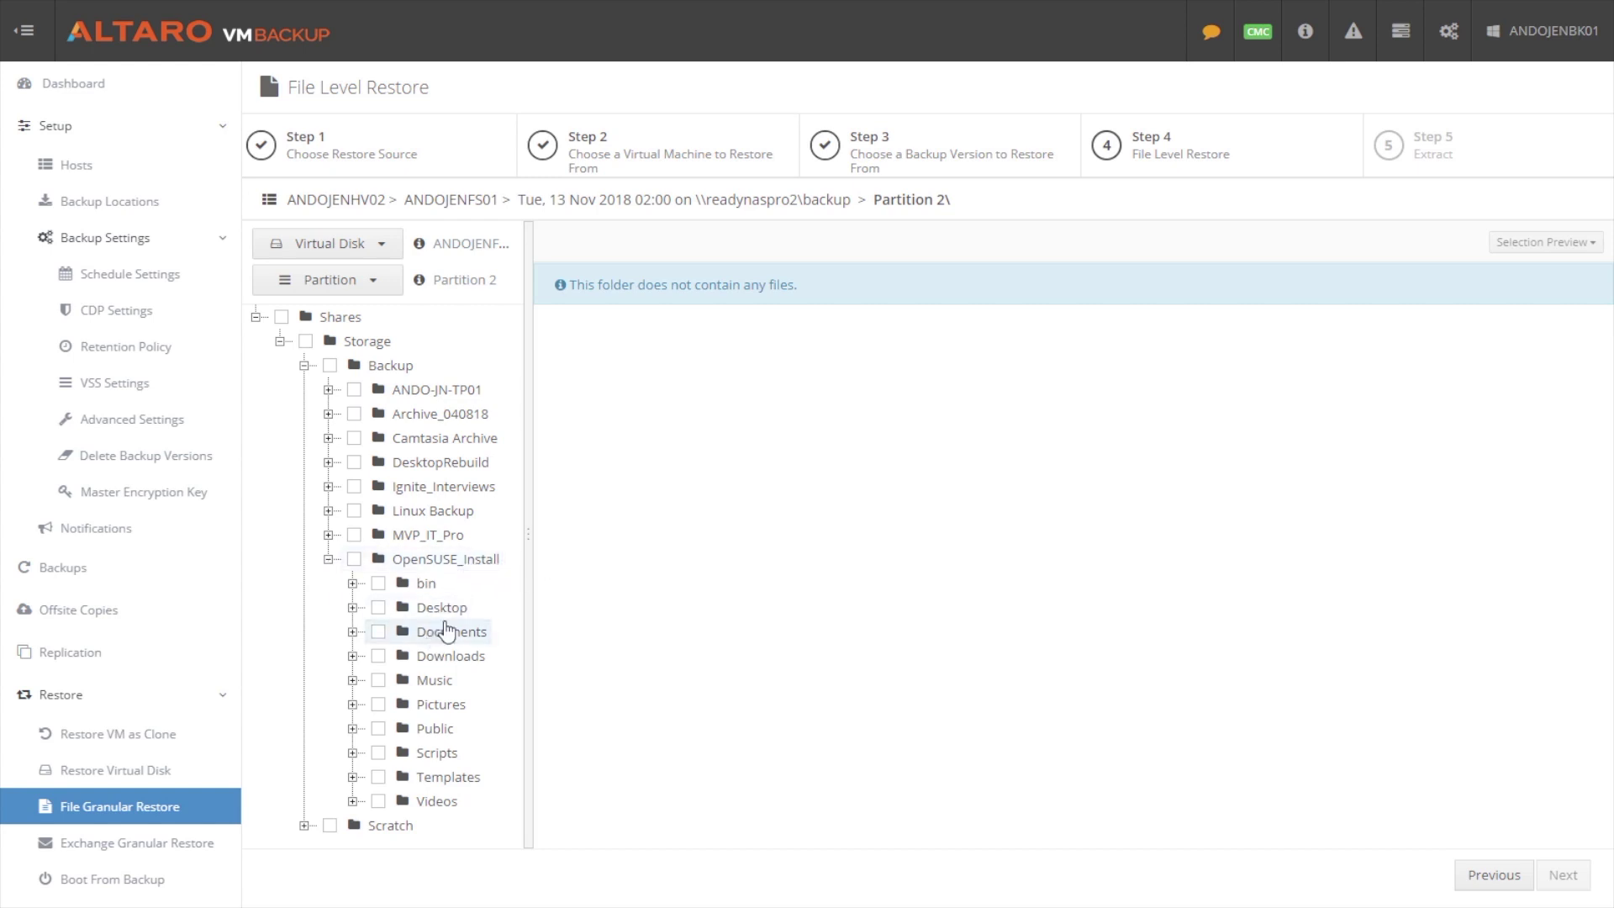
{"action": "left_click", "coordinate": [428, 614]}
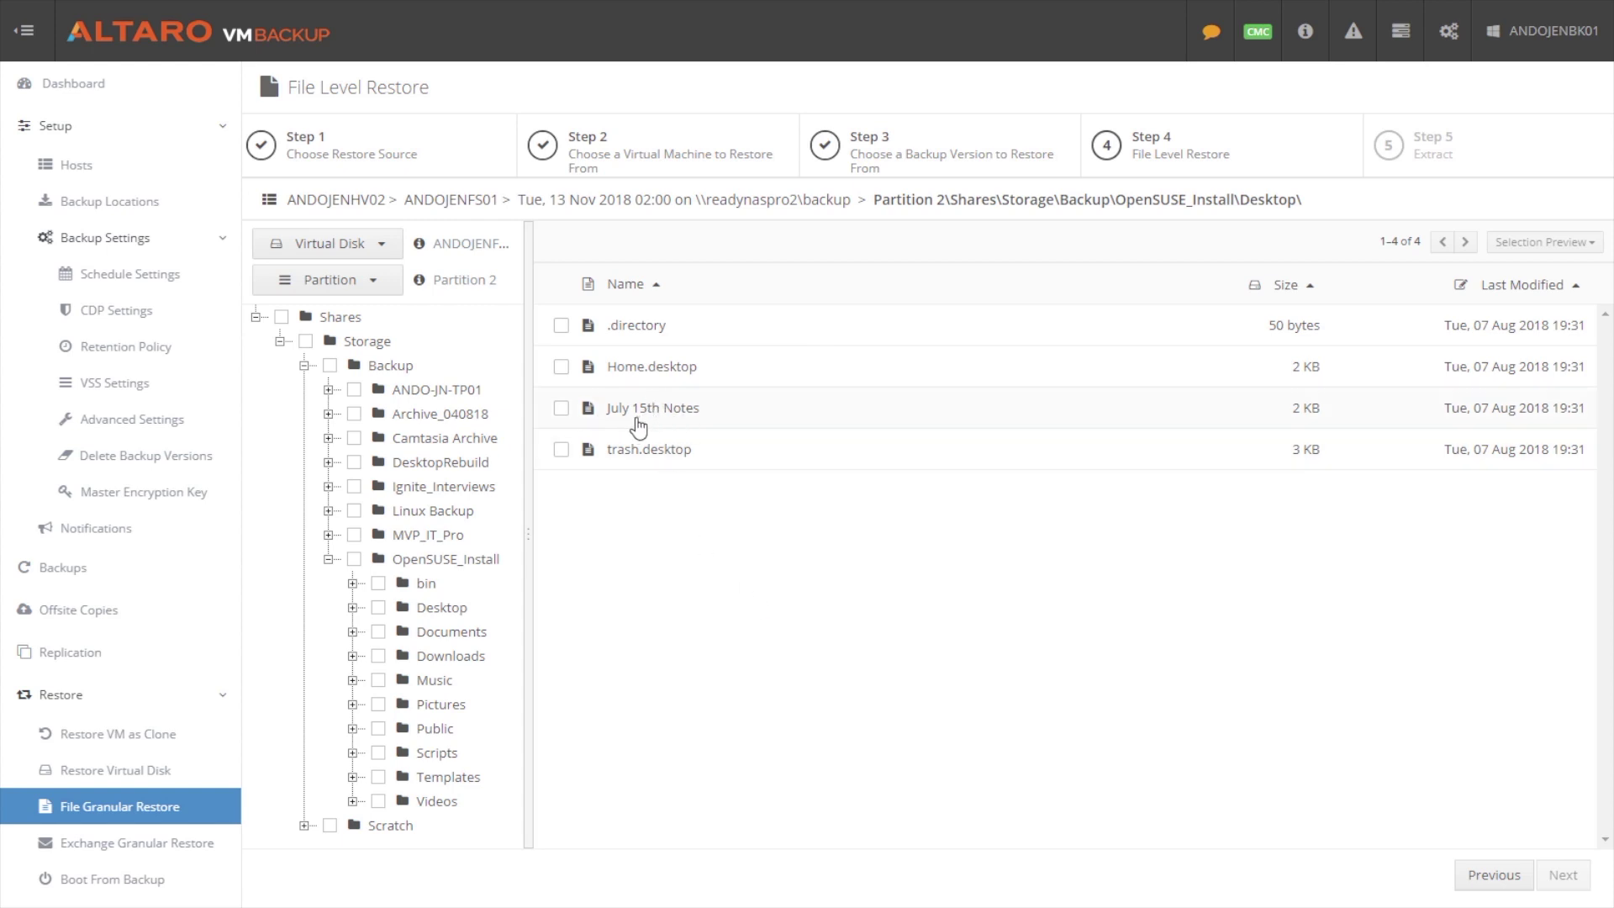
{"action": "left_click", "coordinate": [561, 407]}
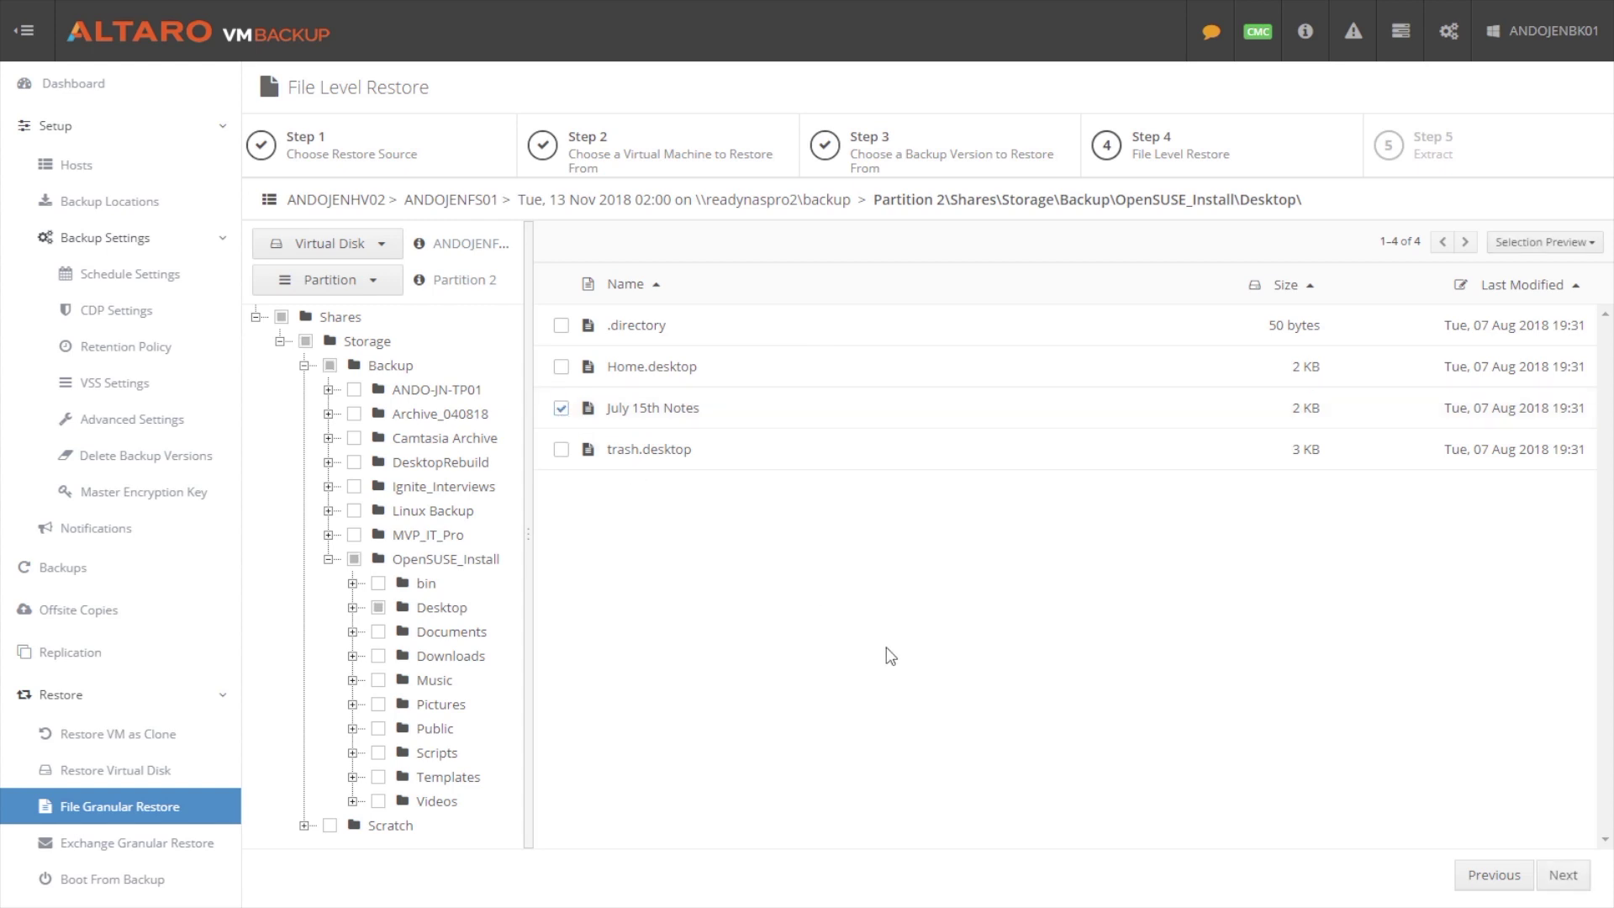
{"action": "left_click", "coordinate": [1564, 875]}
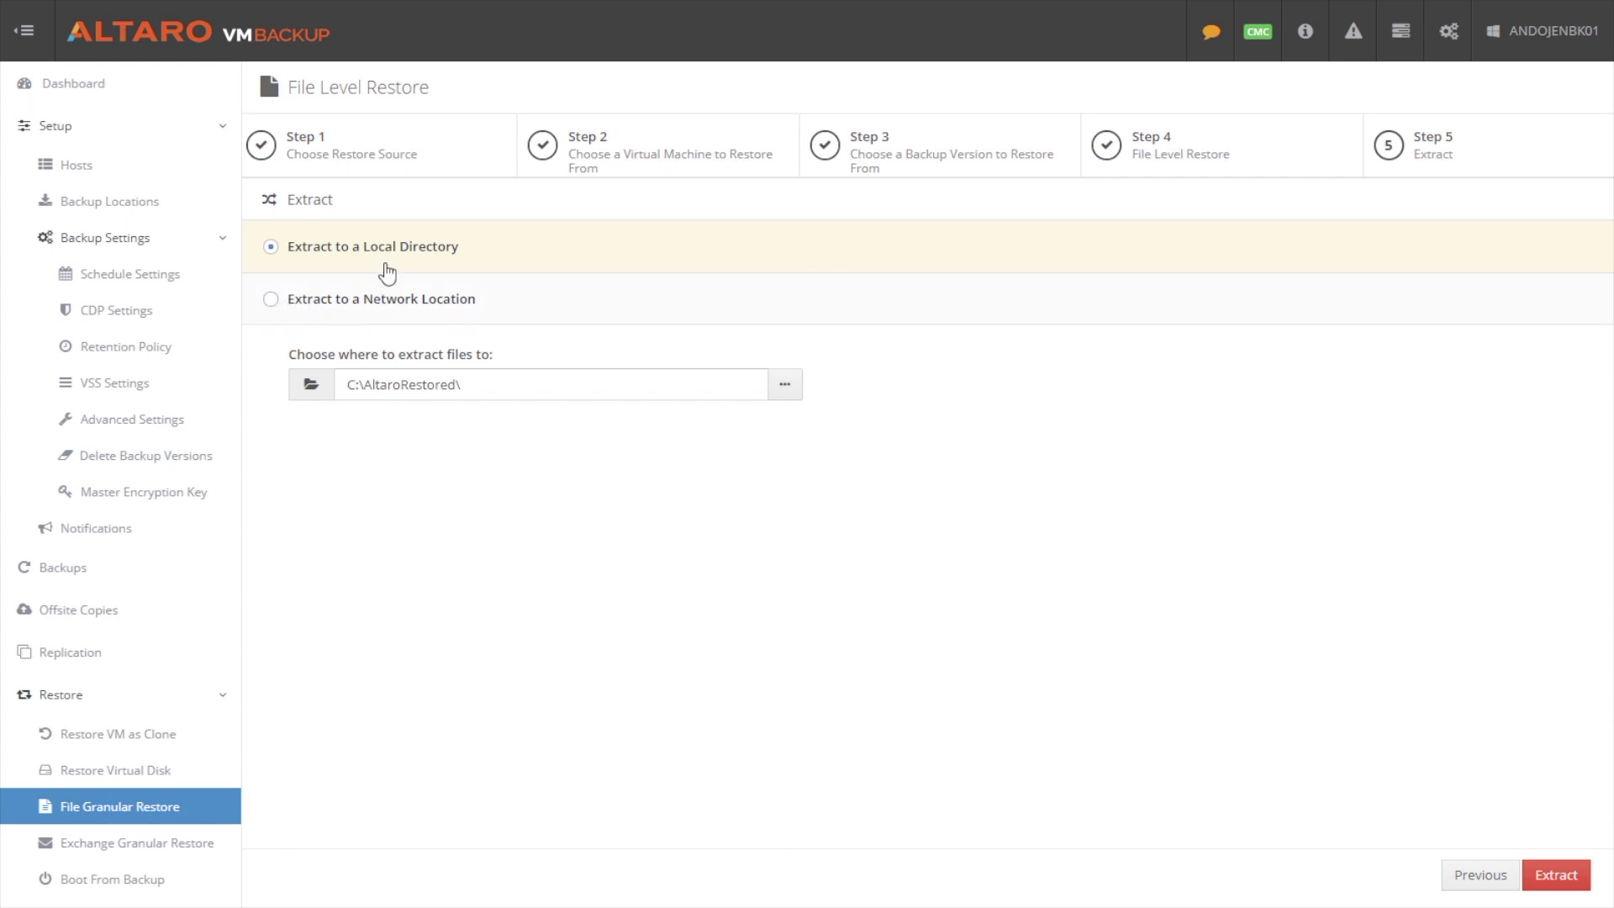
Step: Check the local extraction path C:\AltaroRestored\, then switch to Boot From Backup
{"action": "left_click", "coordinate": [498, 385]}
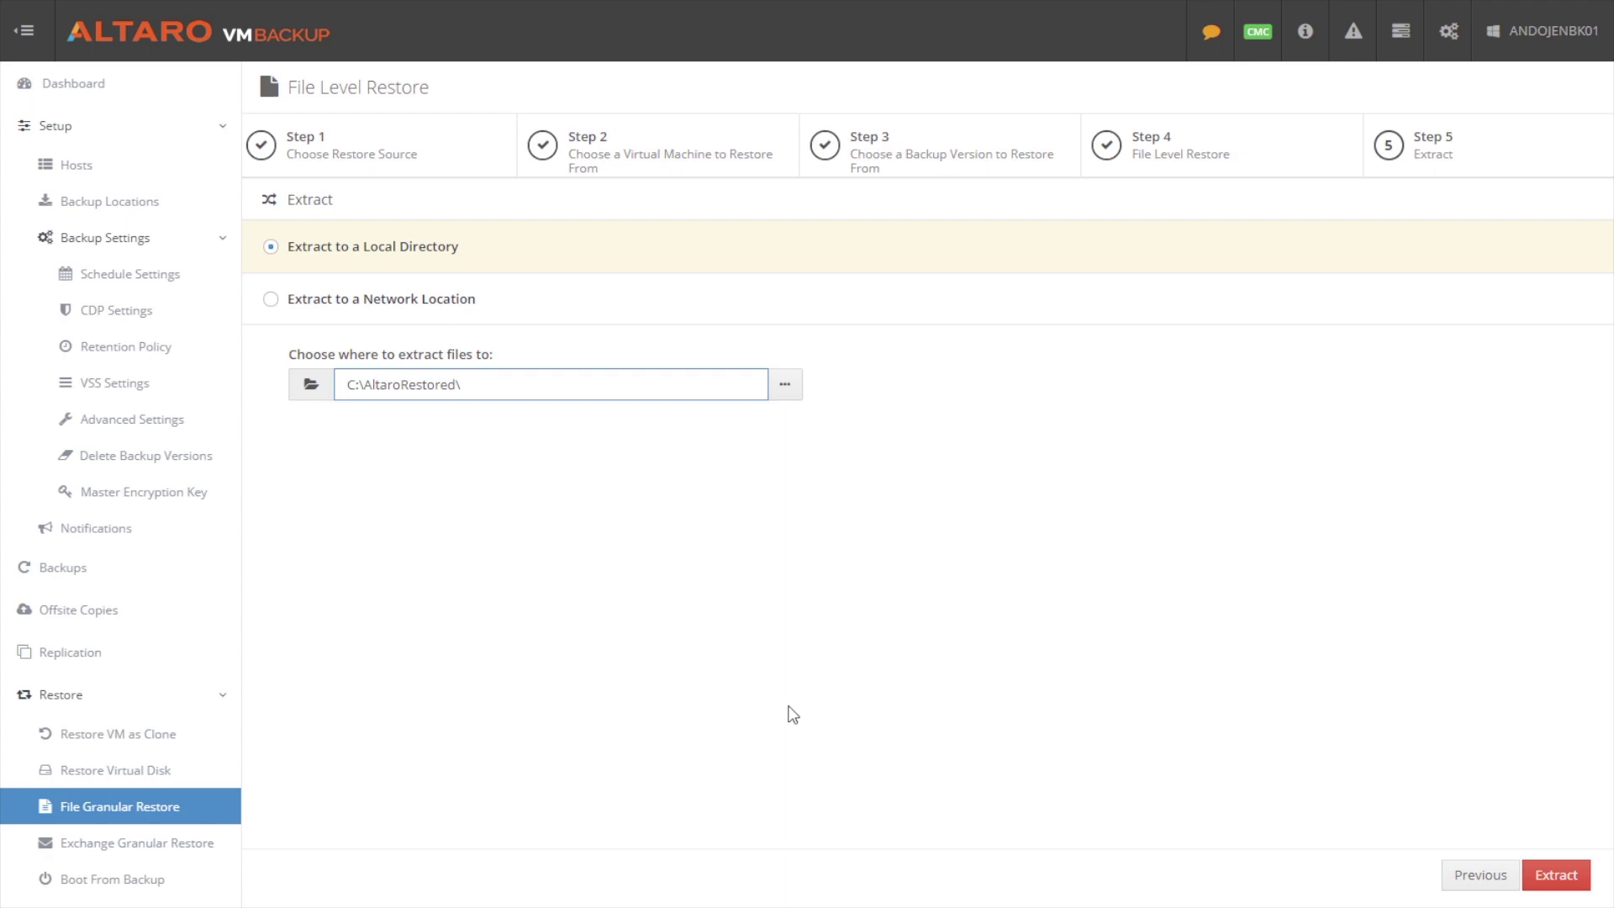
{"action": "left_click", "coordinate": [126, 880]}
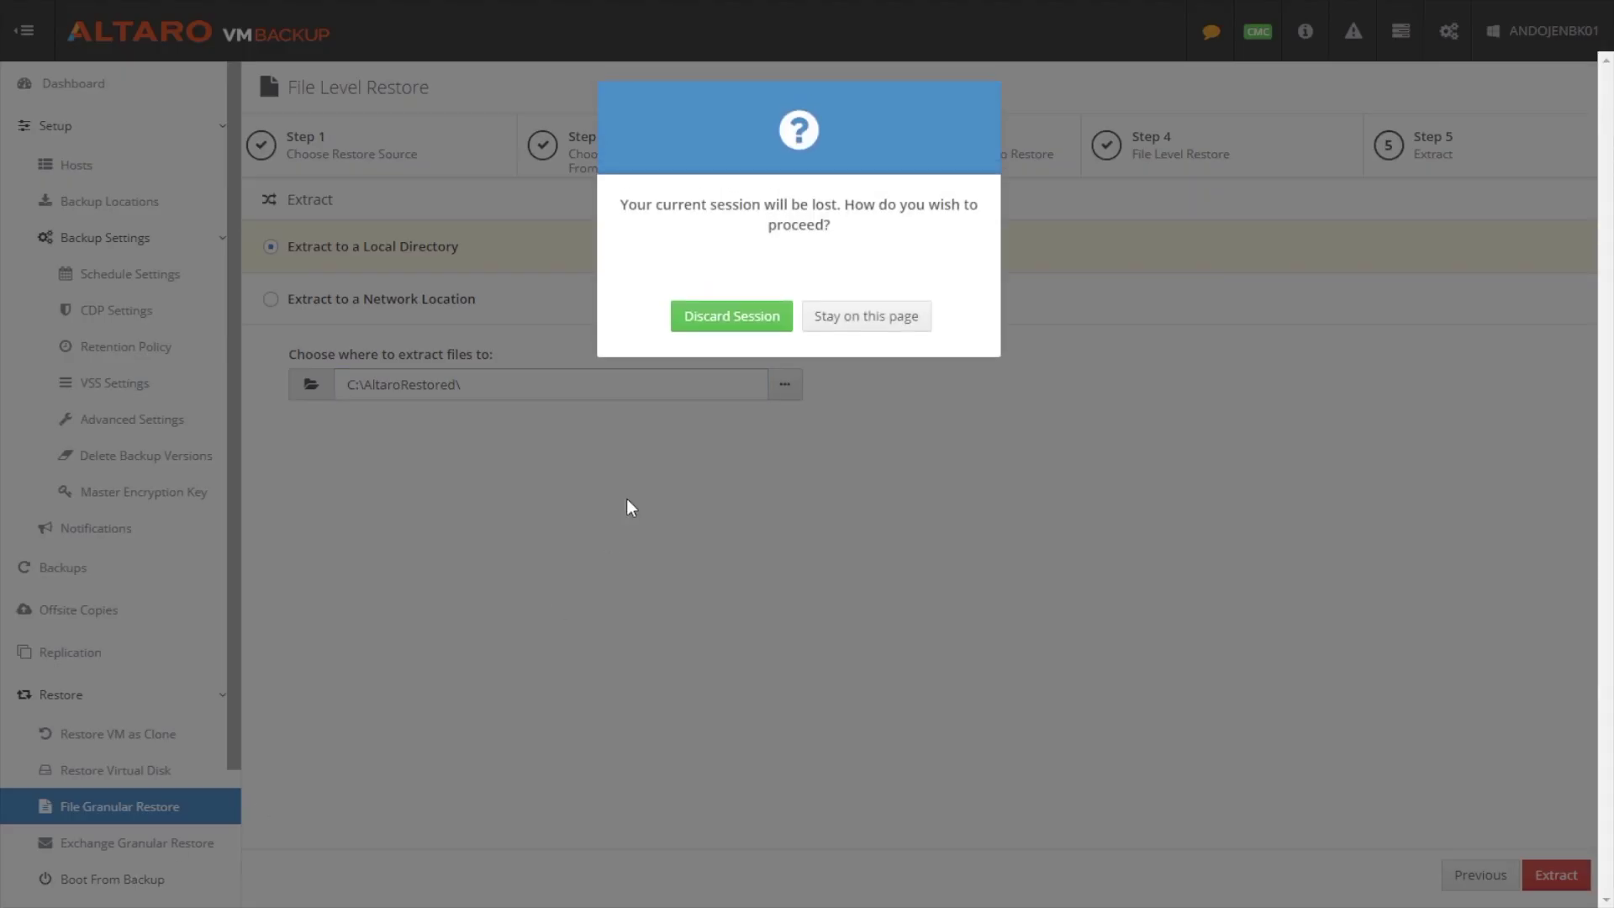
Step: Discard the unfinished file restore session and launch Boot a VM from Backup
{"action": "left_click", "coordinate": [717, 325]}
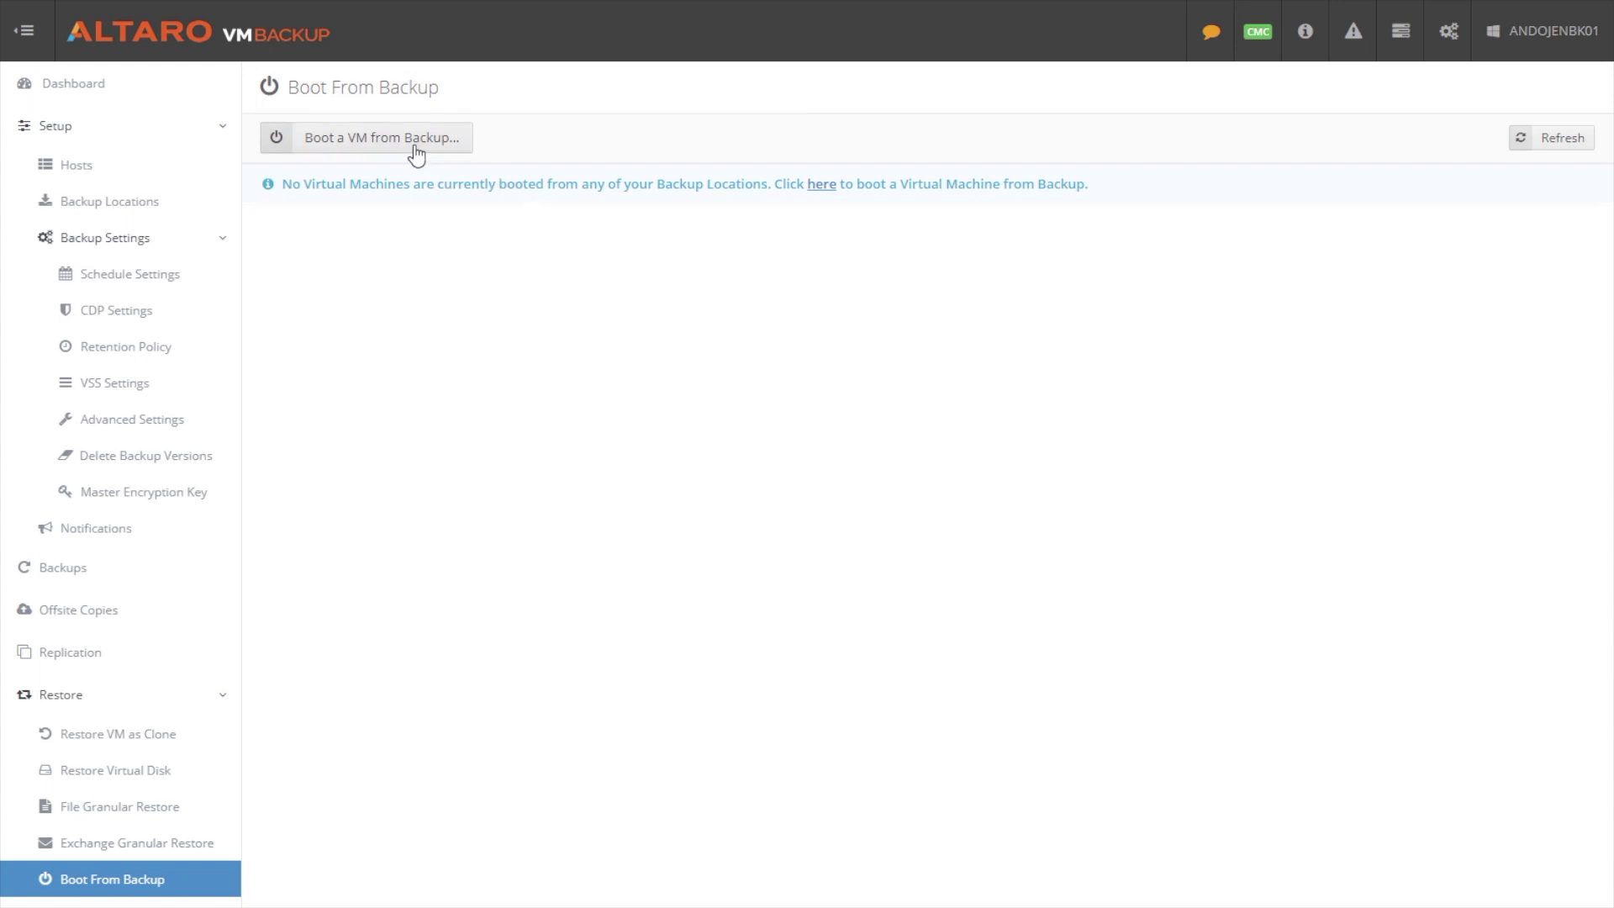
{"action": "left_click", "coordinate": [414, 148]}
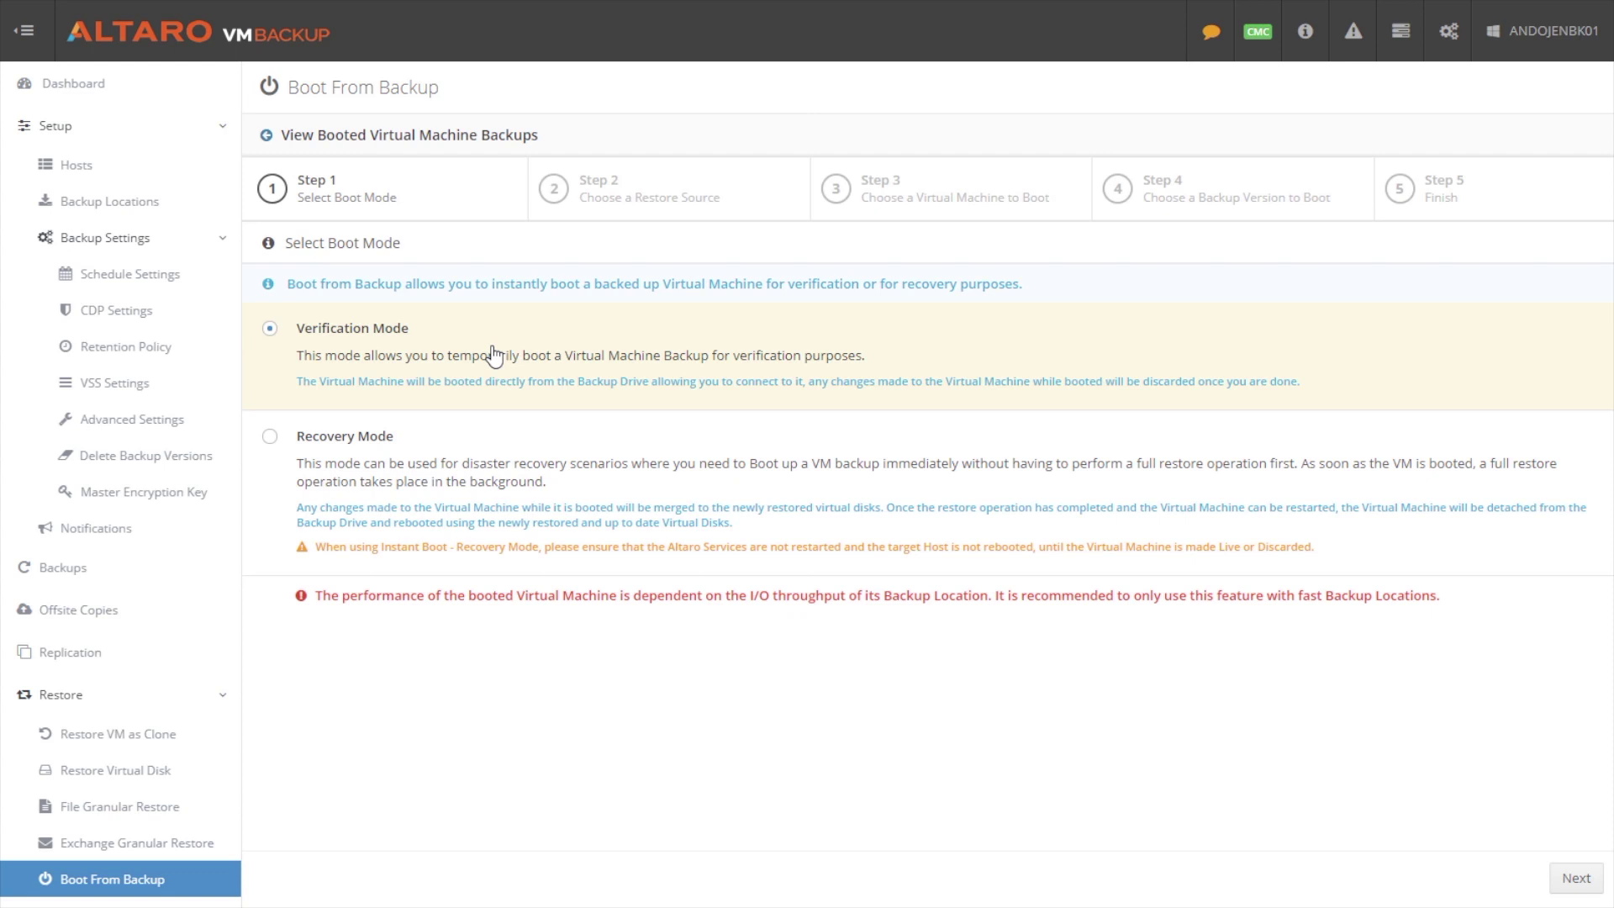
Step: Choose Recovery Mode, source \\readynaspro2\backup and VM ANDOJENCH01 for the boot
{"action": "left_click", "coordinate": [269, 437]}
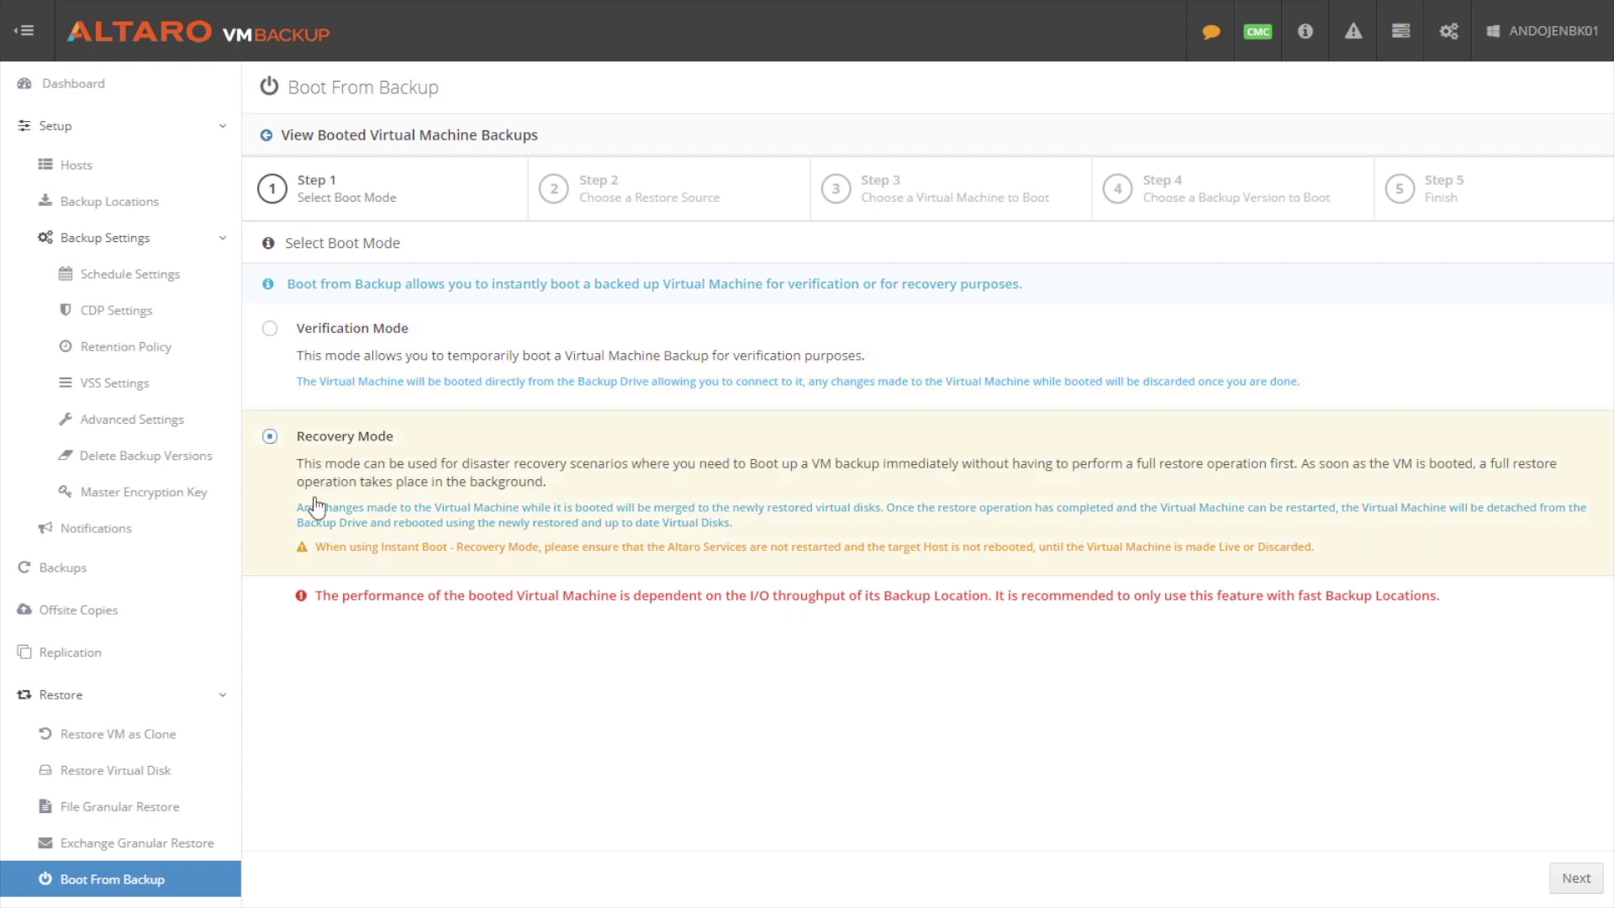
{"action": "left_click", "coordinate": [1578, 881]}
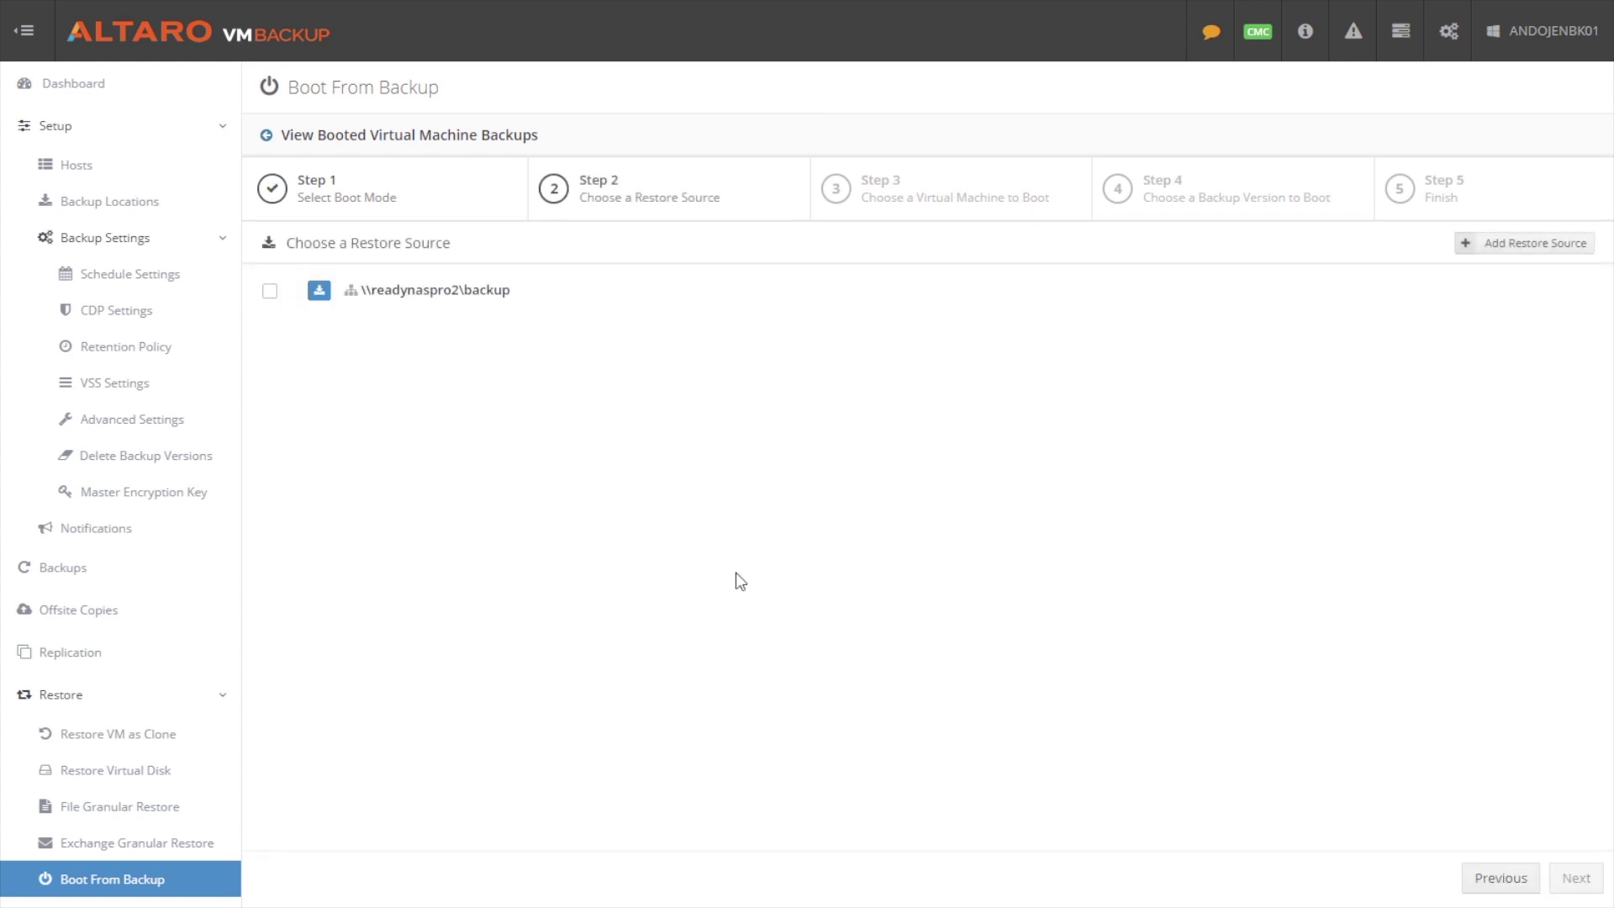
{"action": "left_click", "coordinate": [270, 291]}
{"action": "left_click", "coordinate": [1566, 879]}
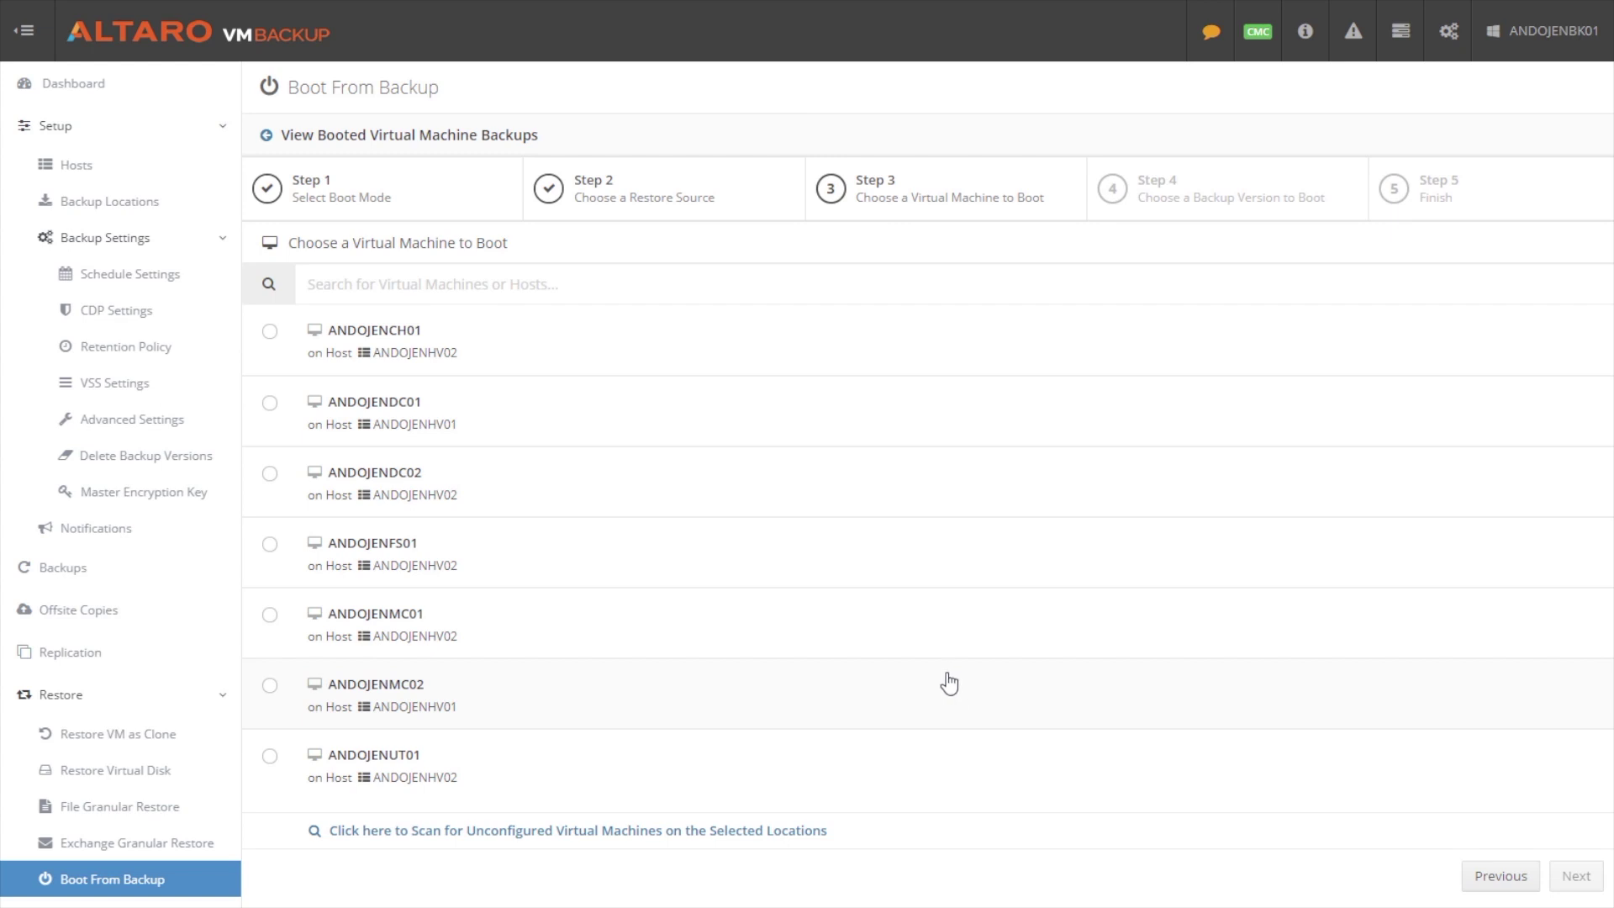
{"action": "left_click", "coordinate": [269, 332]}
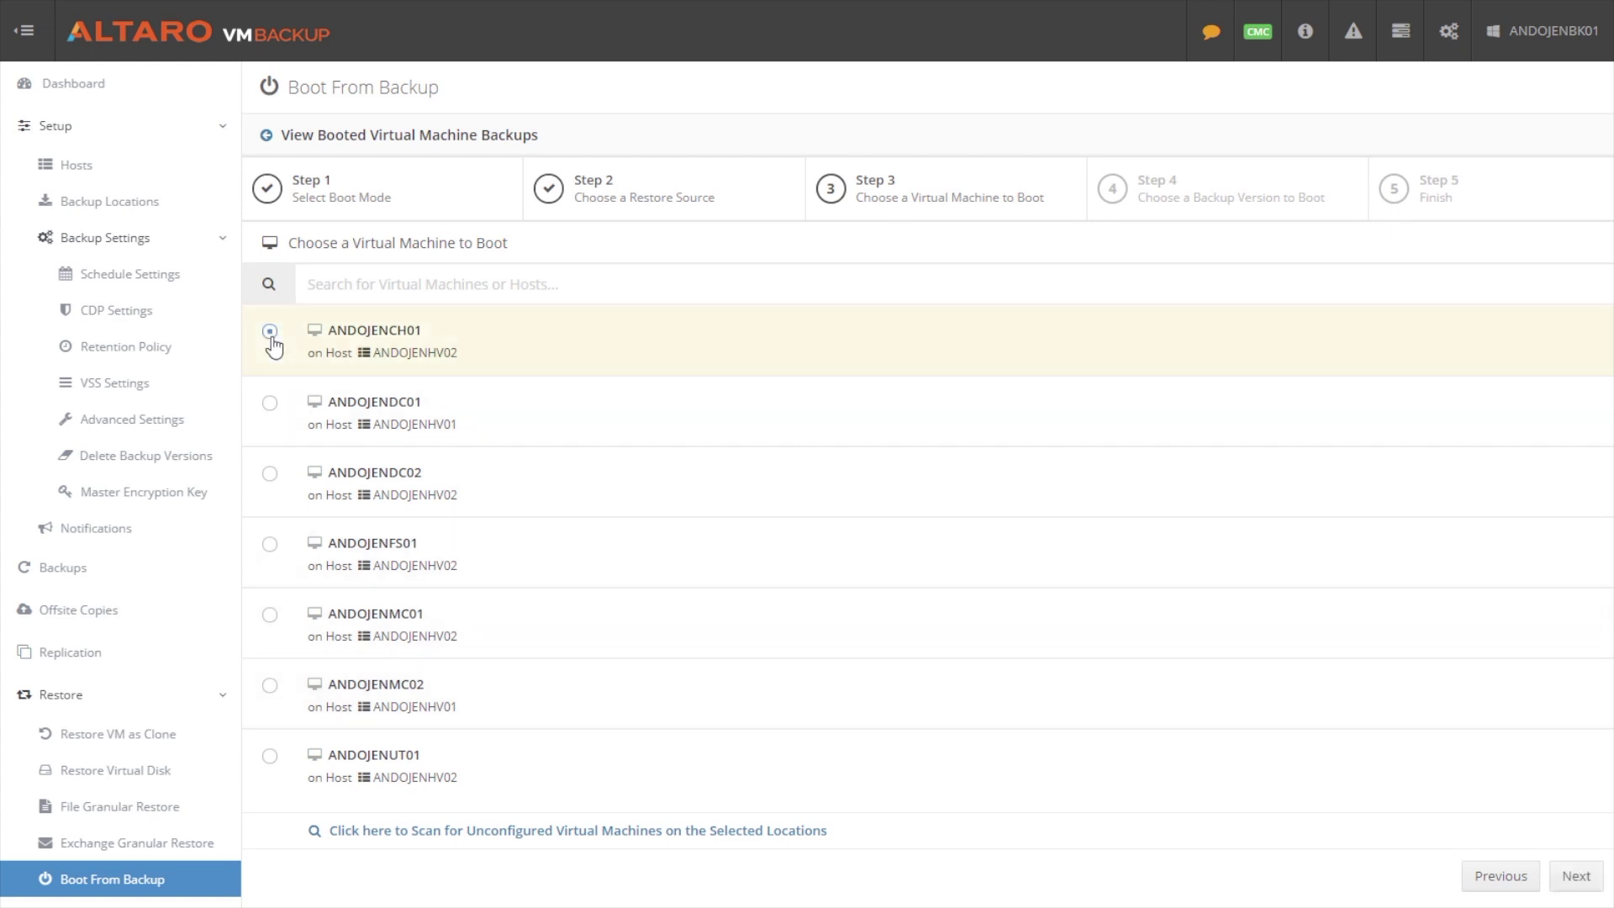
{"action": "left_click", "coordinate": [1577, 879]}
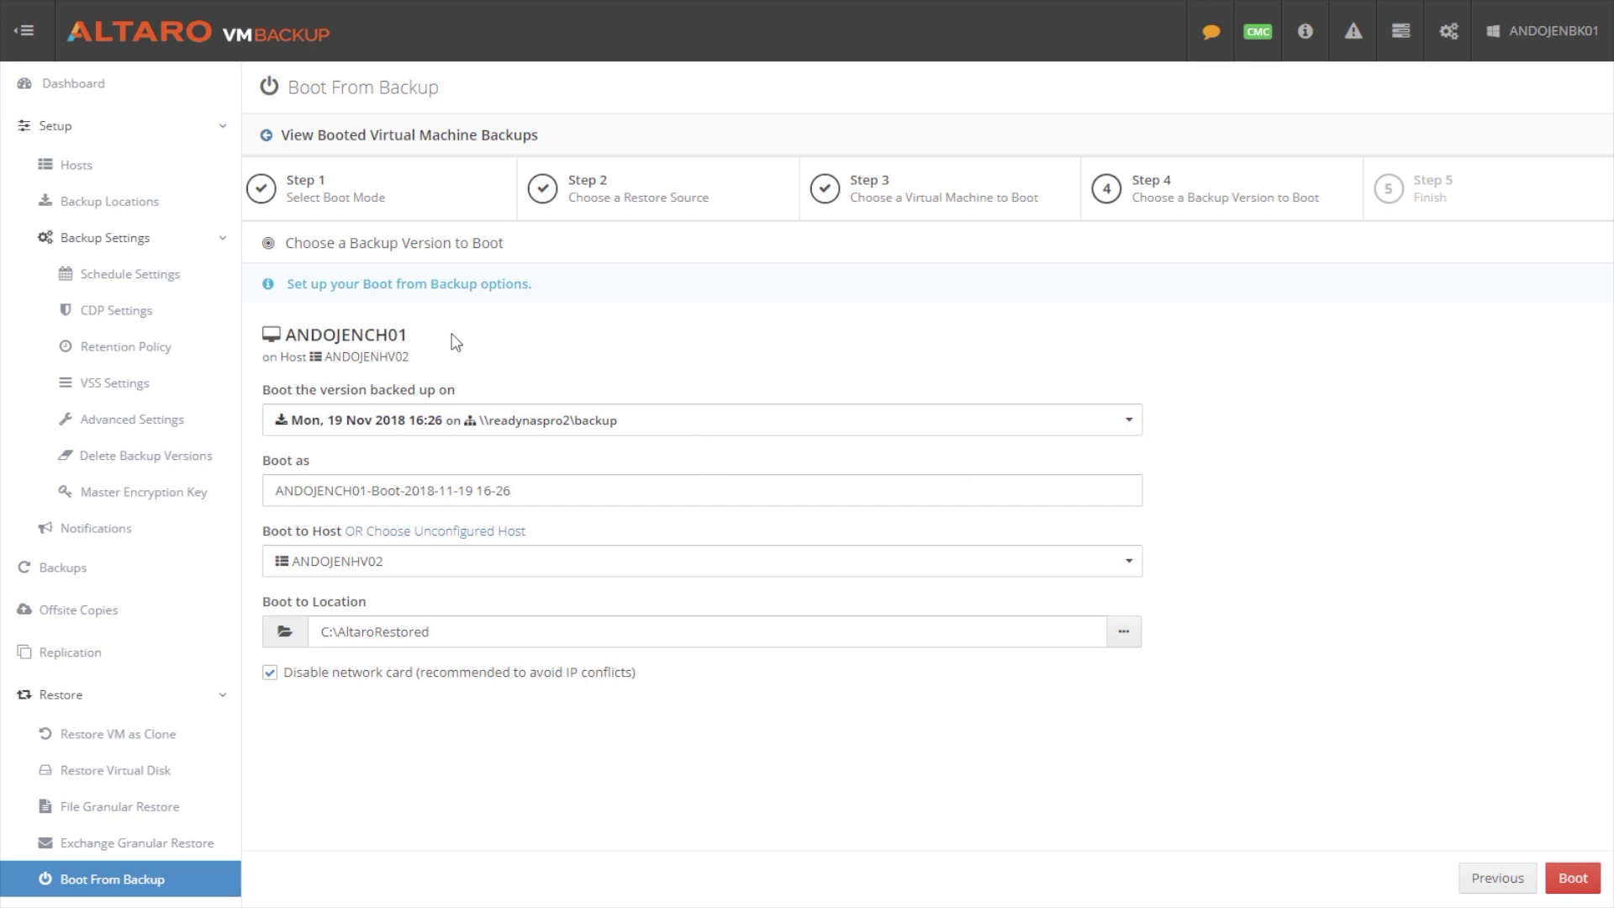
{"action": "left_click", "coordinate": [542, 418]}
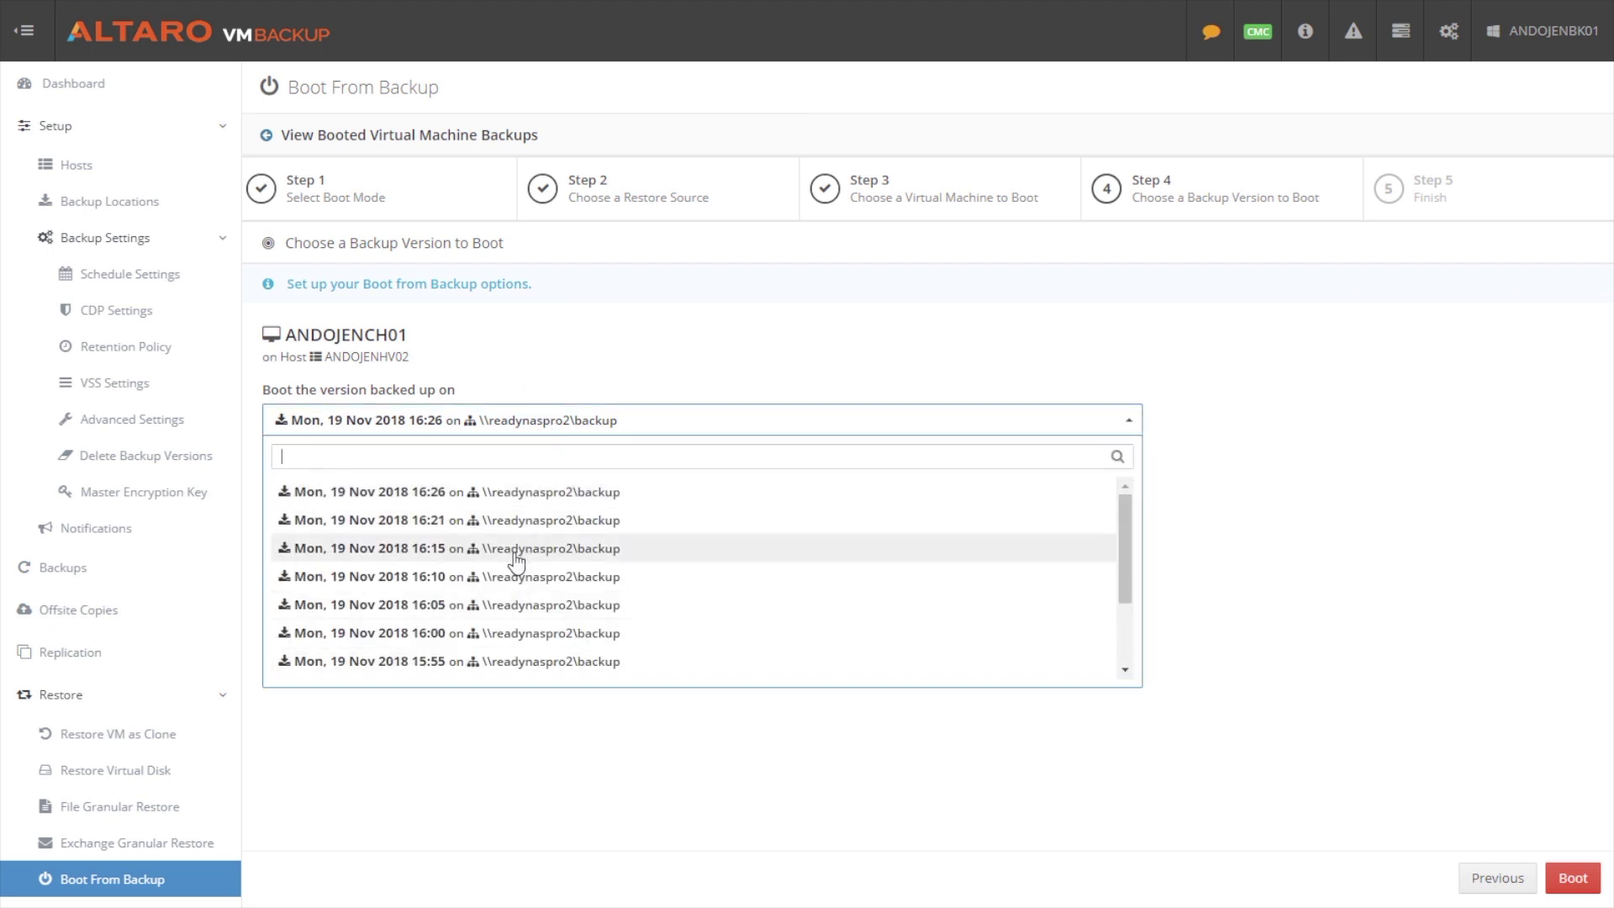
{"action": "left_click", "coordinate": [471, 660]}
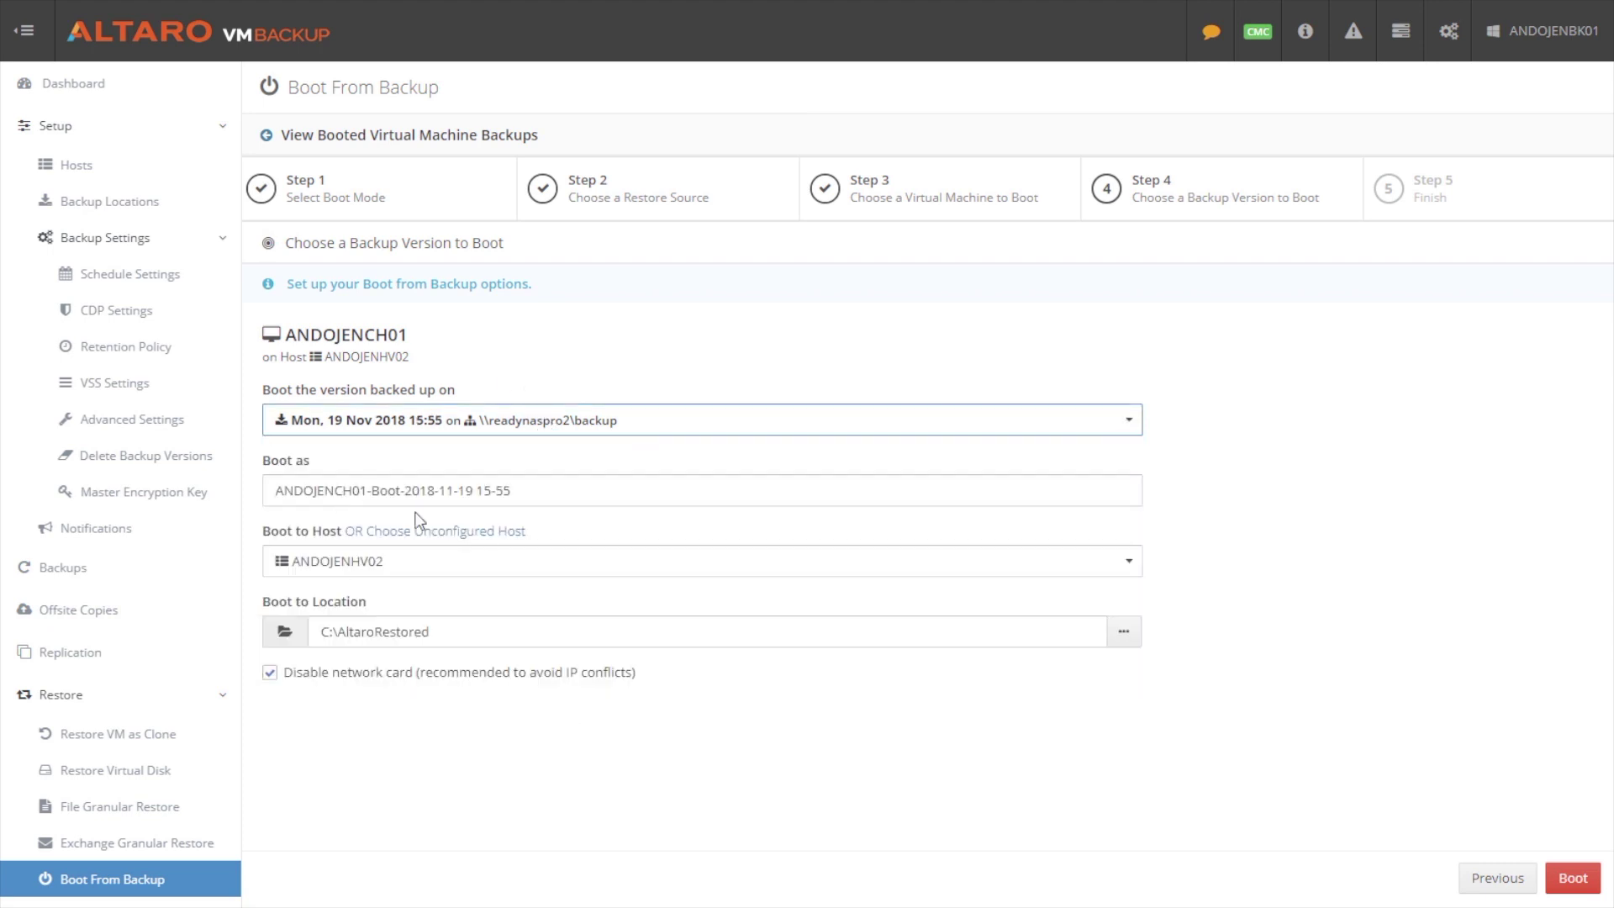
{"action": "left_click", "coordinate": [589, 490]}
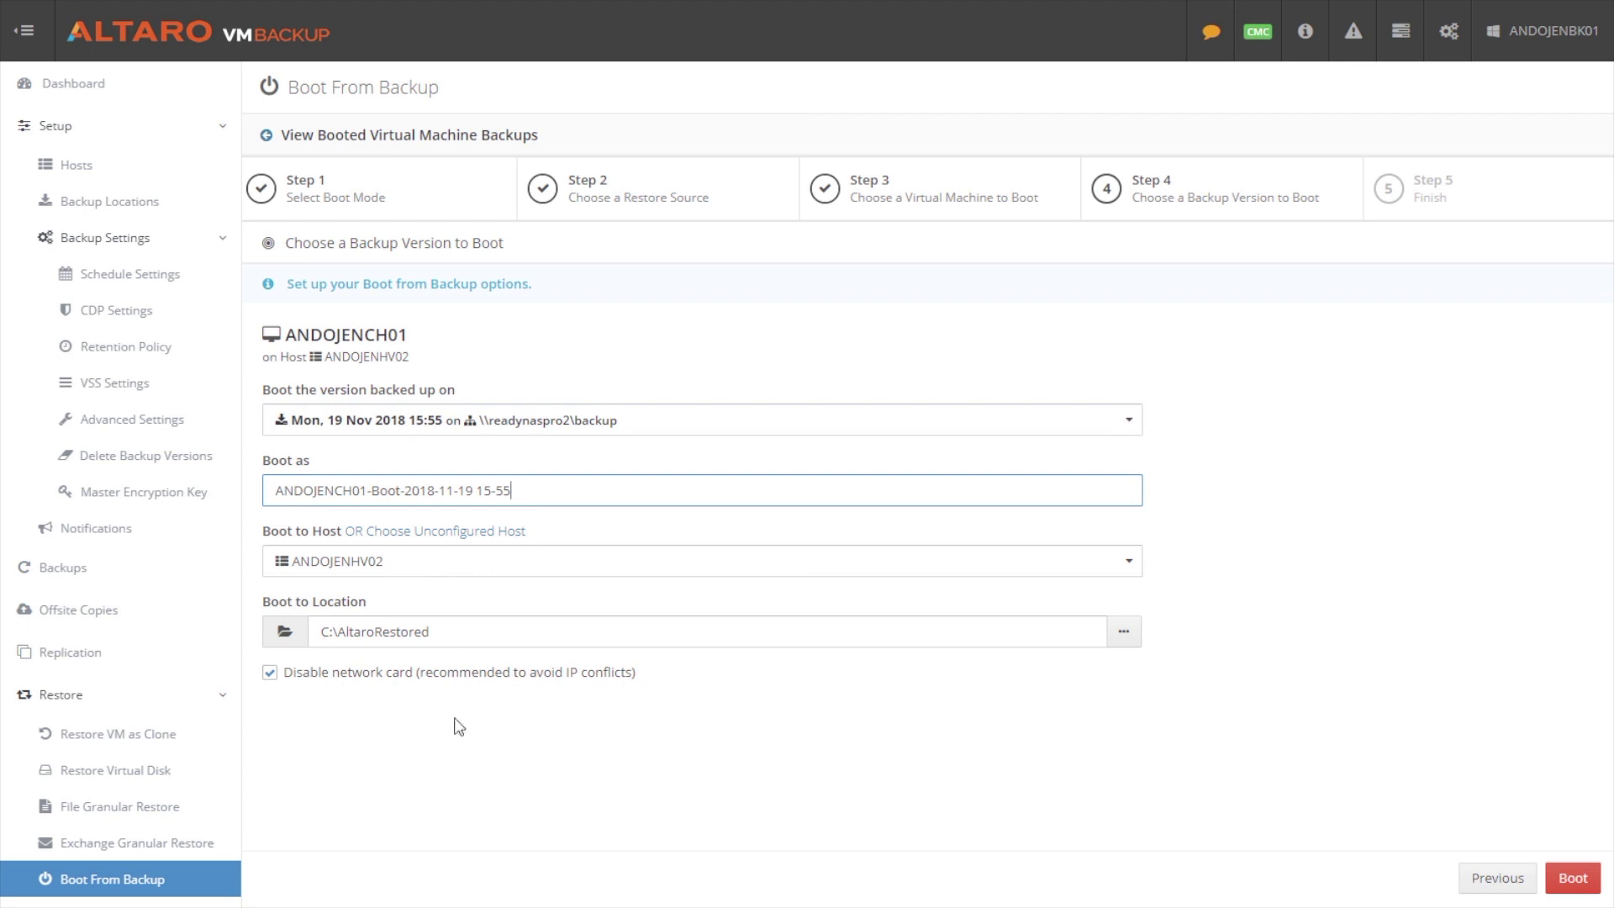
{"action": "left_click", "coordinate": [1067, 817]}
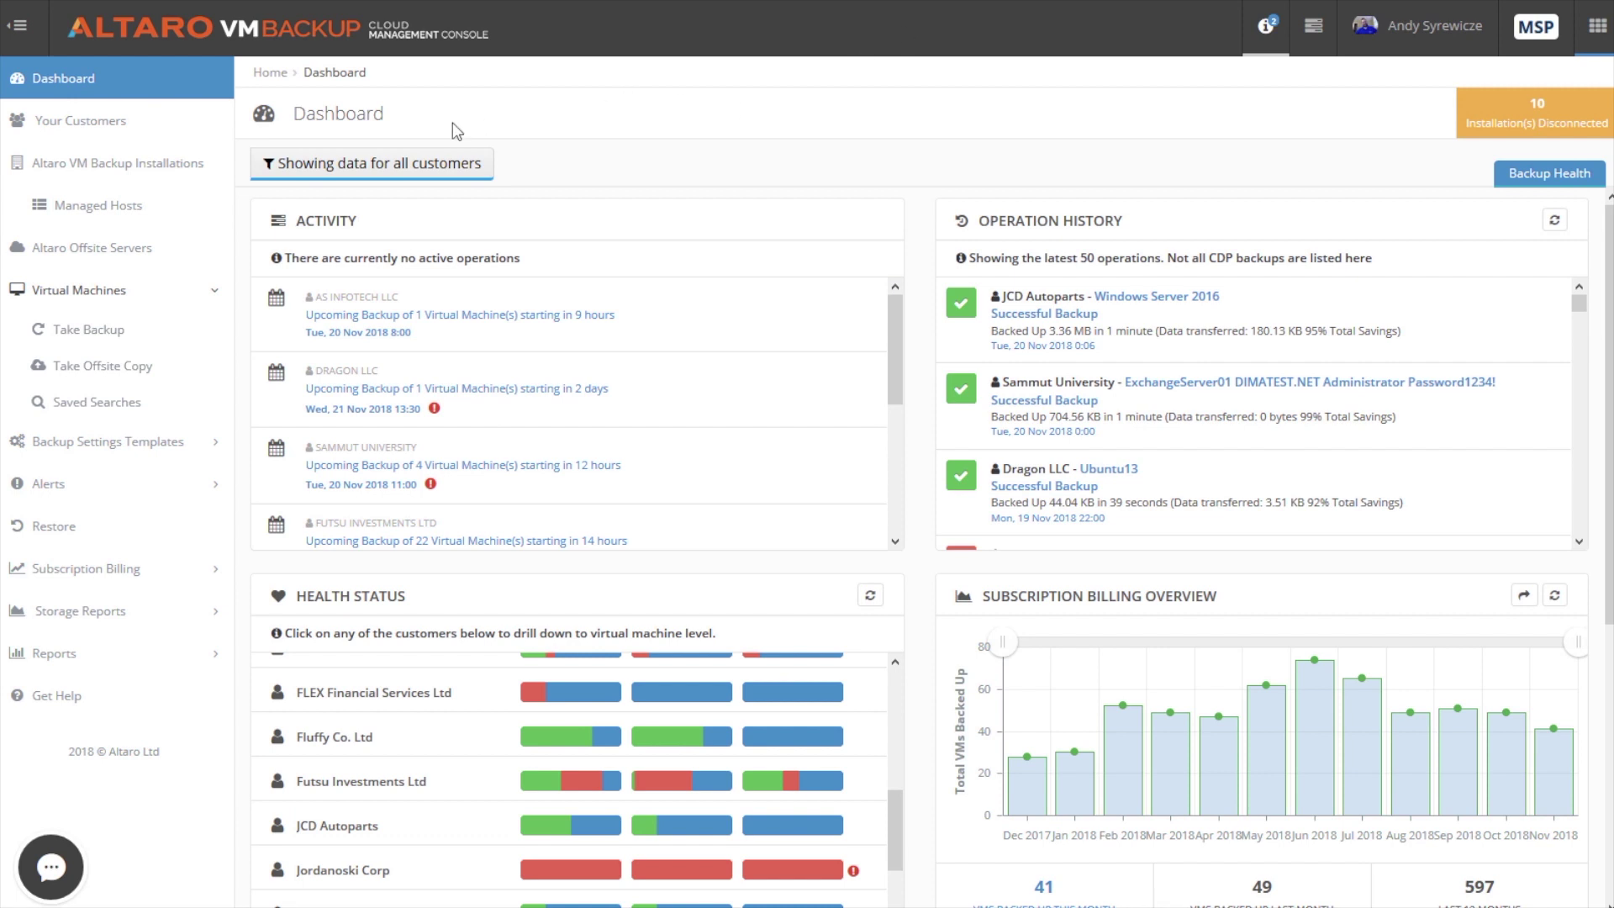
Step: Review Your Customers and the VM Backup Installations list, then manage ANDOJENBK01
{"action": "left_click", "coordinate": [69, 124]}
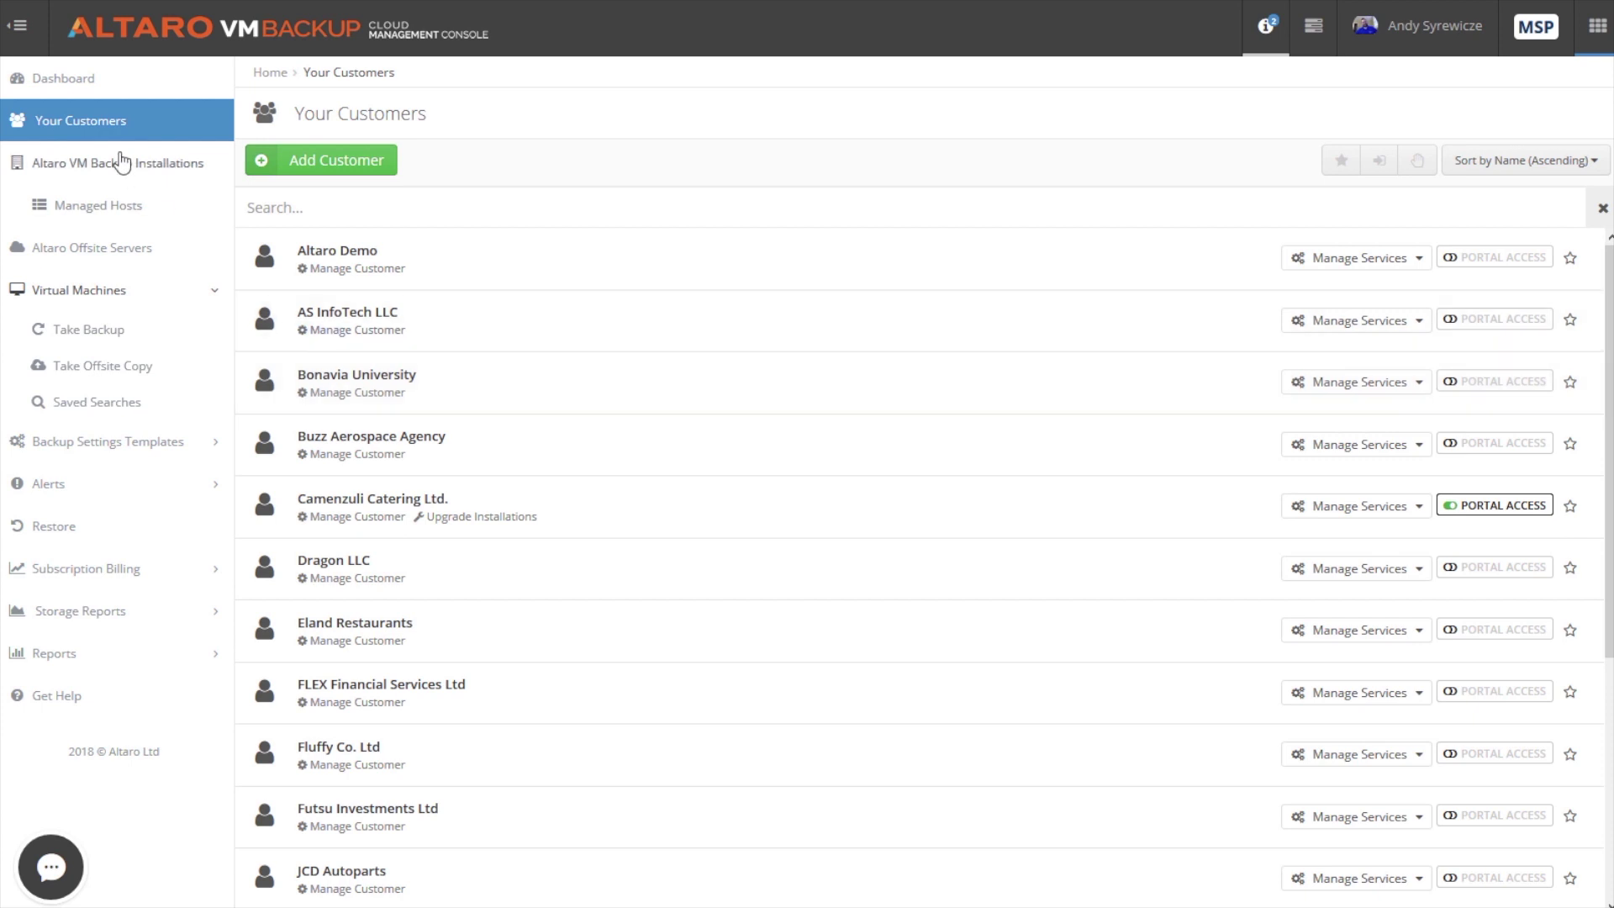
{"action": "left_click", "coordinate": [122, 165]}
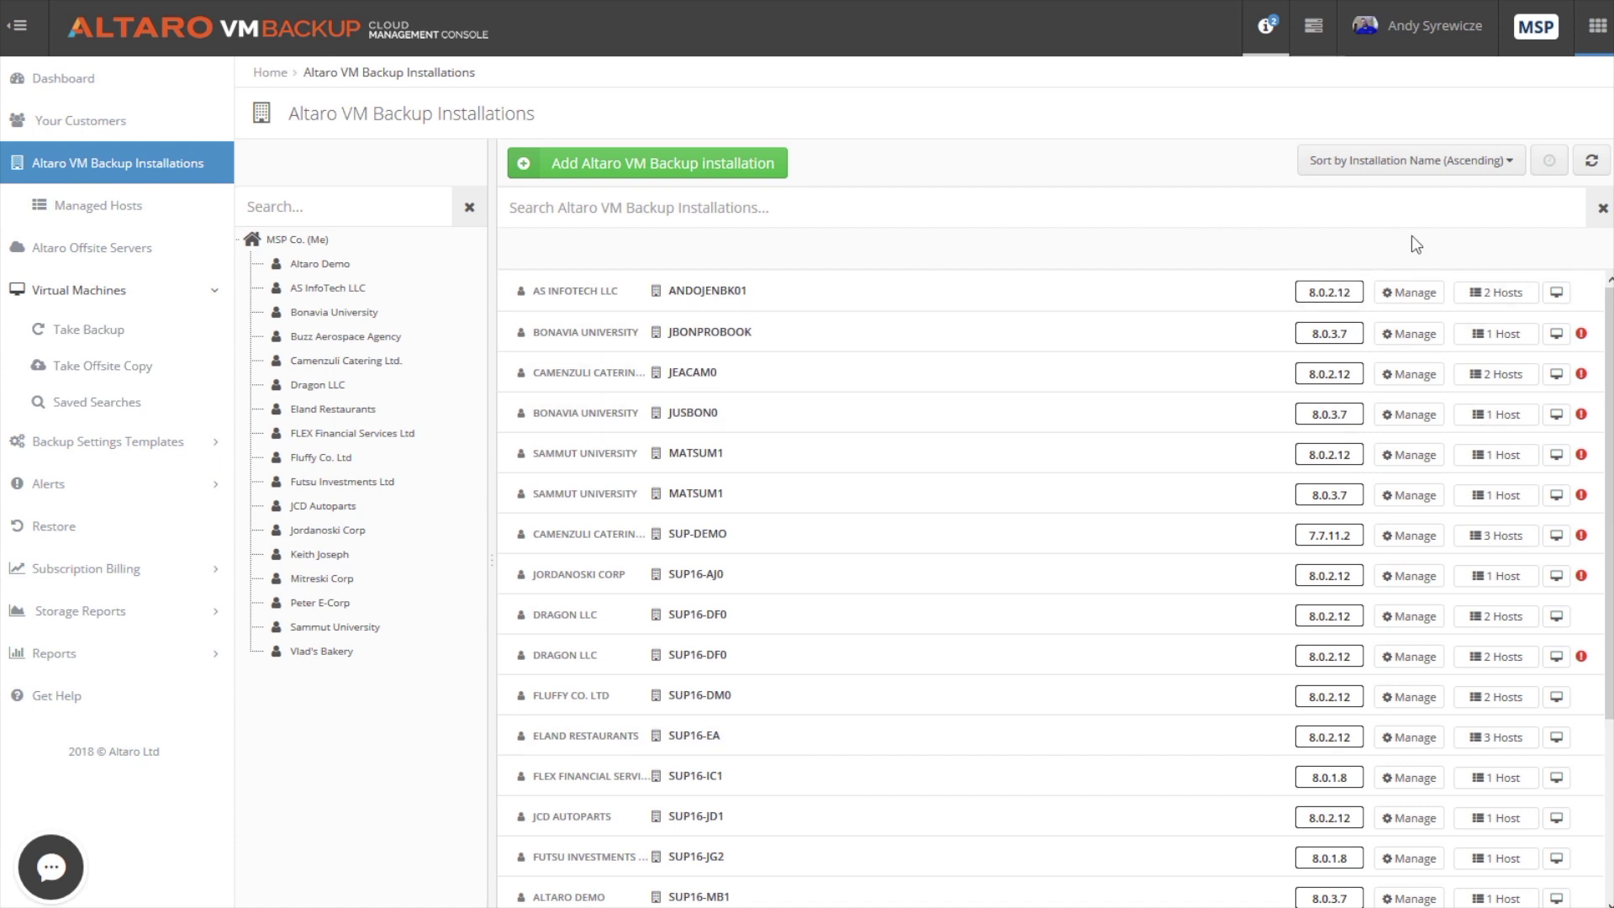
{"action": "left_click", "coordinate": [1409, 296]}
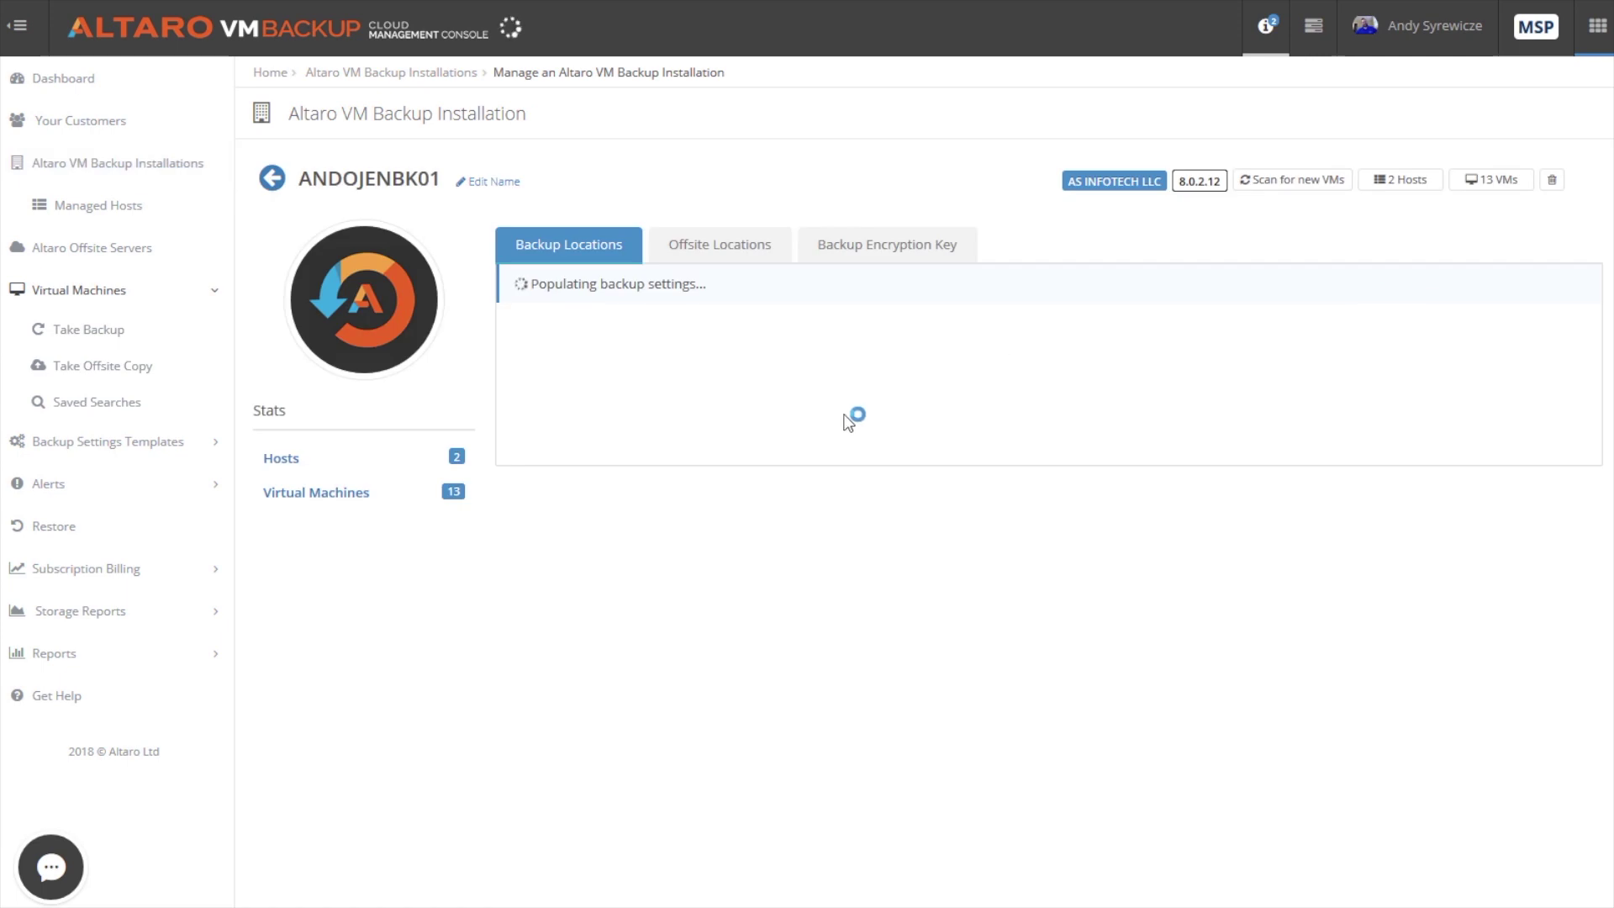
Step: Review ANDOJENBK01's offsite locations and virtual machines, then return to the dashboard
{"action": "left_click", "coordinate": [769, 245]}
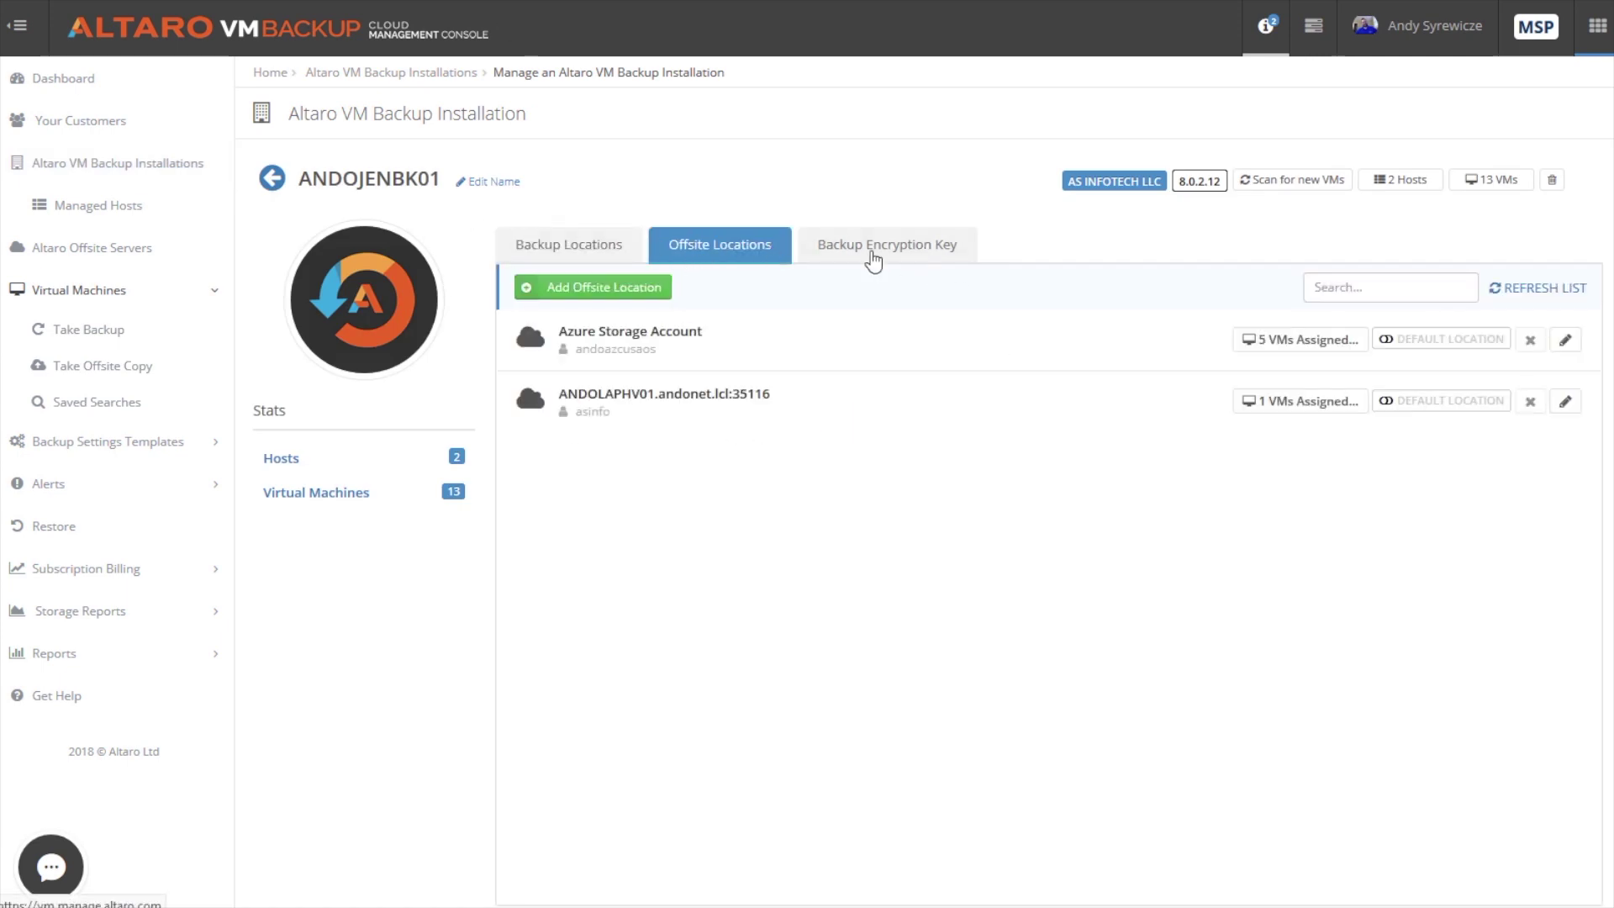
{"action": "left_click", "coordinate": [315, 496]}
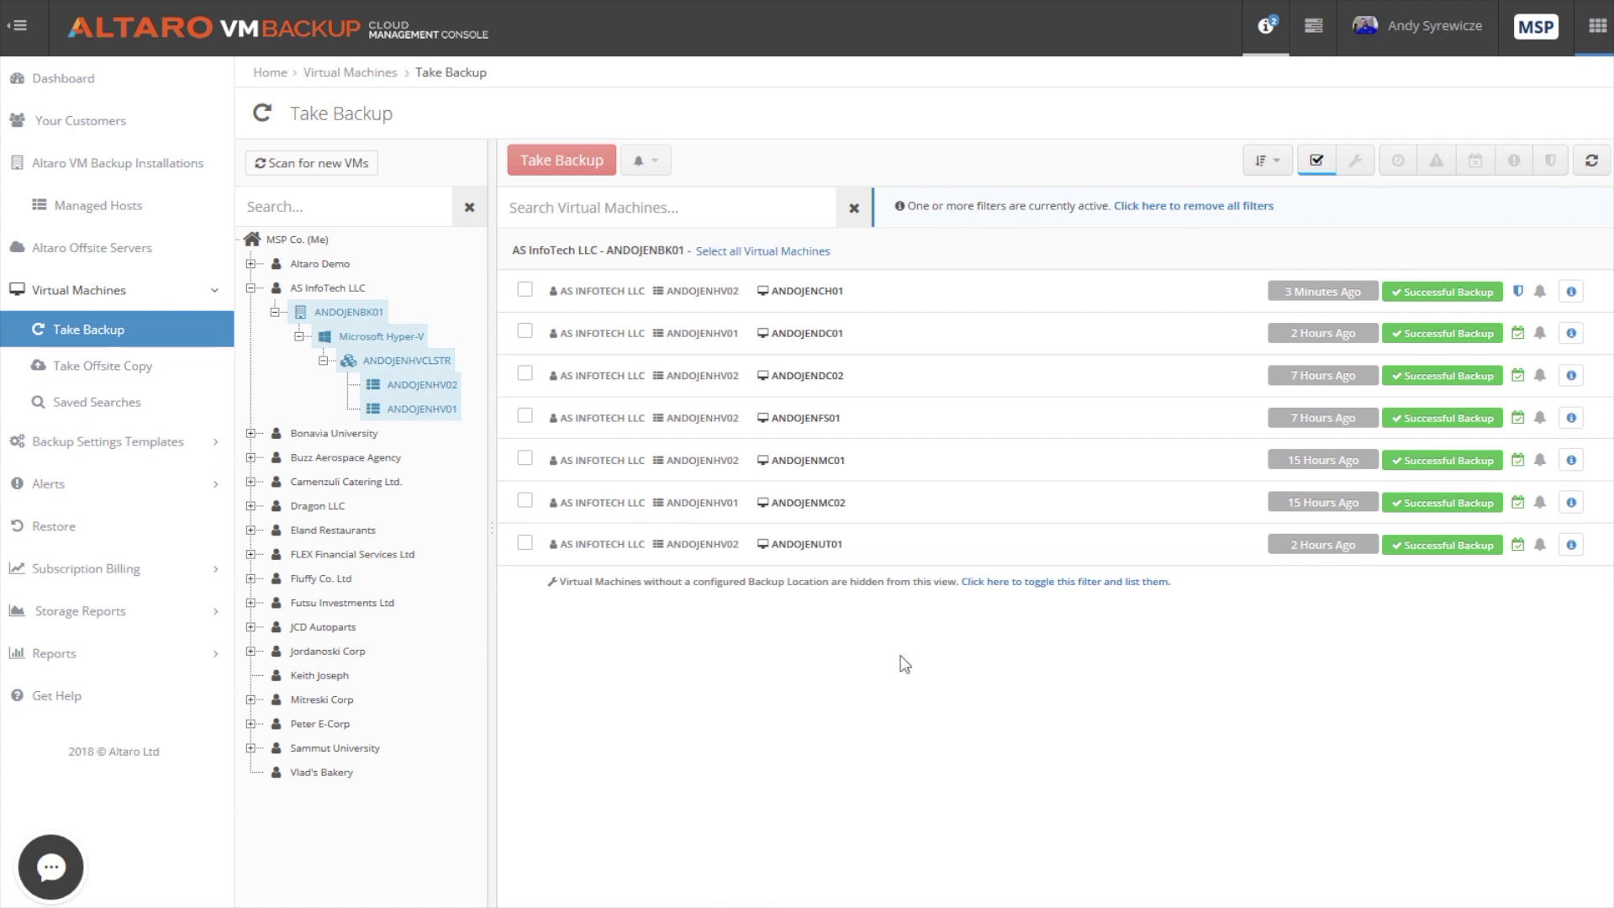
{"action": "left_click", "coordinate": [67, 78]}
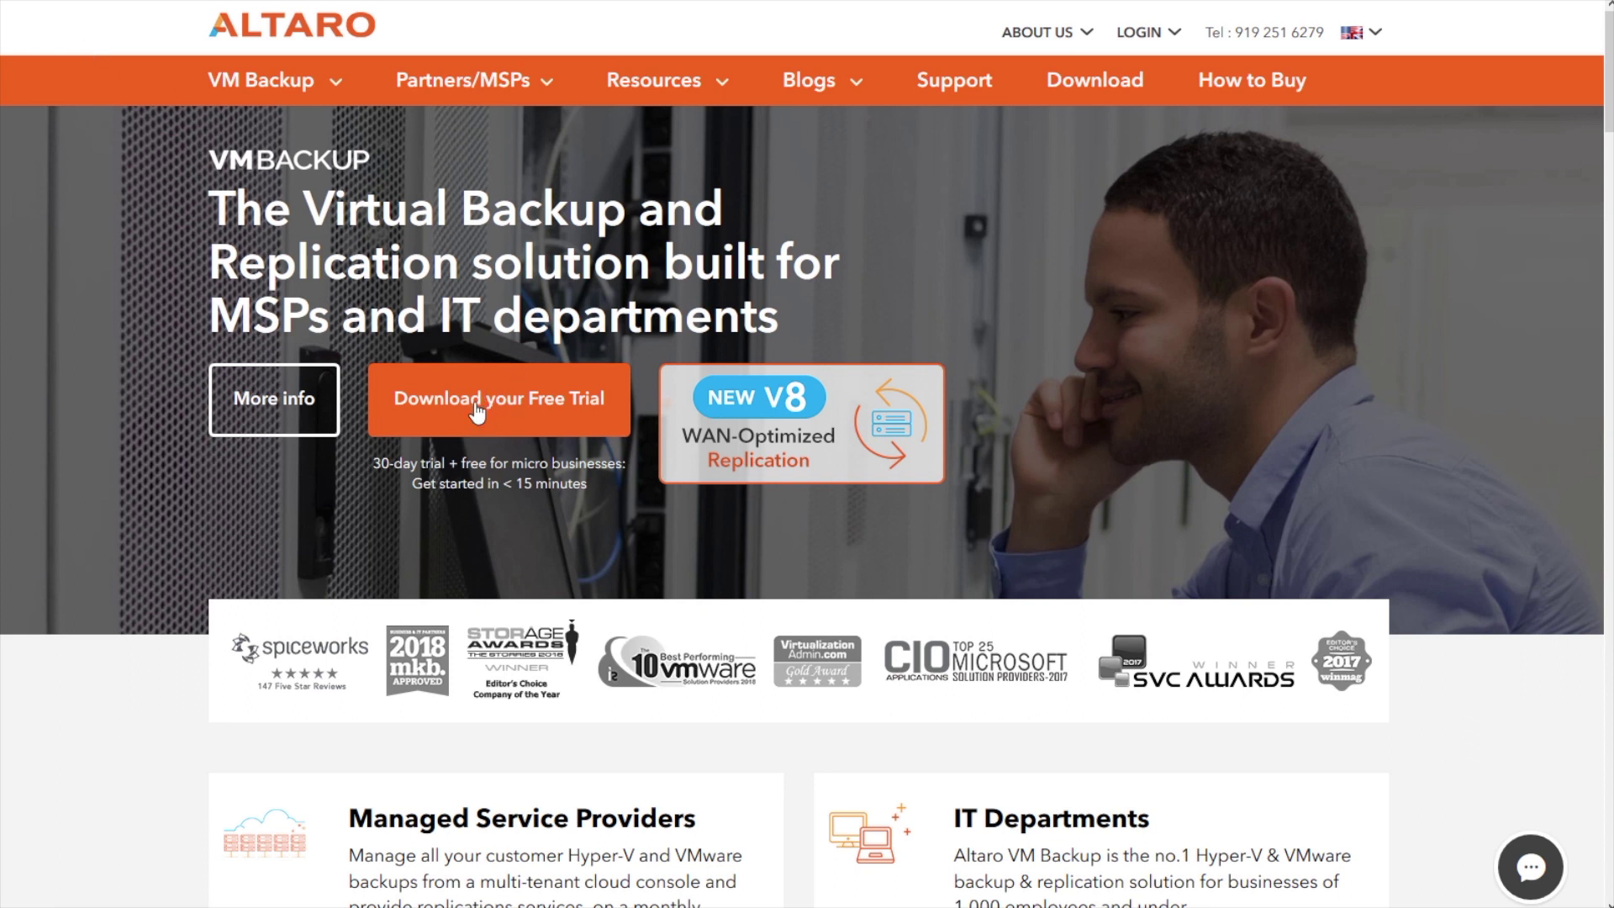
Step: Open the 'Download your Free Trial' signup page from the VM Backup homepage
{"action": "left_click", "coordinate": [458, 424]}
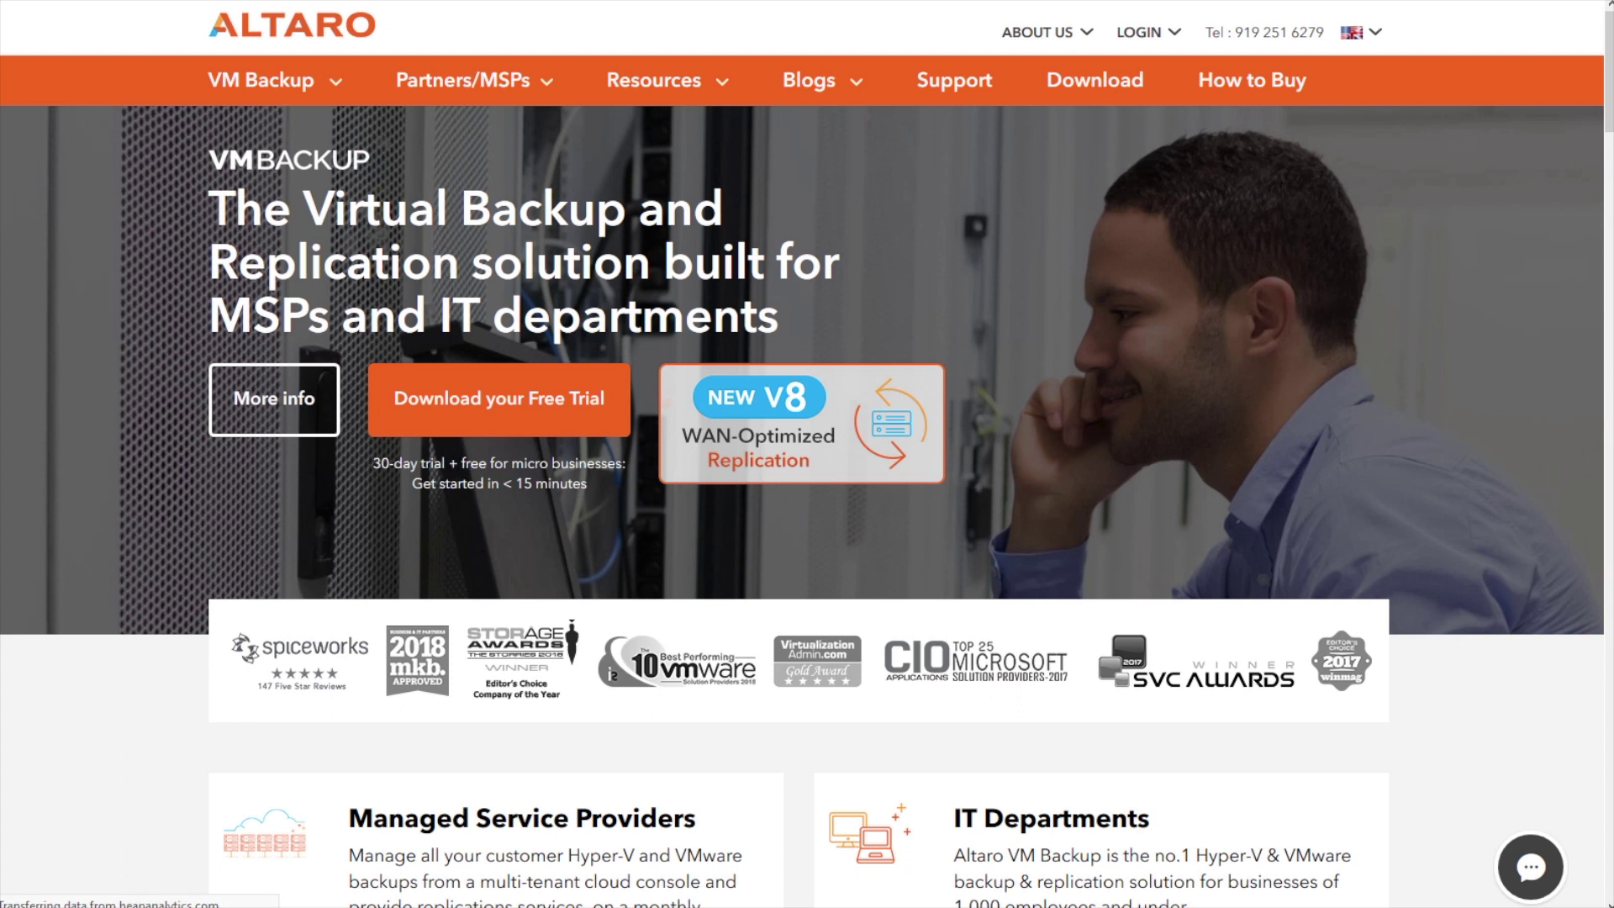